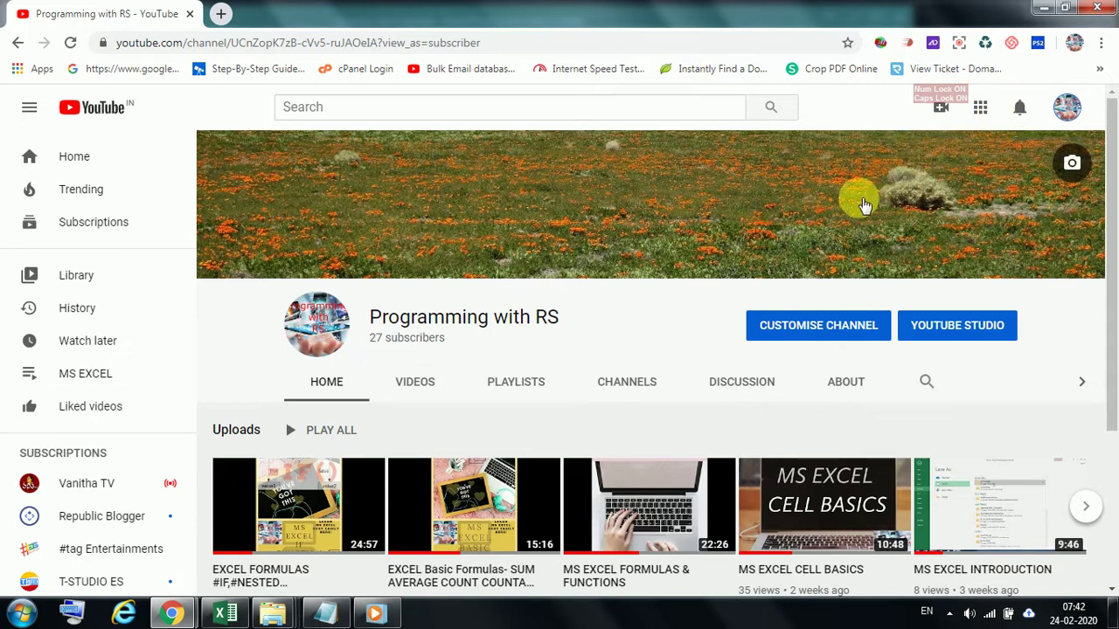
scroll(574, 380, down, 2)
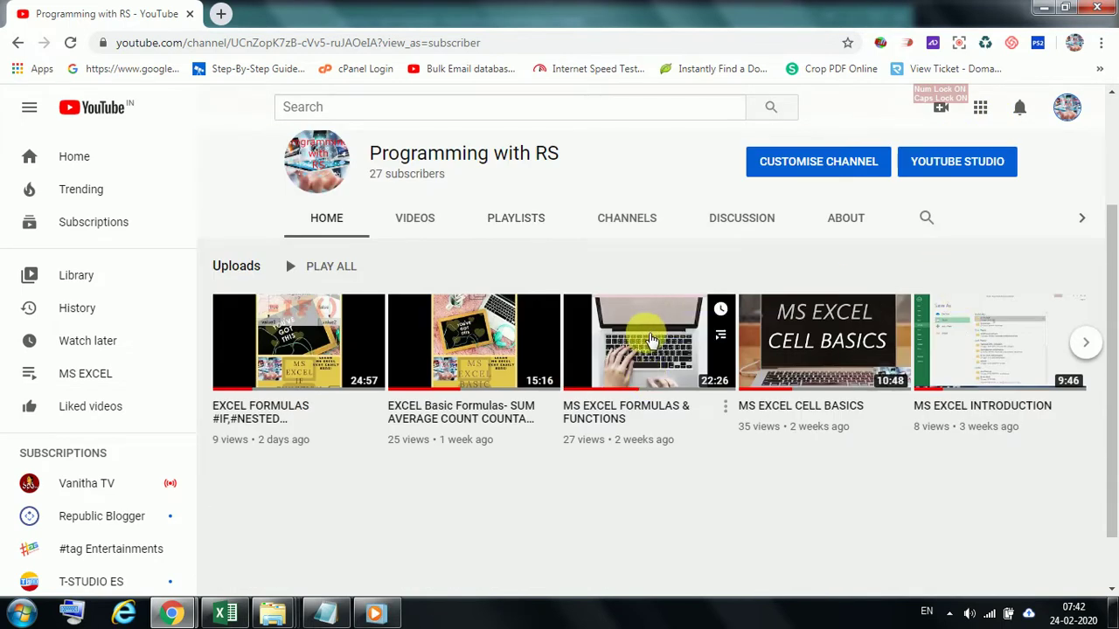
drag(1112, 251, 1114, 179)
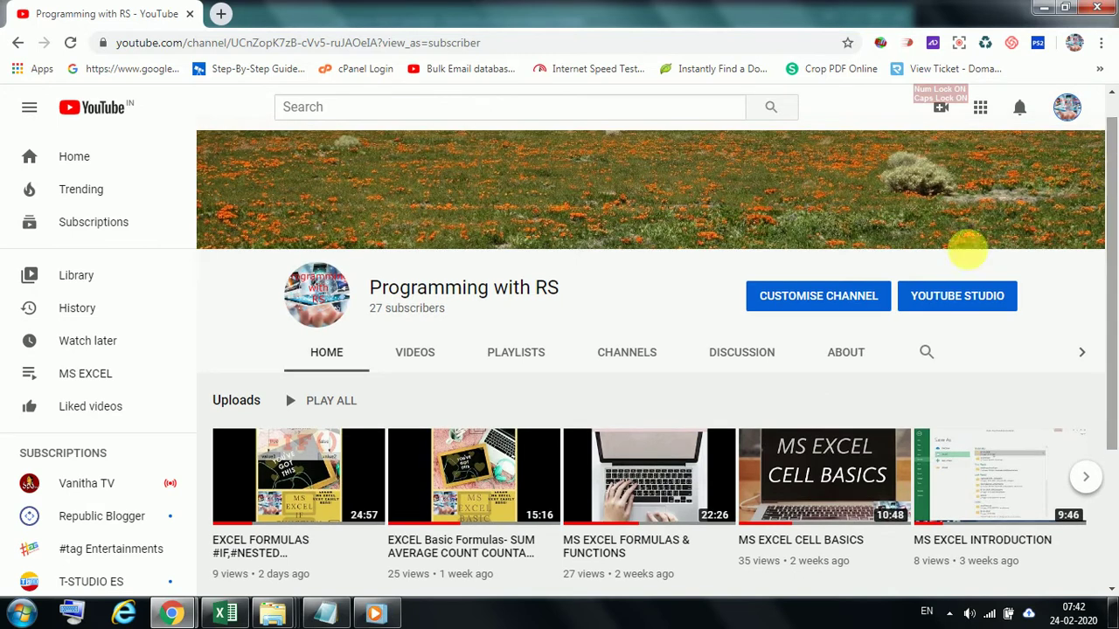
Switch to the vlookup-start-example workbook in Excel and maximize its window
mouse_move(232, 614)
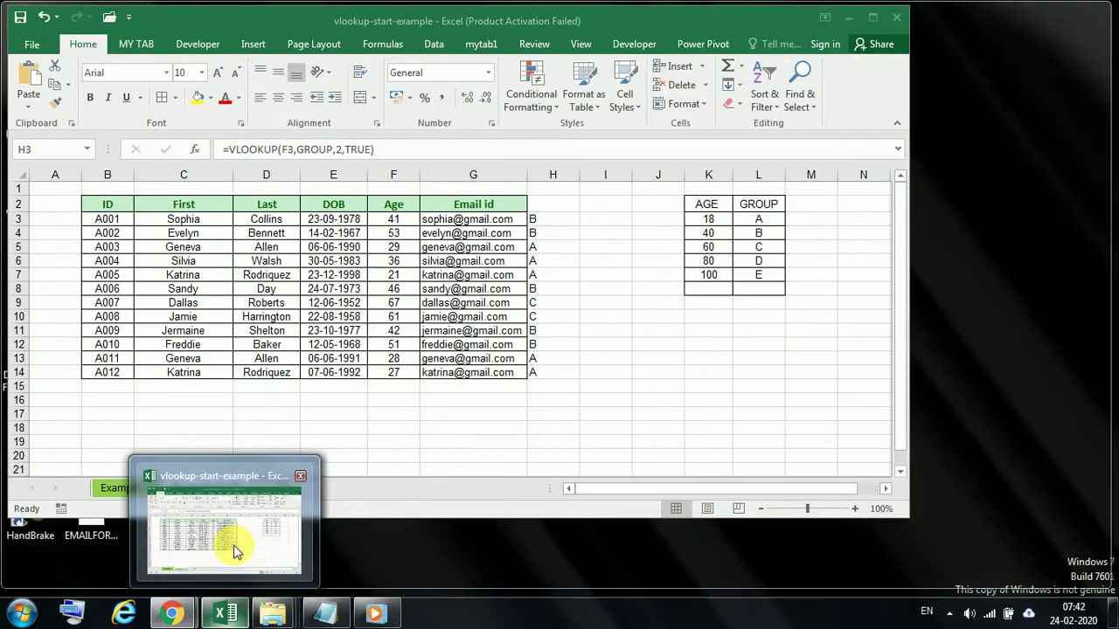
click(233, 545)
click(651, 415)
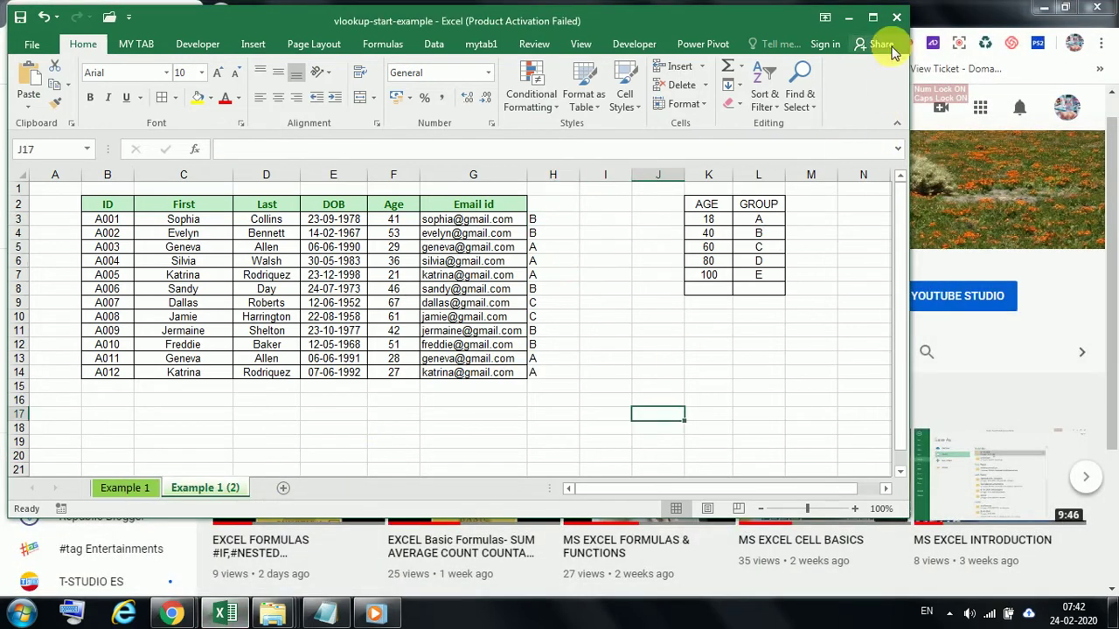
click(875, 18)
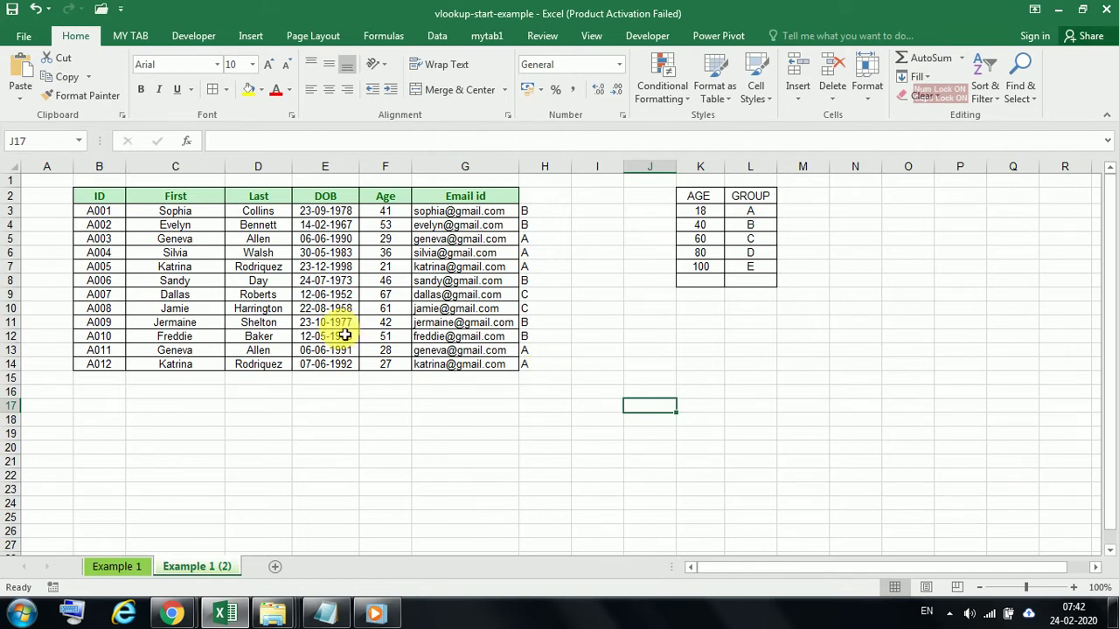
click(352, 465)
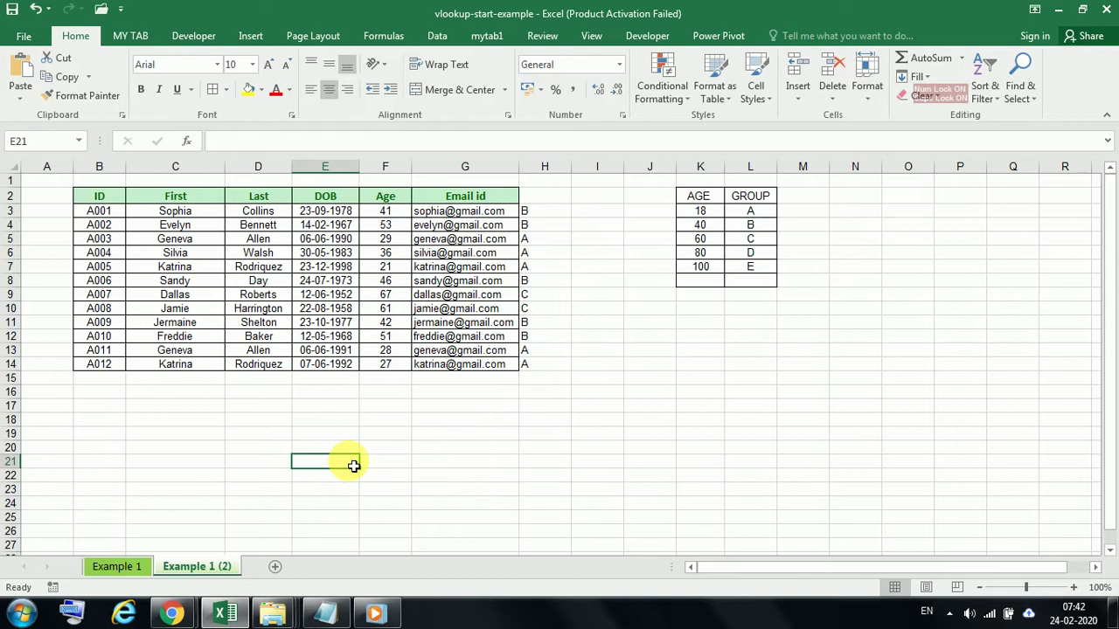
Add a new blank worksheet after Example 1 (2) and return to the Example 1 (2) sheet
click(275, 570)
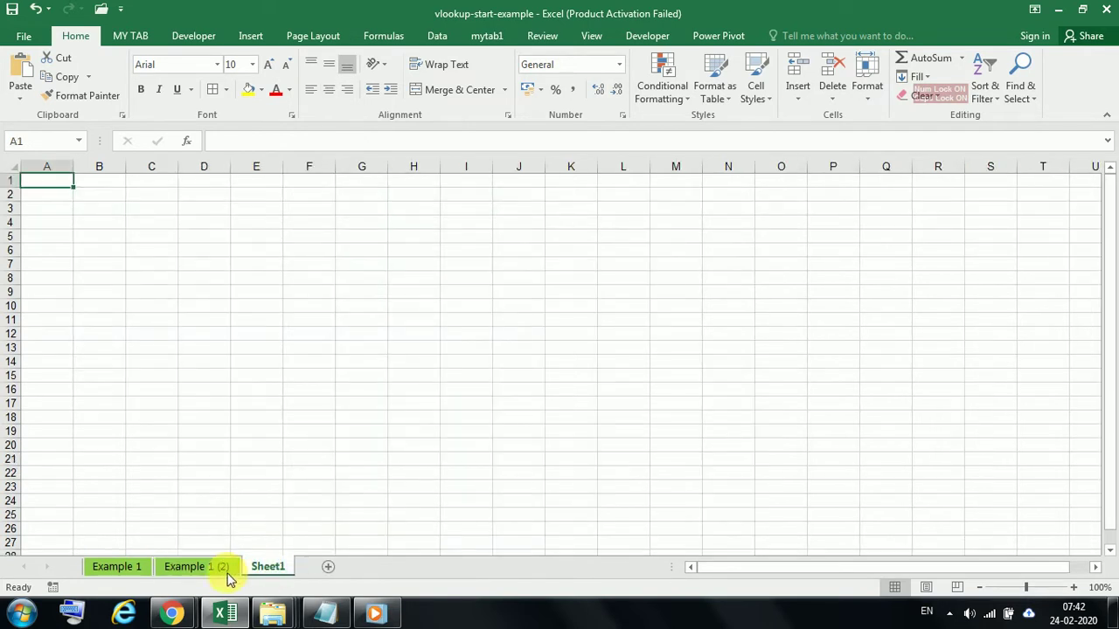
drag(224, 569, 258, 570)
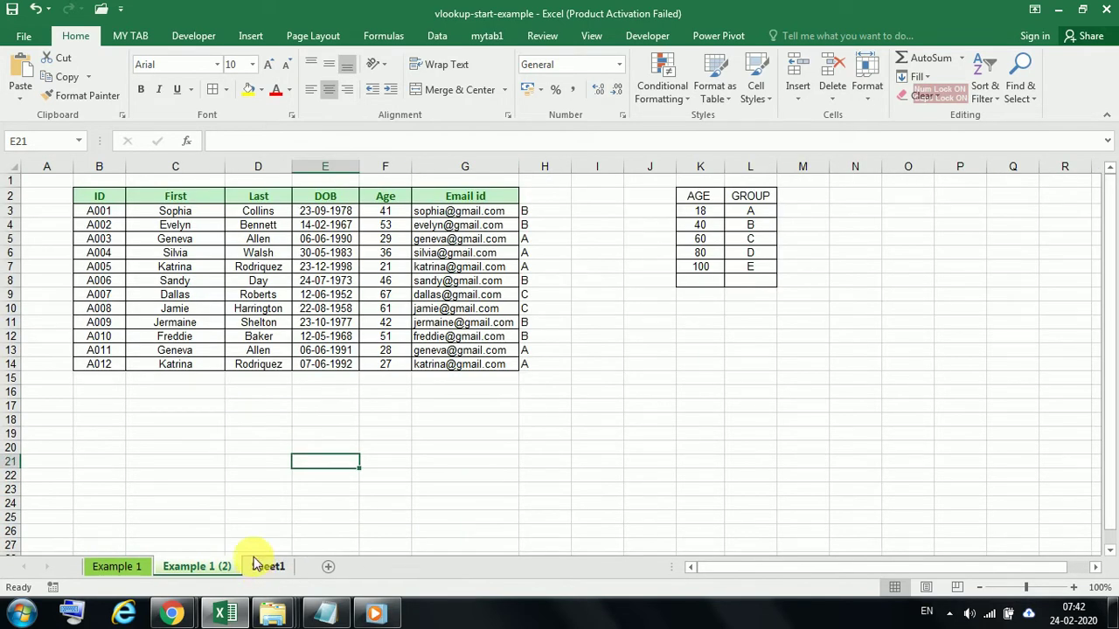
drag(105, 210, 105, 378)
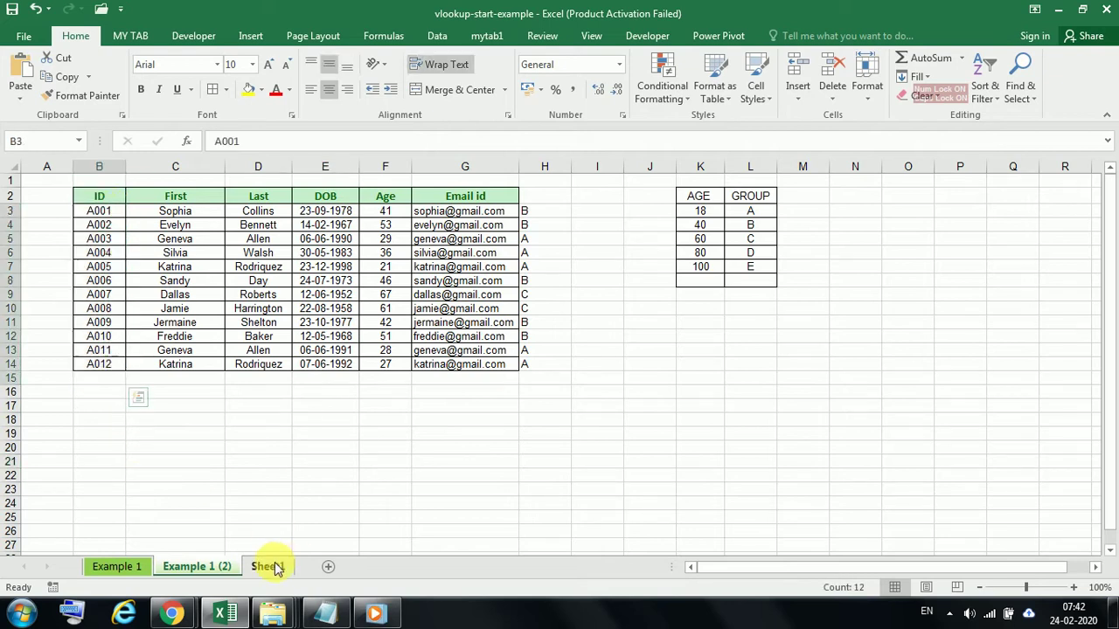
click(268, 566)
drag(174, 255, 175, 363)
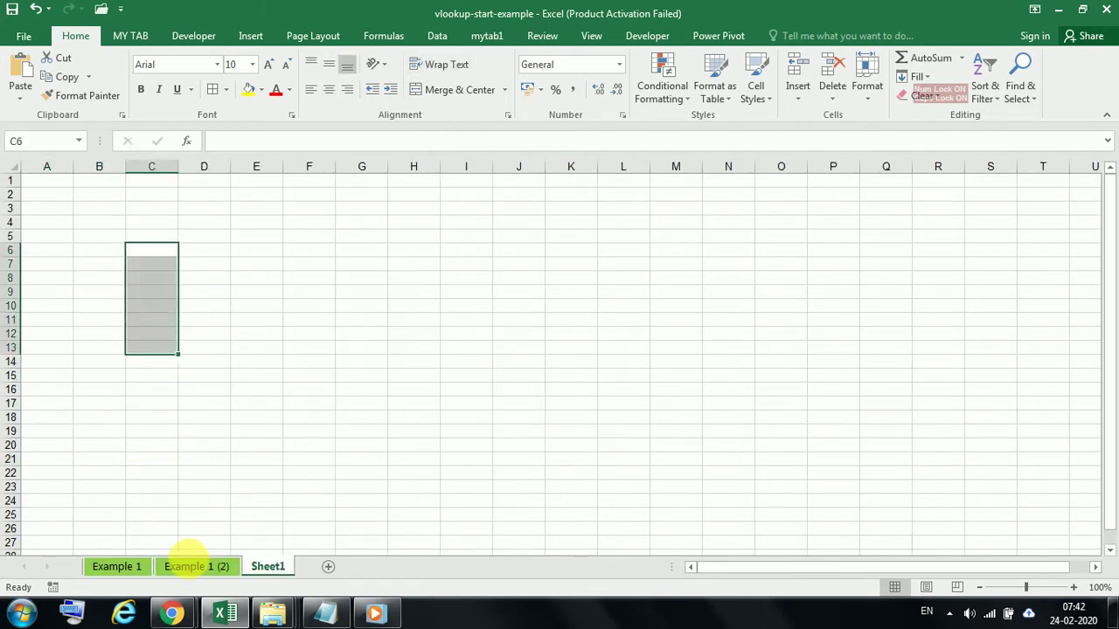
click(192, 566)
click(116, 566)
click(199, 566)
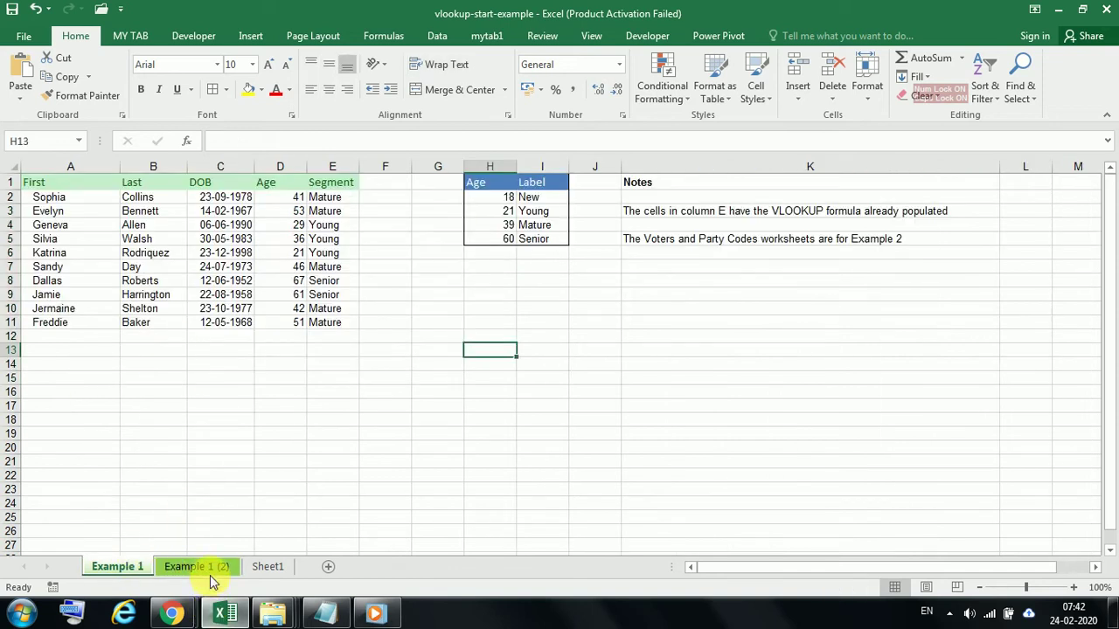
Copy the IDs A001 to A012 from B3:B14 of Example 1 (2) and paste them into Sheet1 starting at C6
drag(101, 212, 117, 366)
right_click(102, 236)
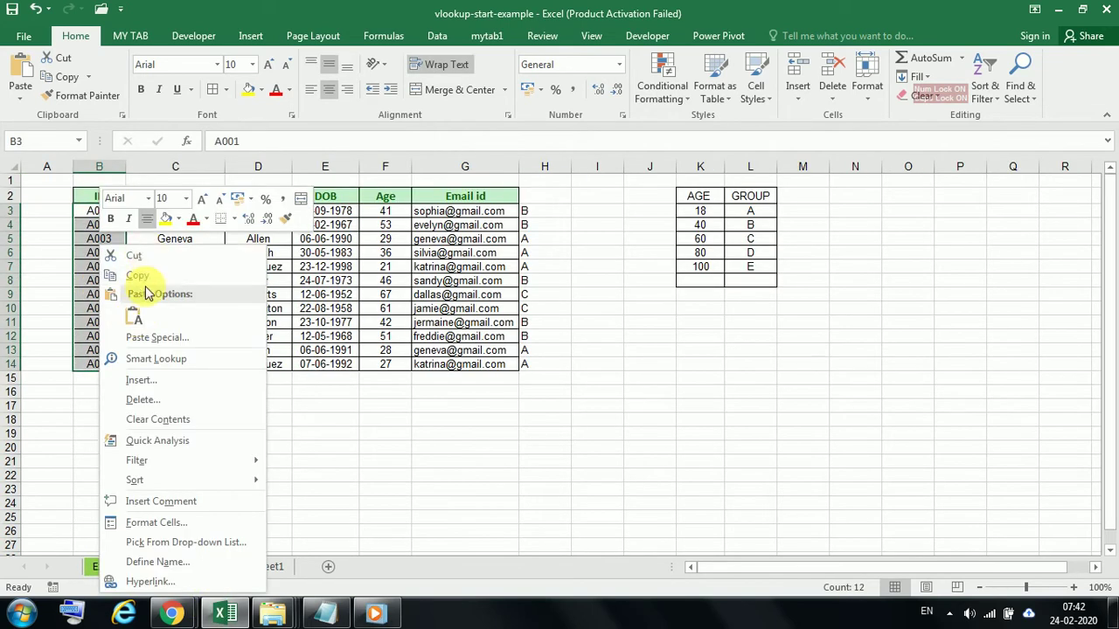
click(145, 274)
click(277, 568)
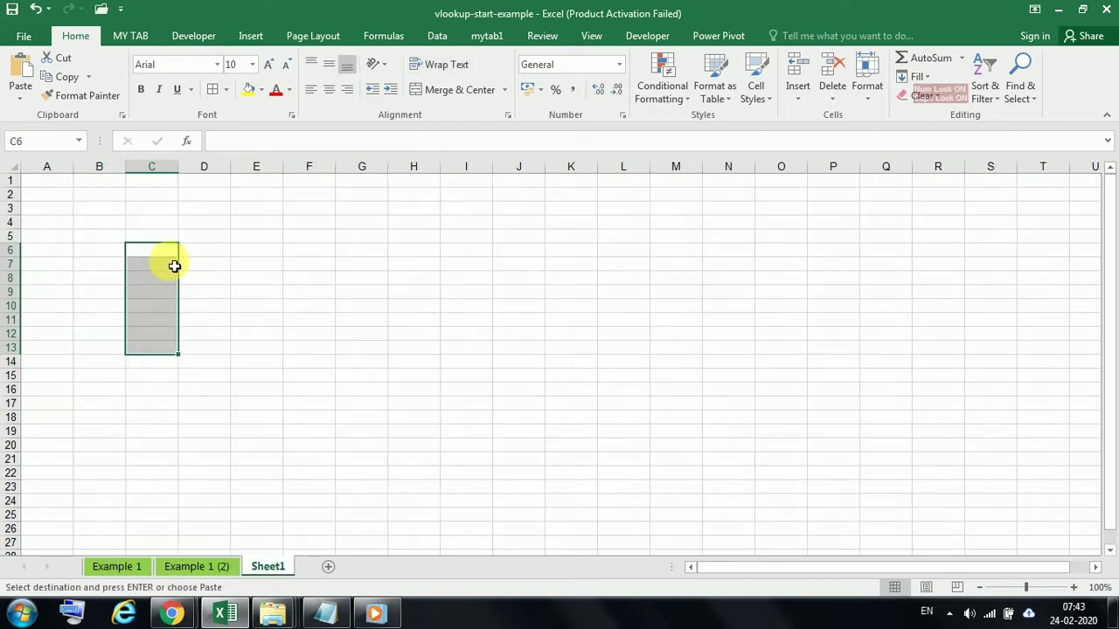
click(164, 252)
right_click(166, 254)
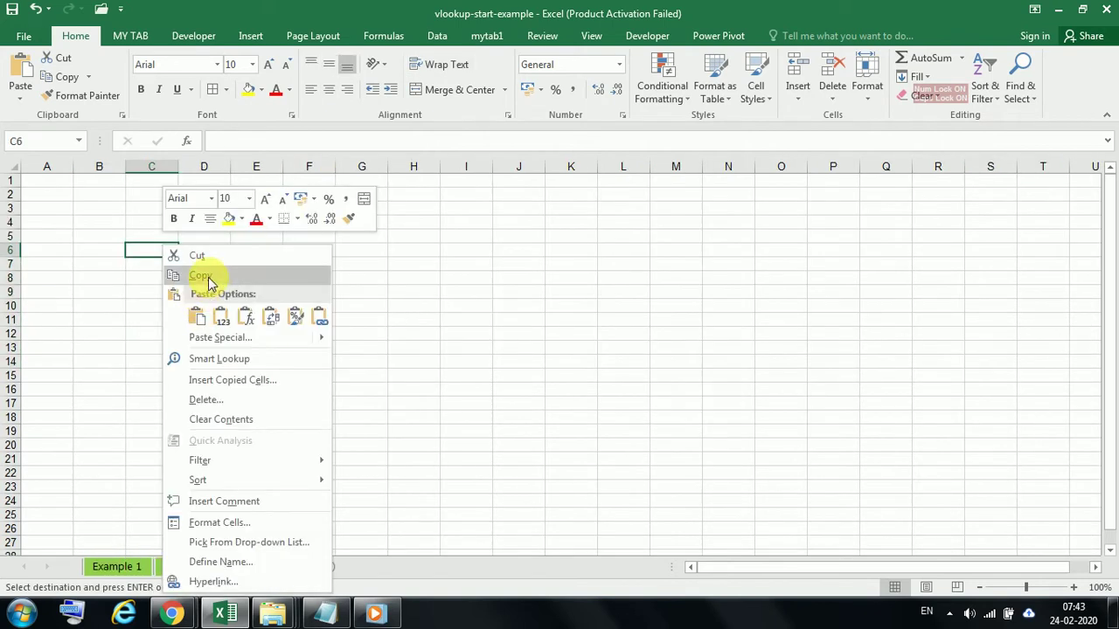
click(217, 322)
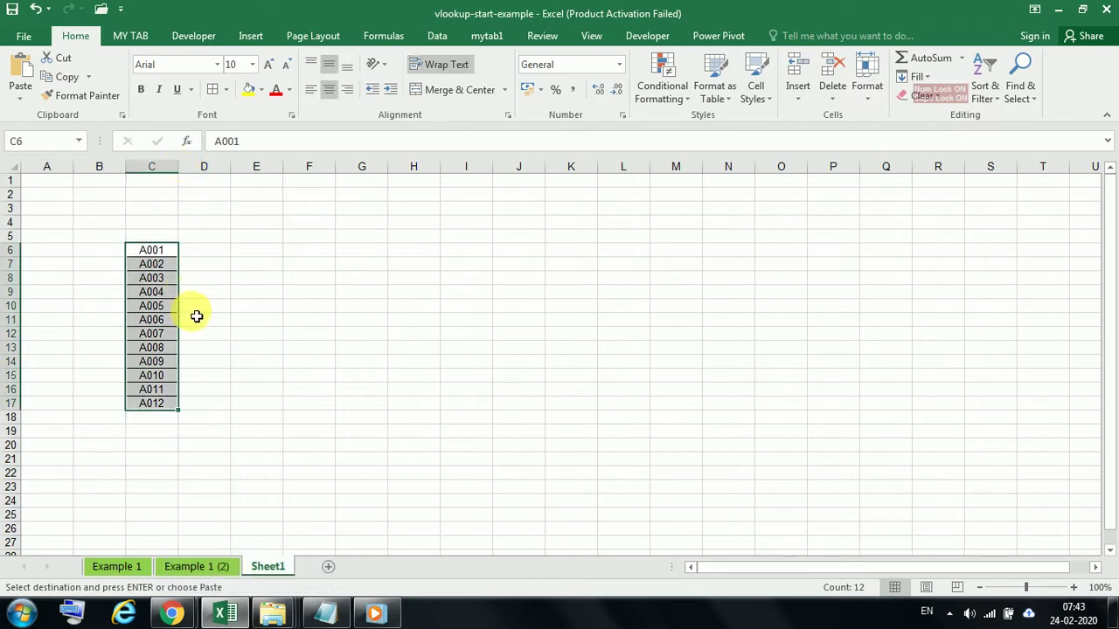
click(213, 252)
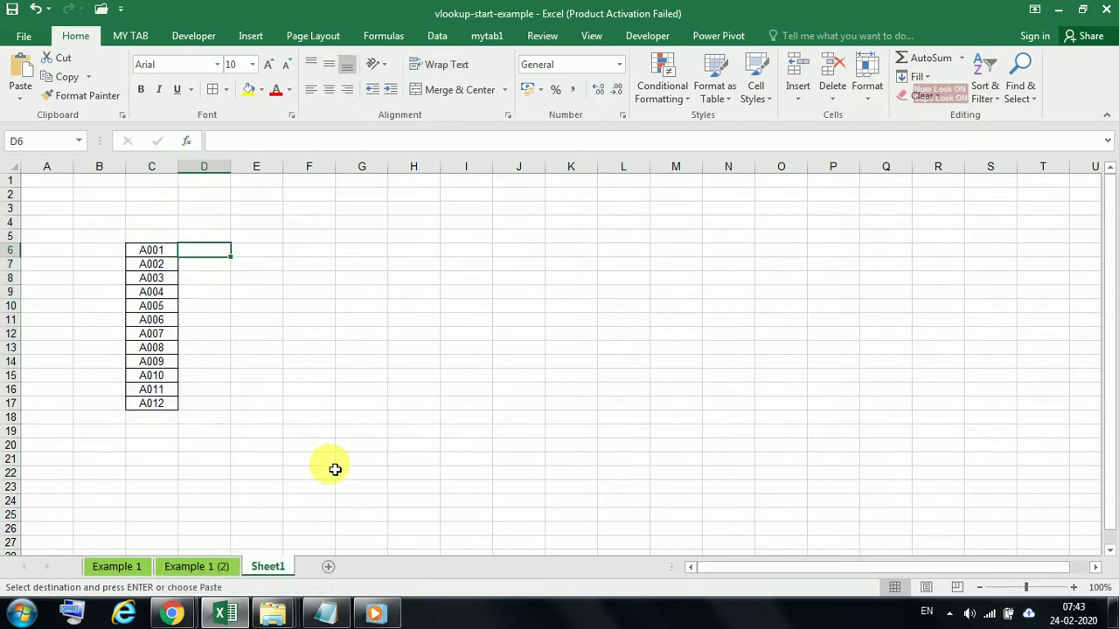
Switch to the untitled Notepad window and write the heading VLOOKUP followed by a line break
mouse_move(325, 612)
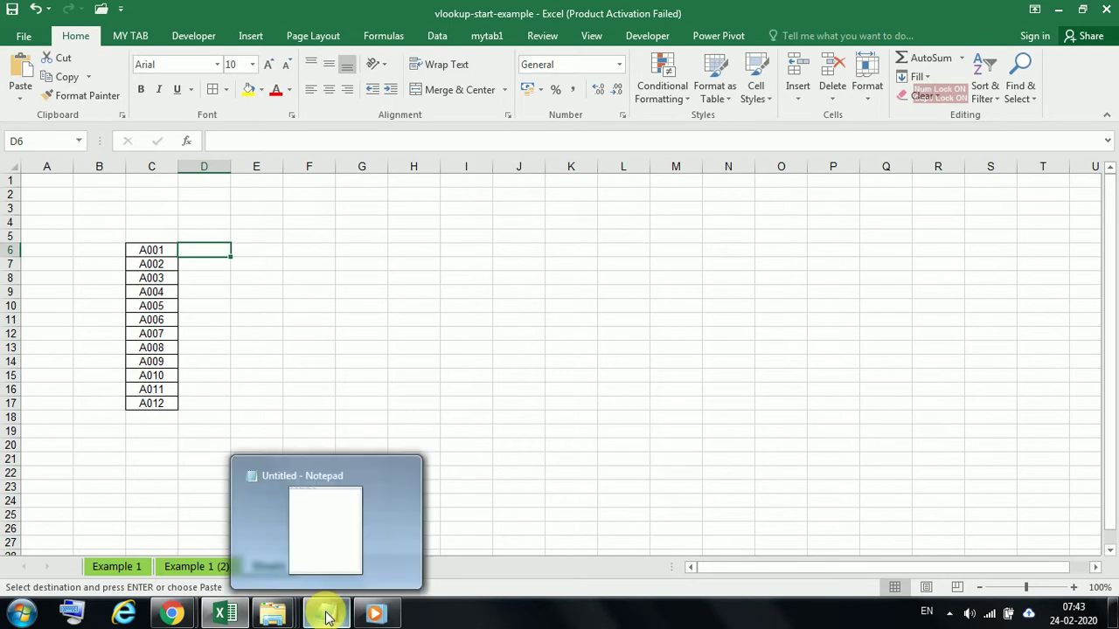
click(324, 325)
click(325, 612)
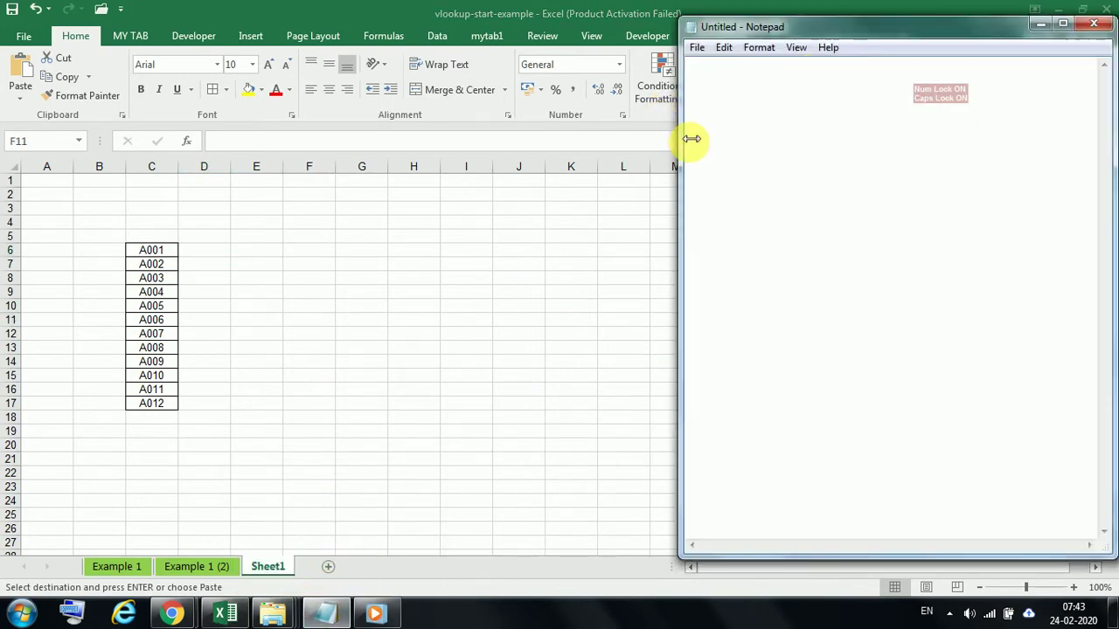
text(VLOO)
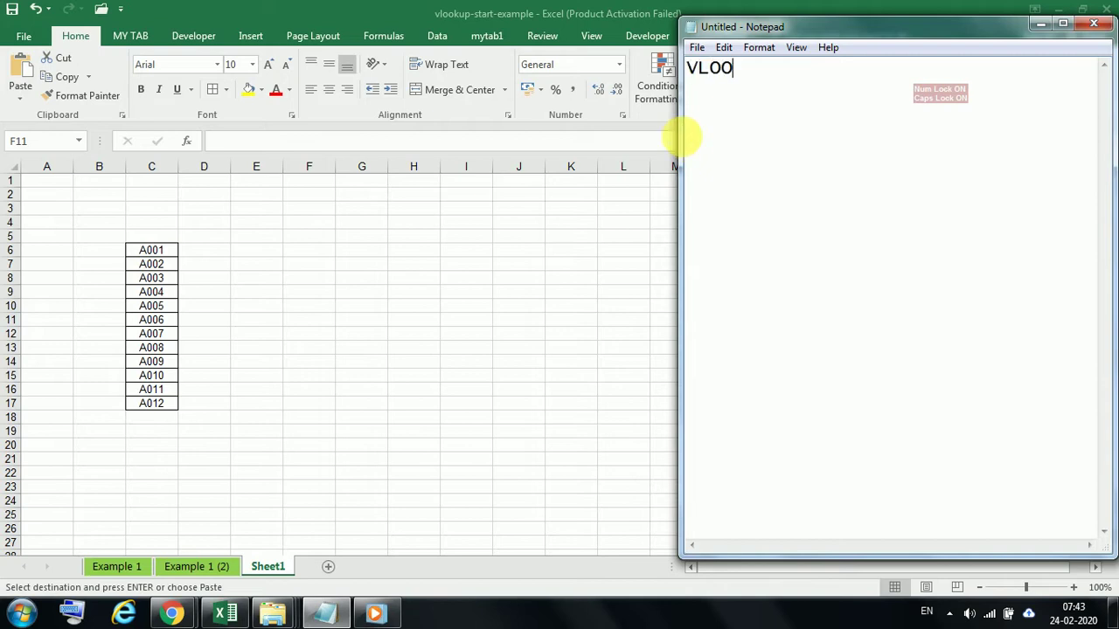
text(KUP)
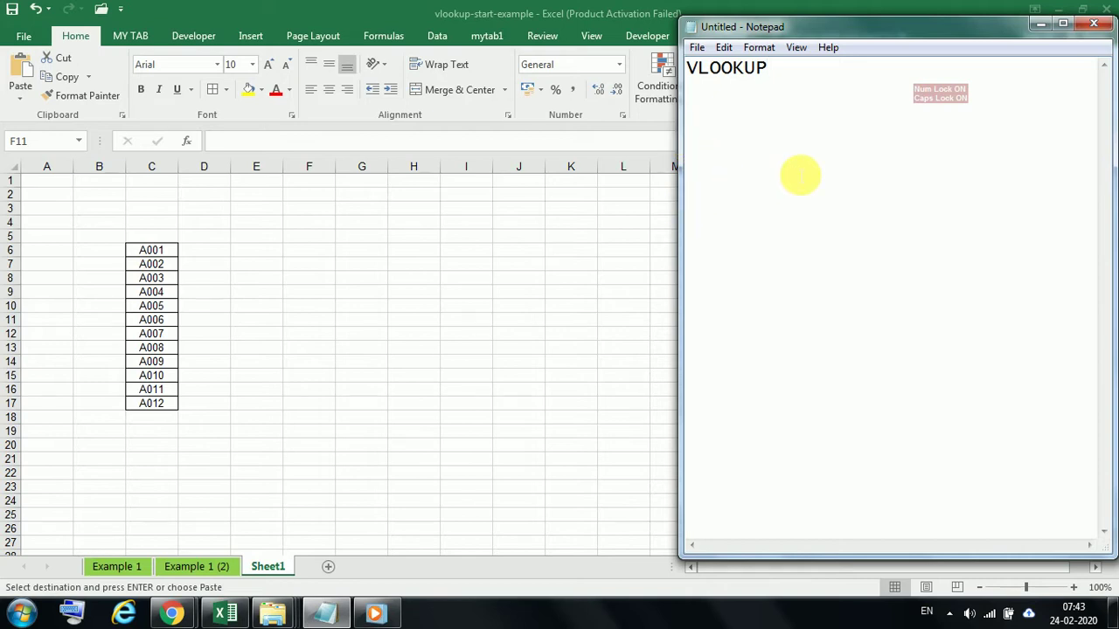
key(Return)
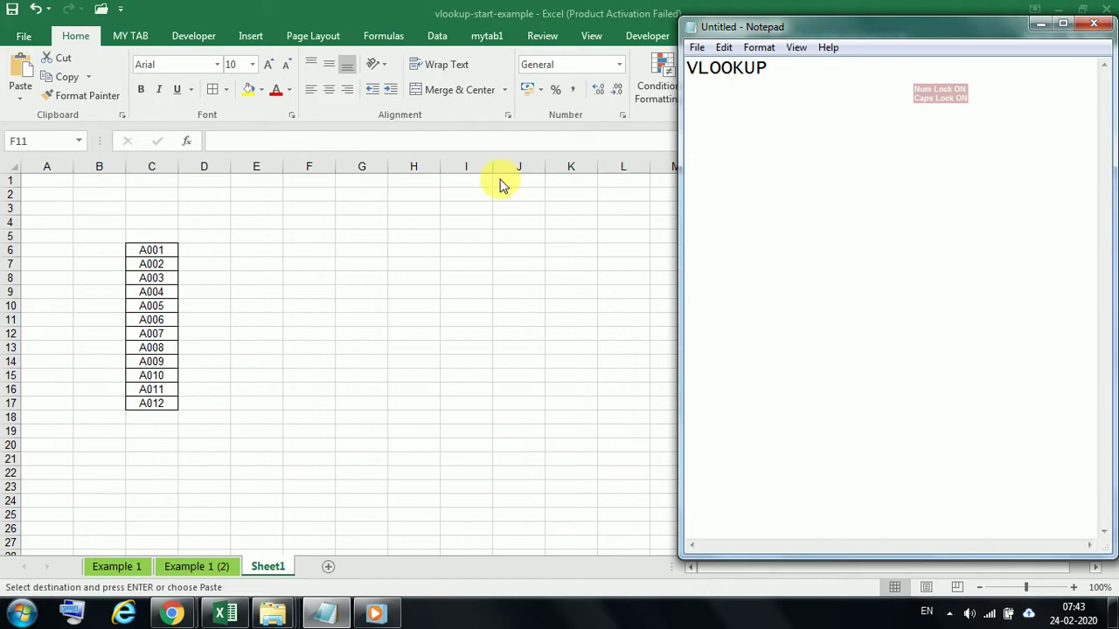
Return to Excel and examine the Example 1 (2) table from ID to Email id against the ID list on Sheet1
click(430, 386)
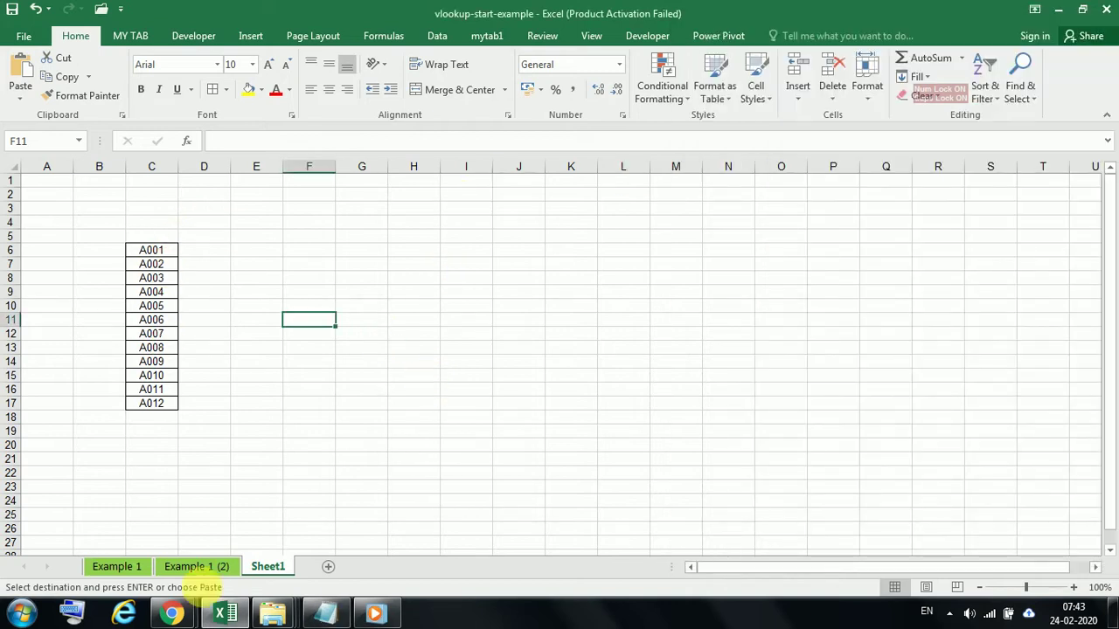
click(225, 568)
drag(195, 174, 480, 167)
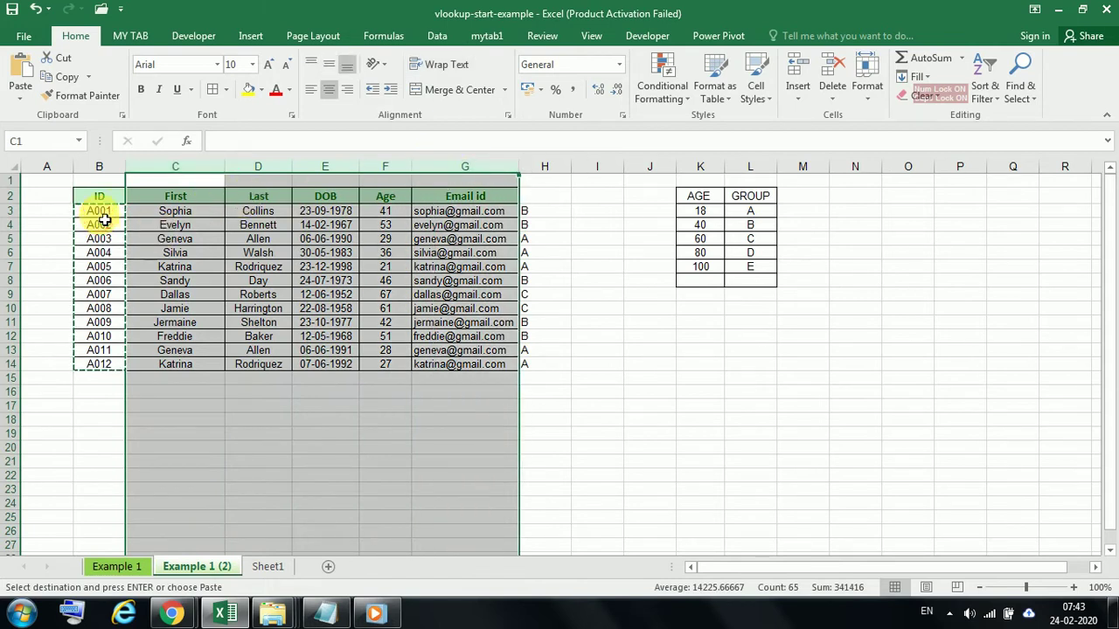
click(99, 213)
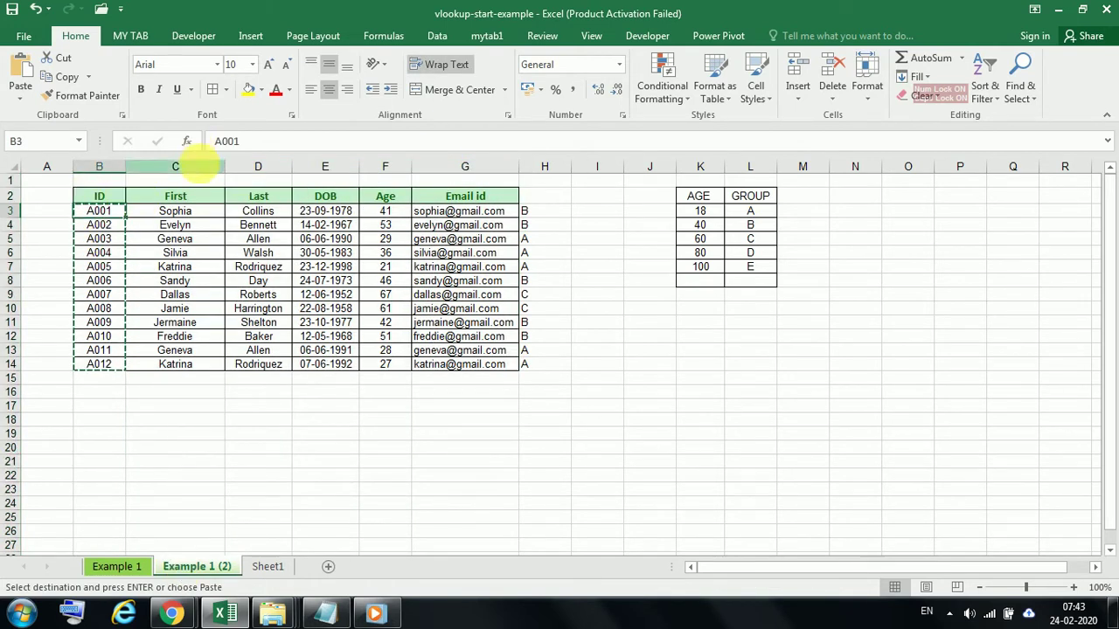
click(268, 566)
click(219, 255)
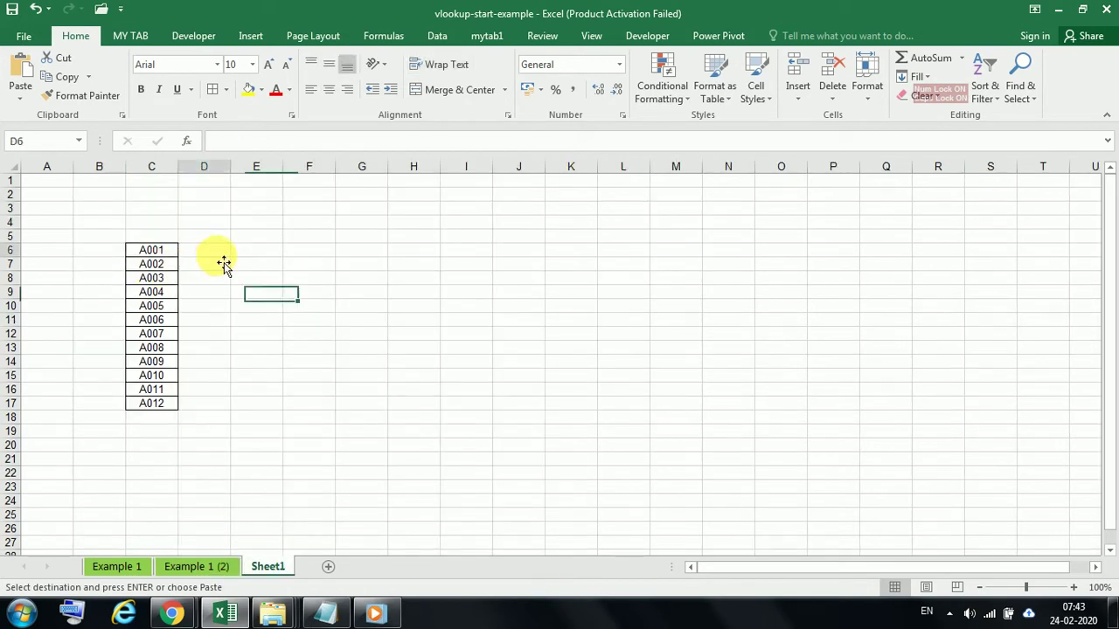
click(194, 565)
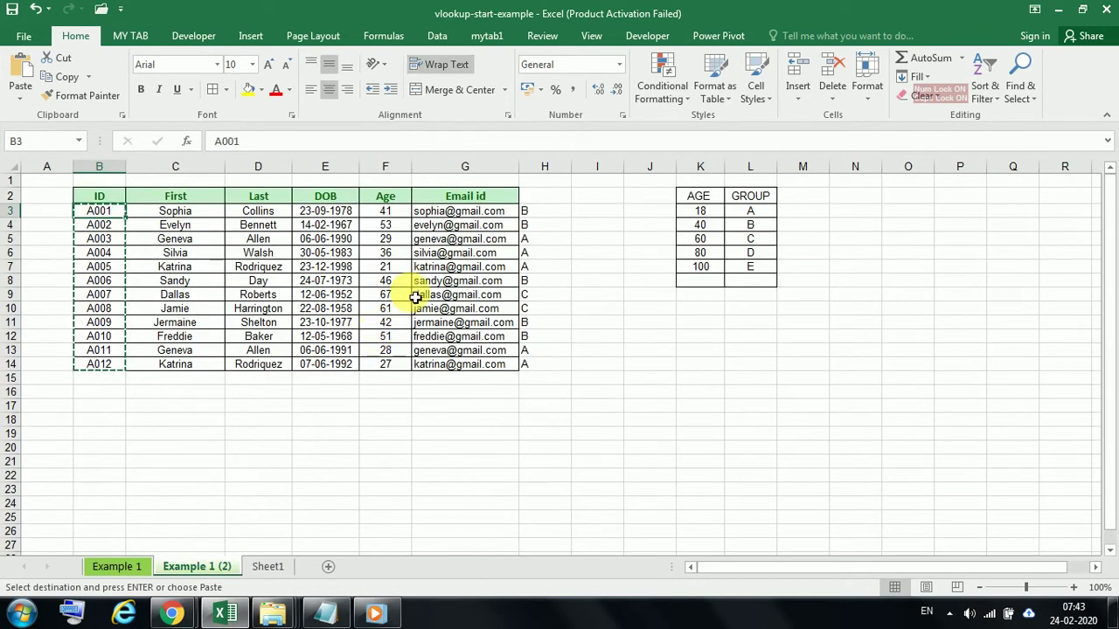
click(459, 214)
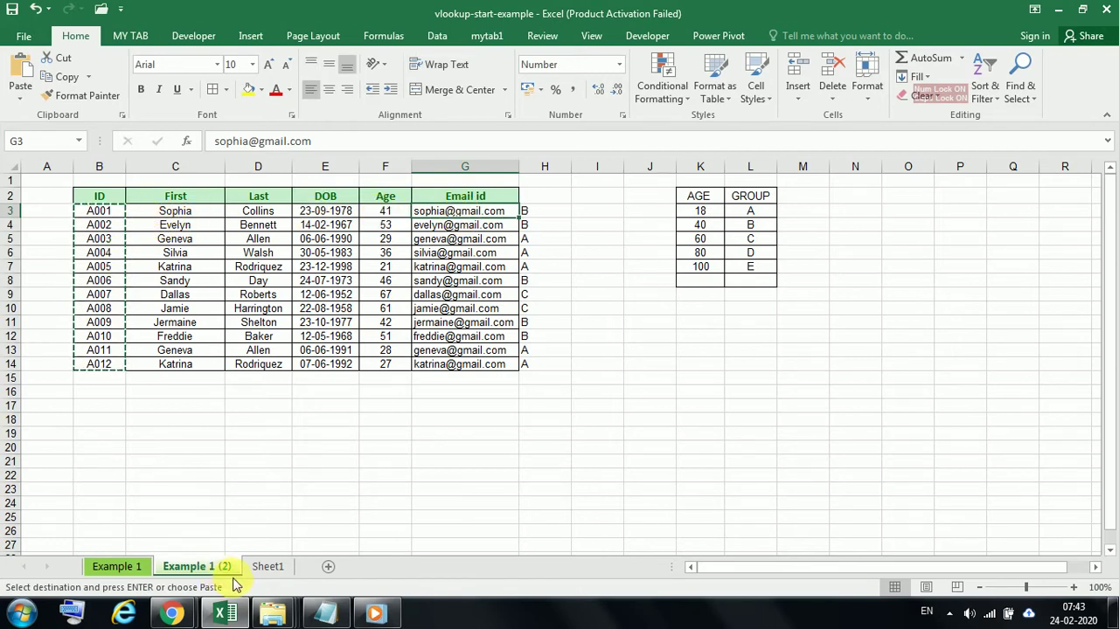
Delete rows 7 to 17 on Sheet1, leaving only the ID A001 in C6
click(268, 566)
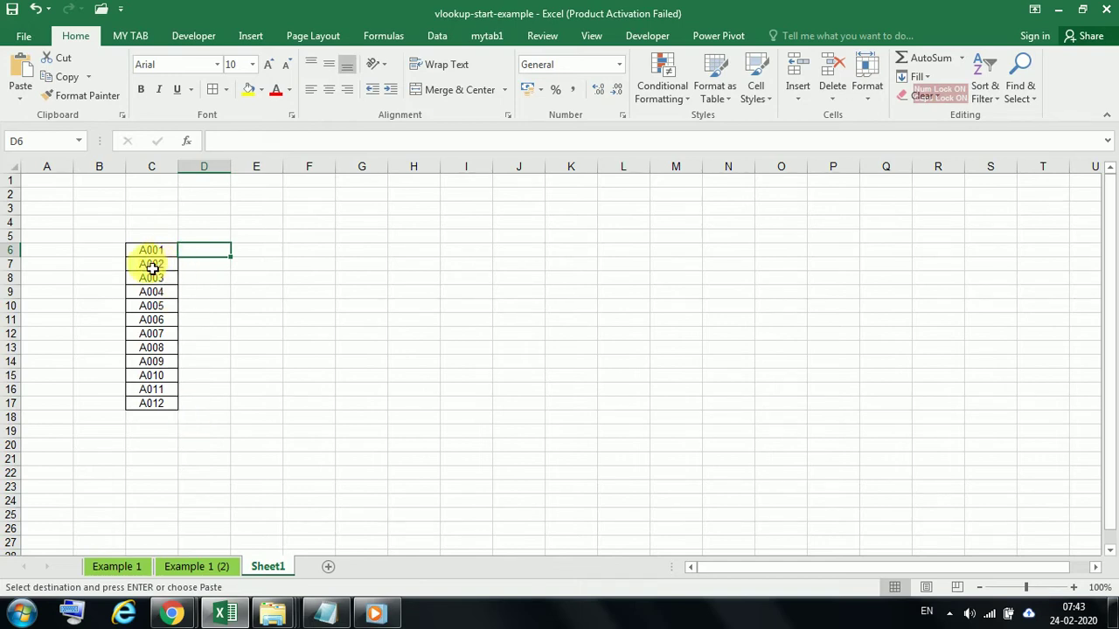
drag(10, 264, 10, 278)
drag(18, 421, 13, 389)
click(47, 308)
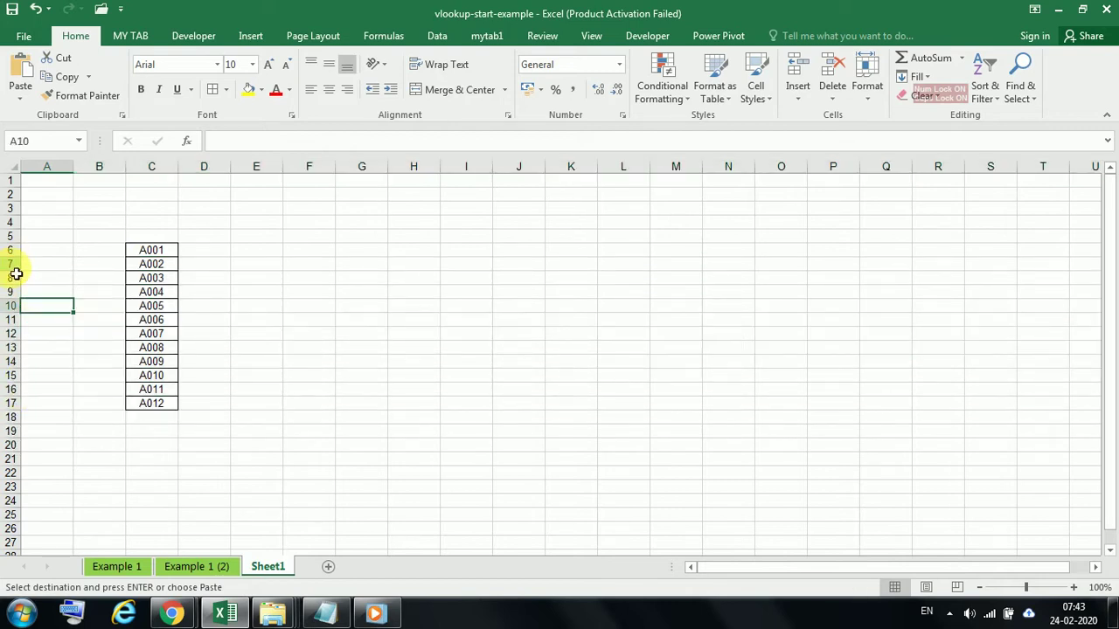
drag(9, 265, 22, 407)
right_click(13, 395)
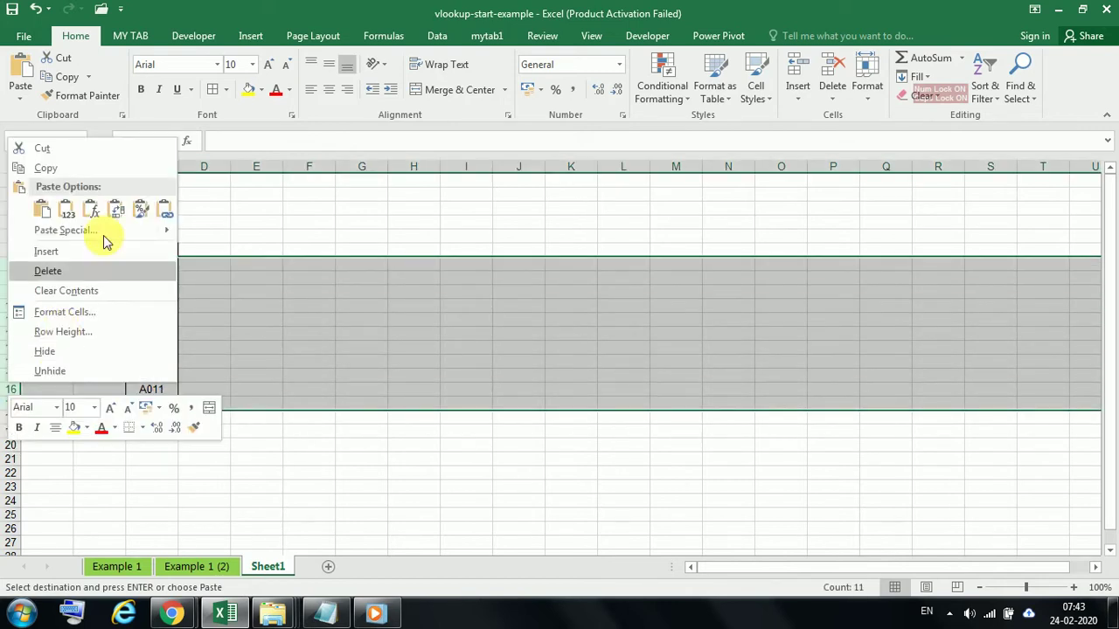
click(69, 277)
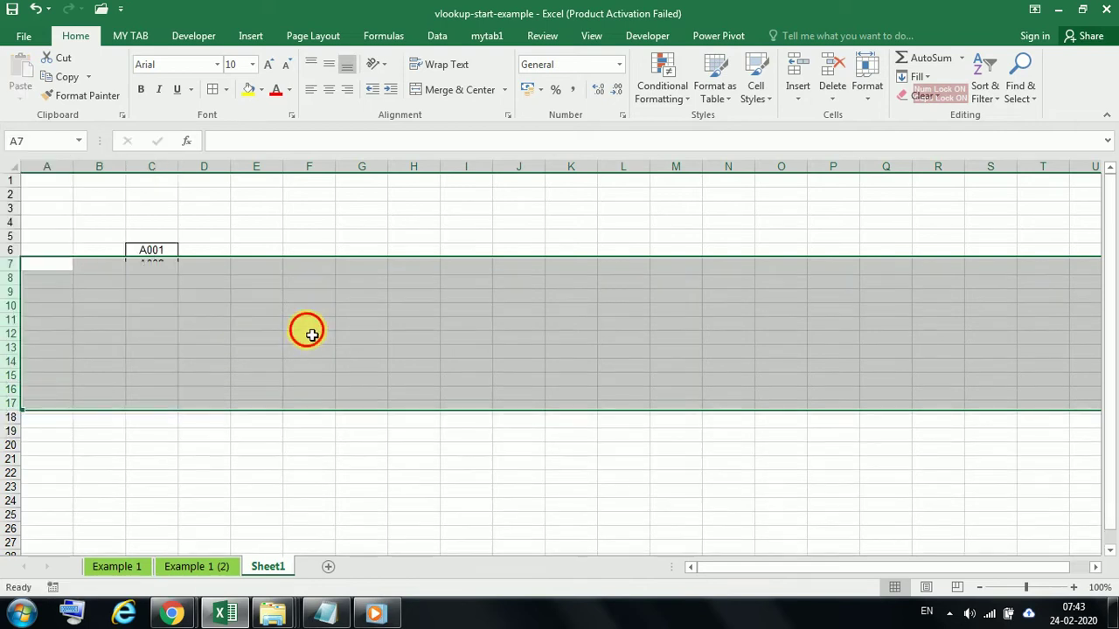
click(305, 328)
Start a VLOOKUP formula in cell D6, beside the ID A001, up to its opening parenthesis
click(154, 250)
click(210, 259)
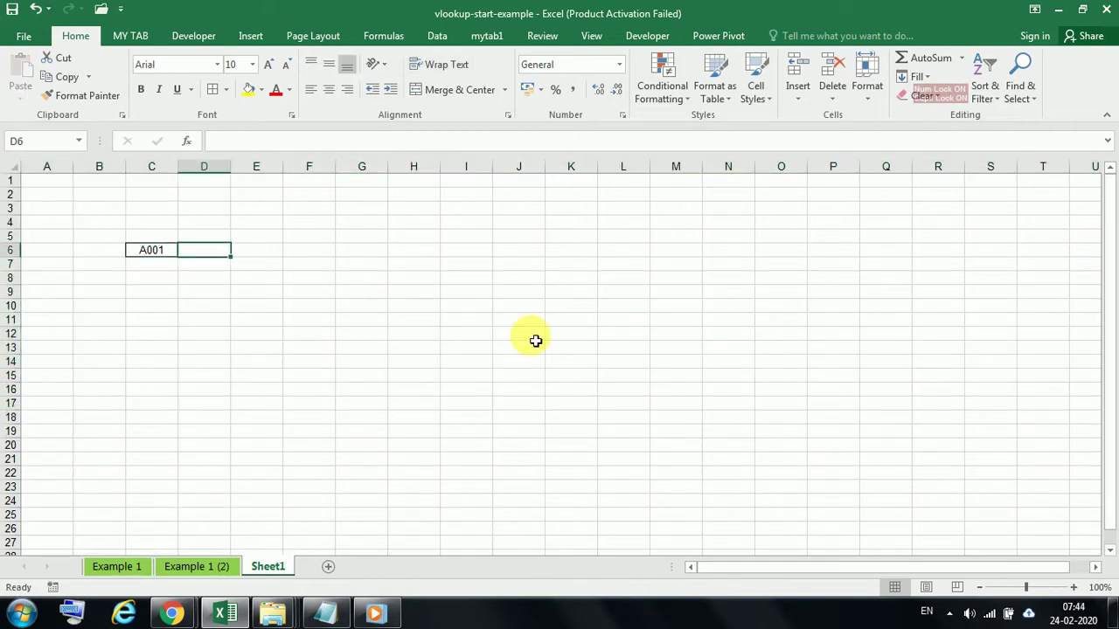
text(=VLOO)
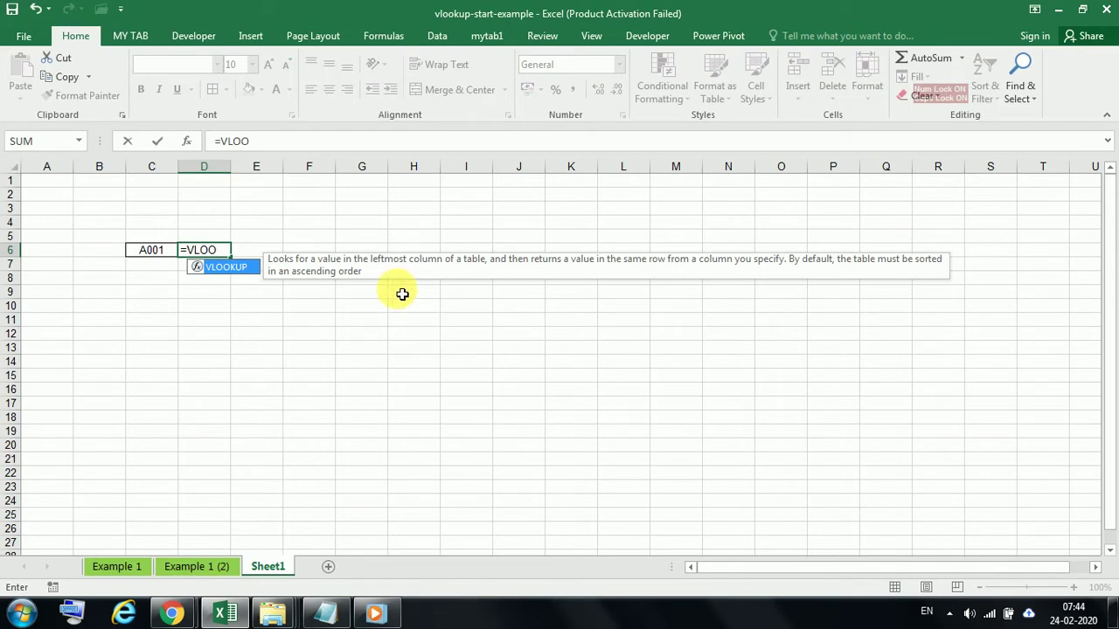
double_click(231, 267)
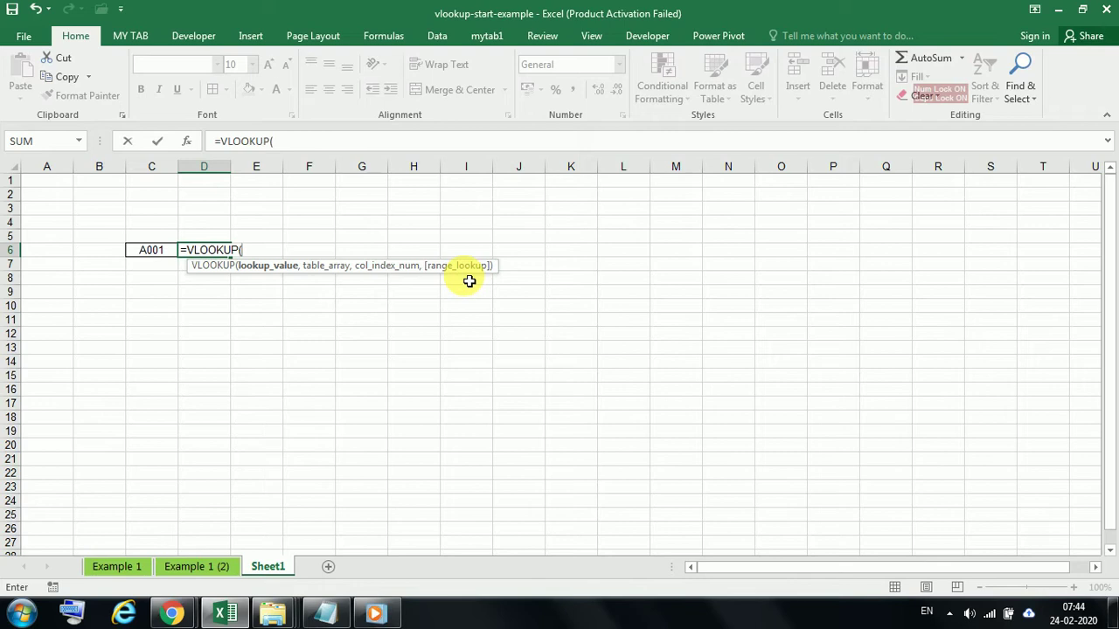
Switch to Notepad and add the line LOOKUP_VALUE...WHICH YOU LOOK FOR below the VLOOKUP heading
click(336, 612)
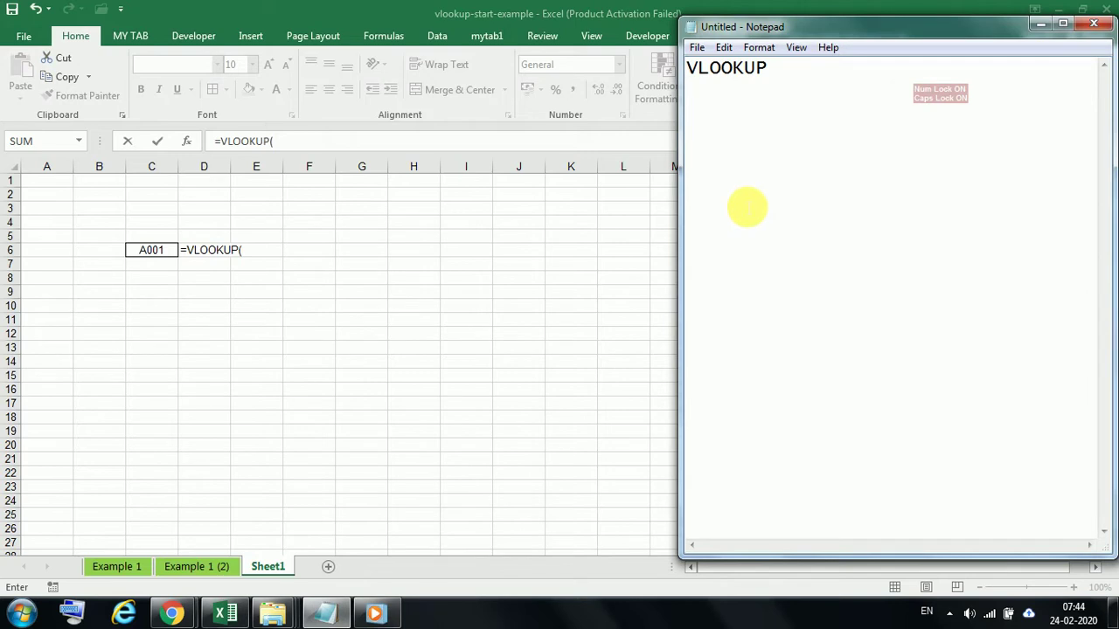
text(LOOK)
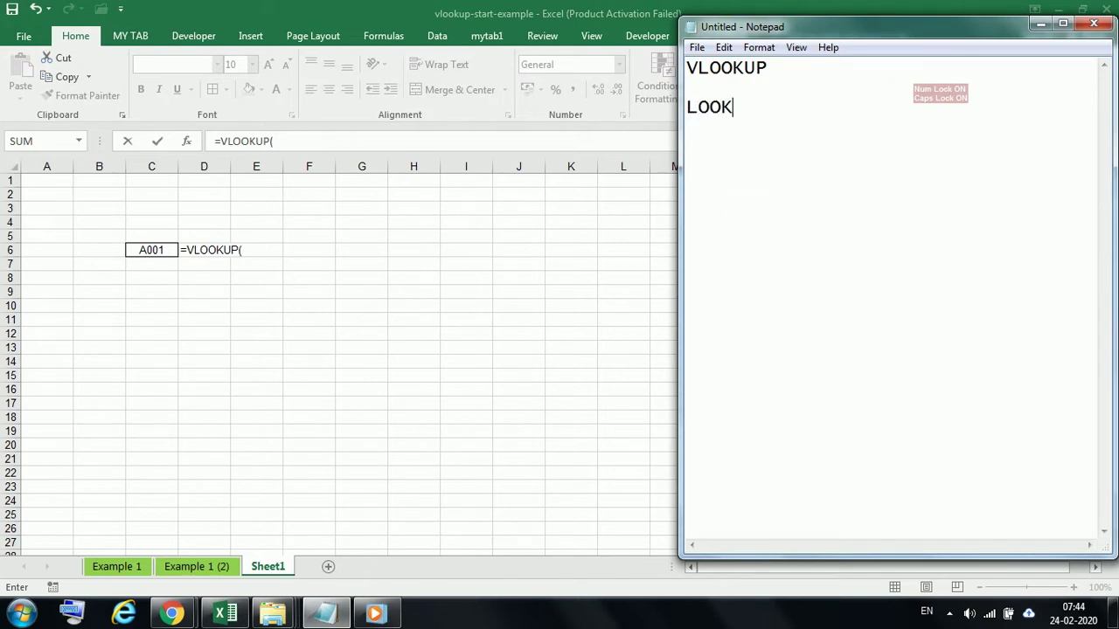
text(UP )
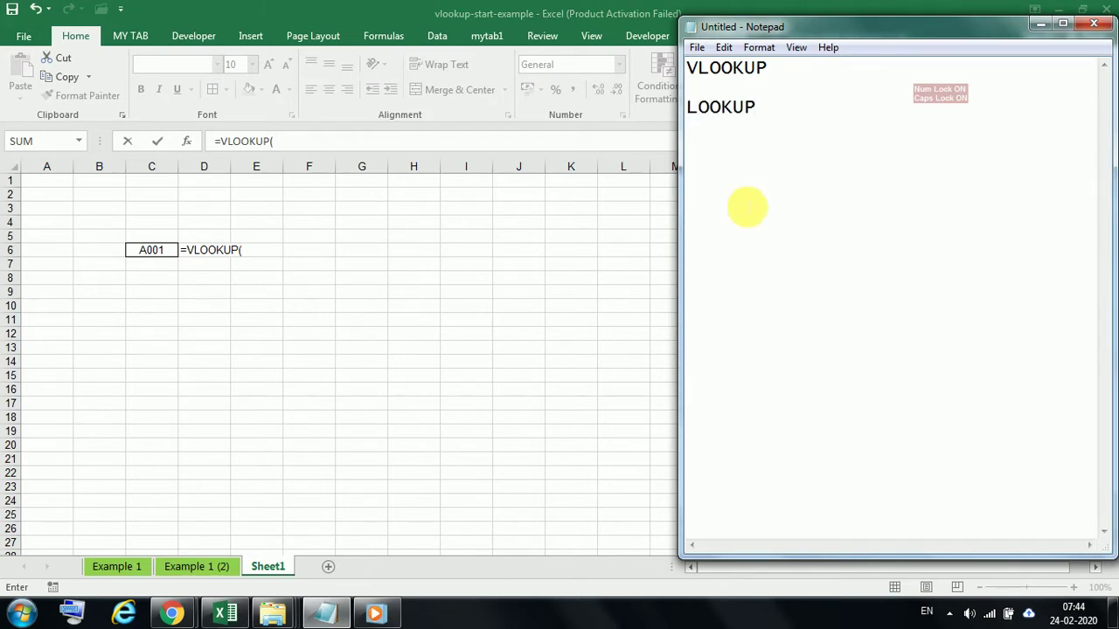
text(_VAL)
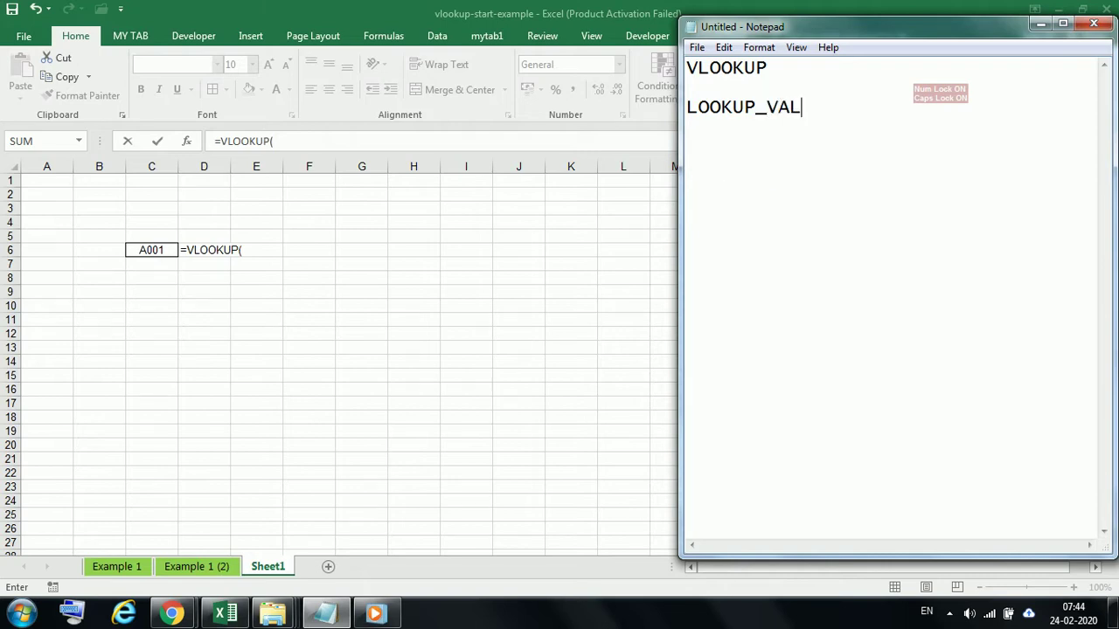
text(UE)
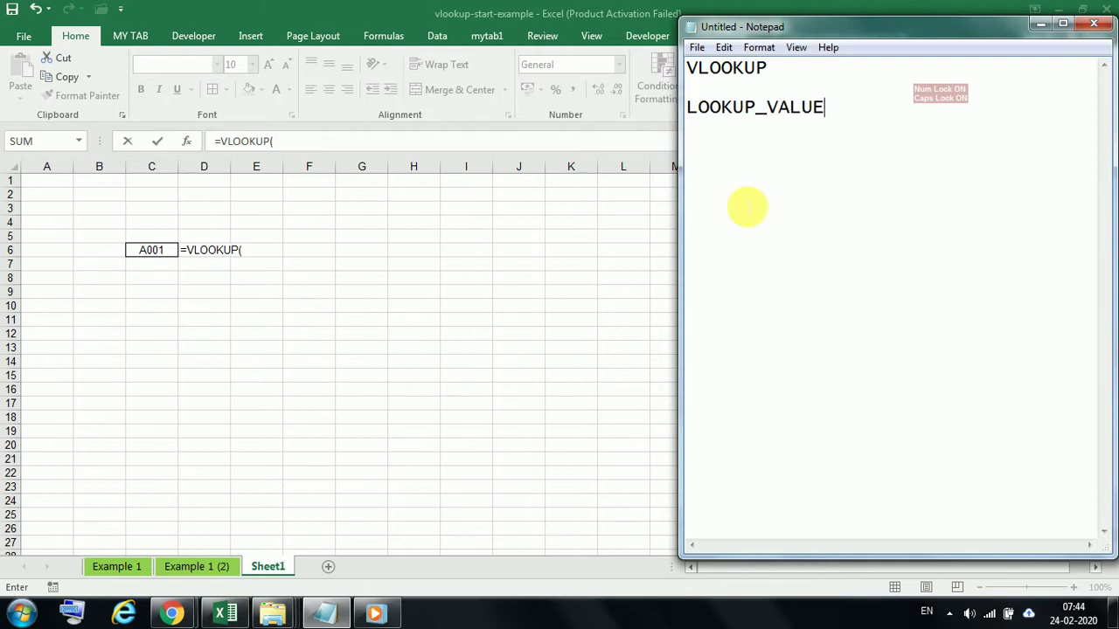
text(...)
text(WHICH YOU )
text(LOOK )
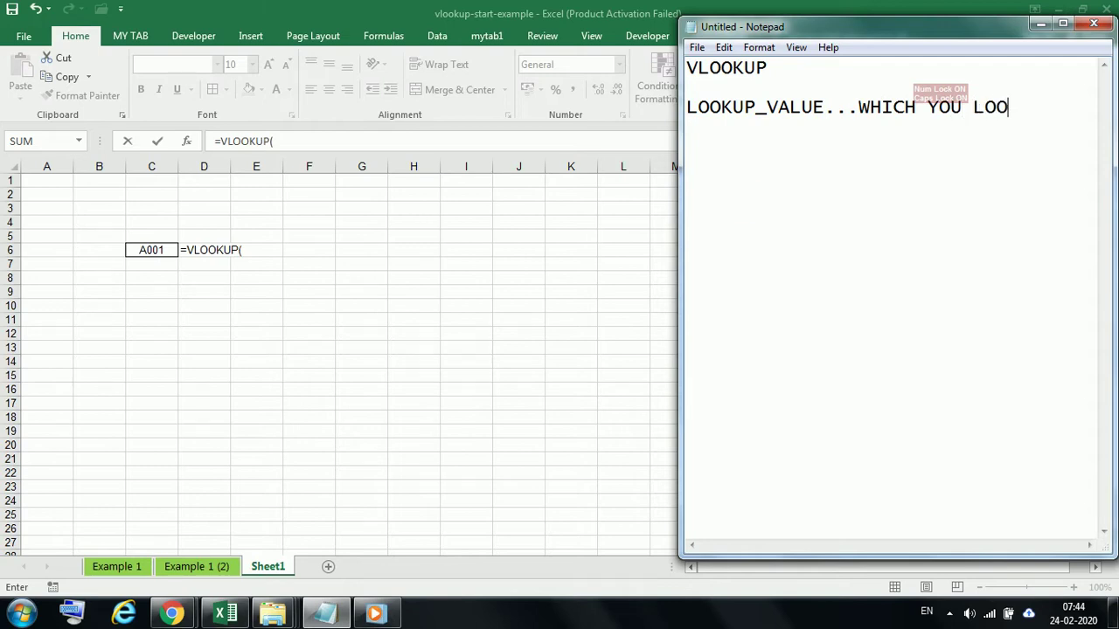
text(FOR)
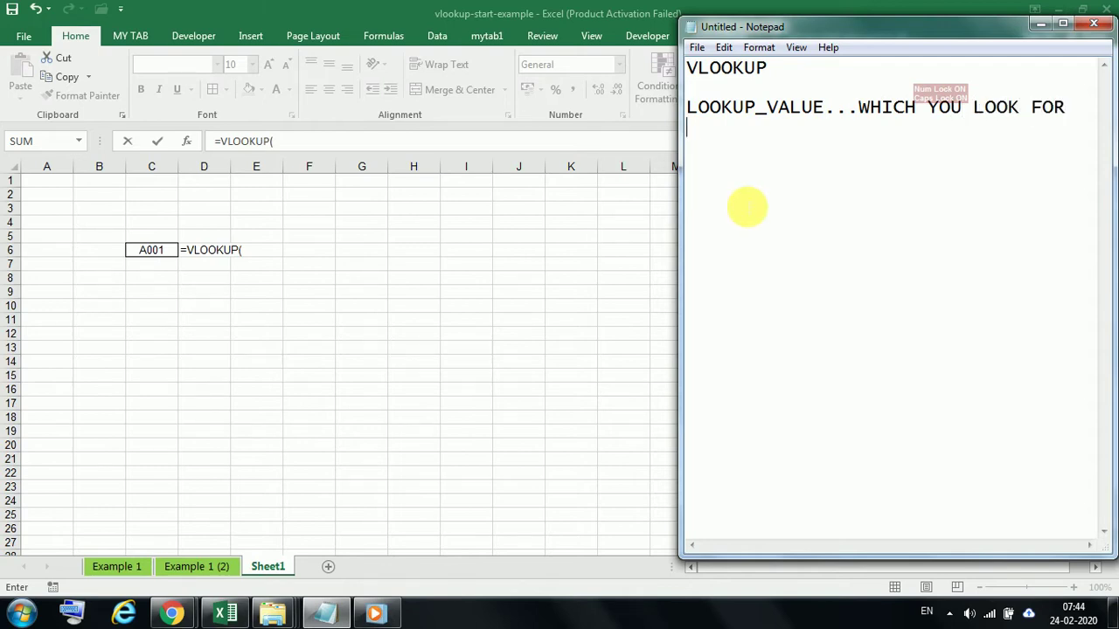
Check the VLOOKUP argument hint in Excel and start the next Notepad line with TABLE_ARRAY.... without a leading space
click(151, 255)
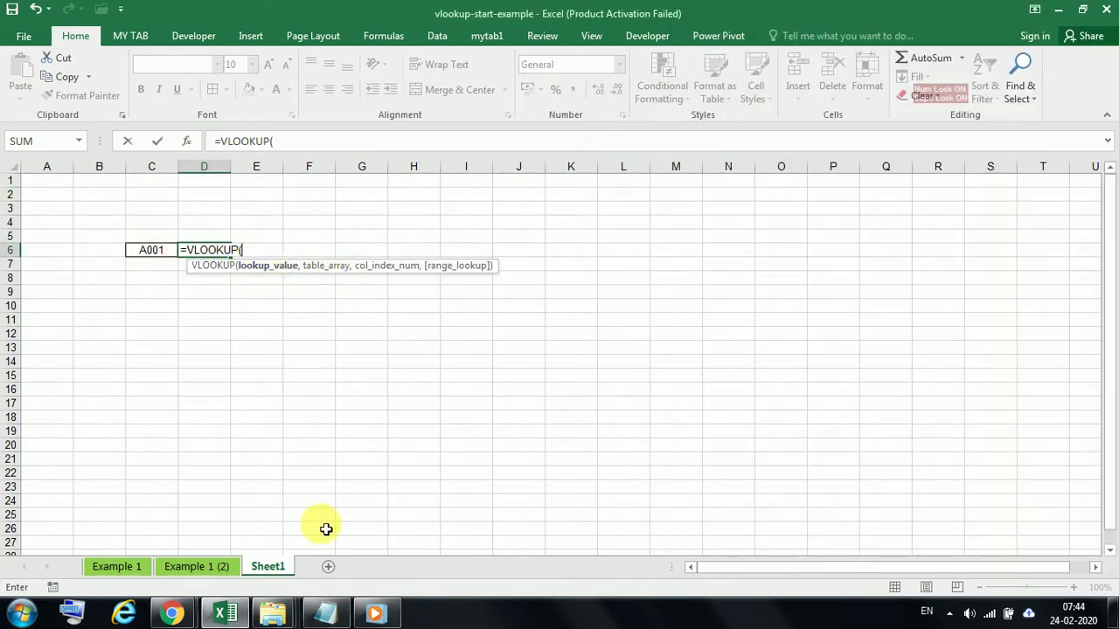
click(326, 612)
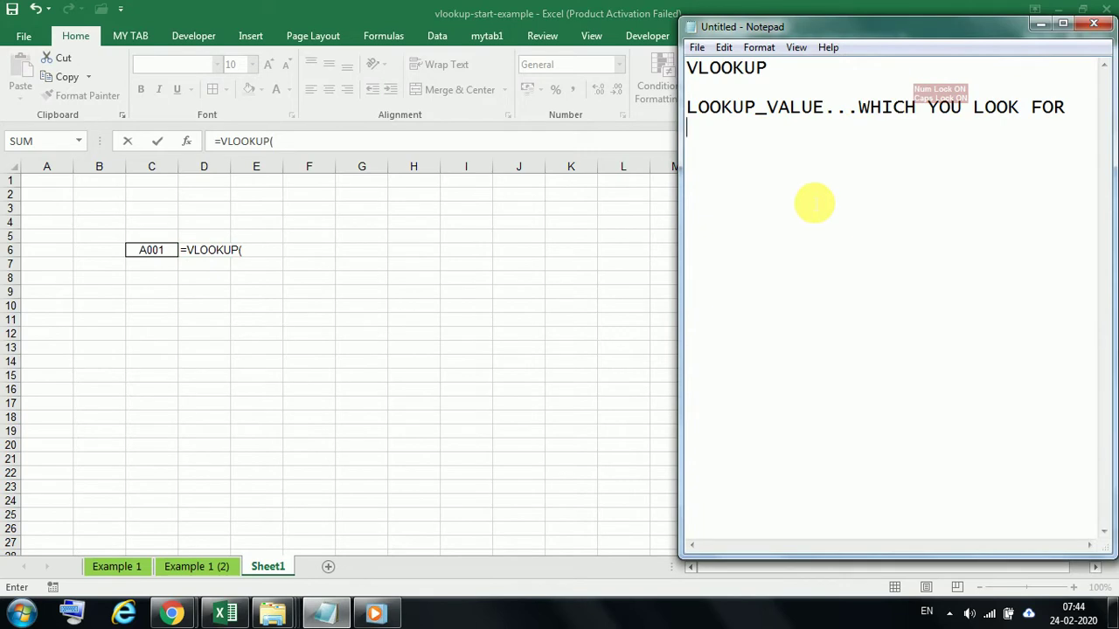
text(TAB)
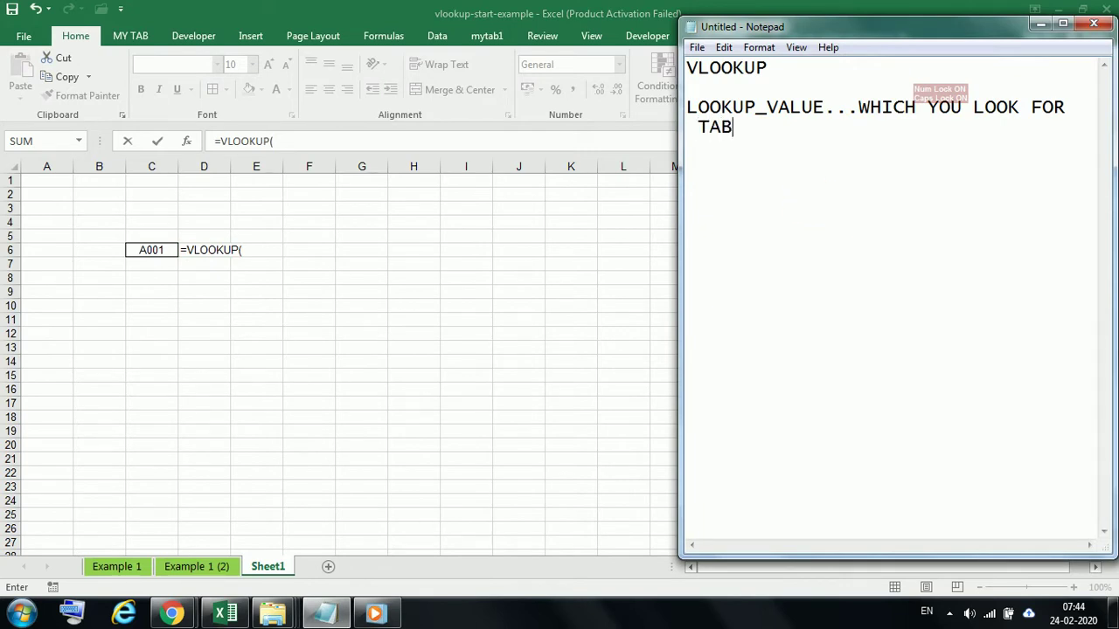
text(LE_ARRAY)
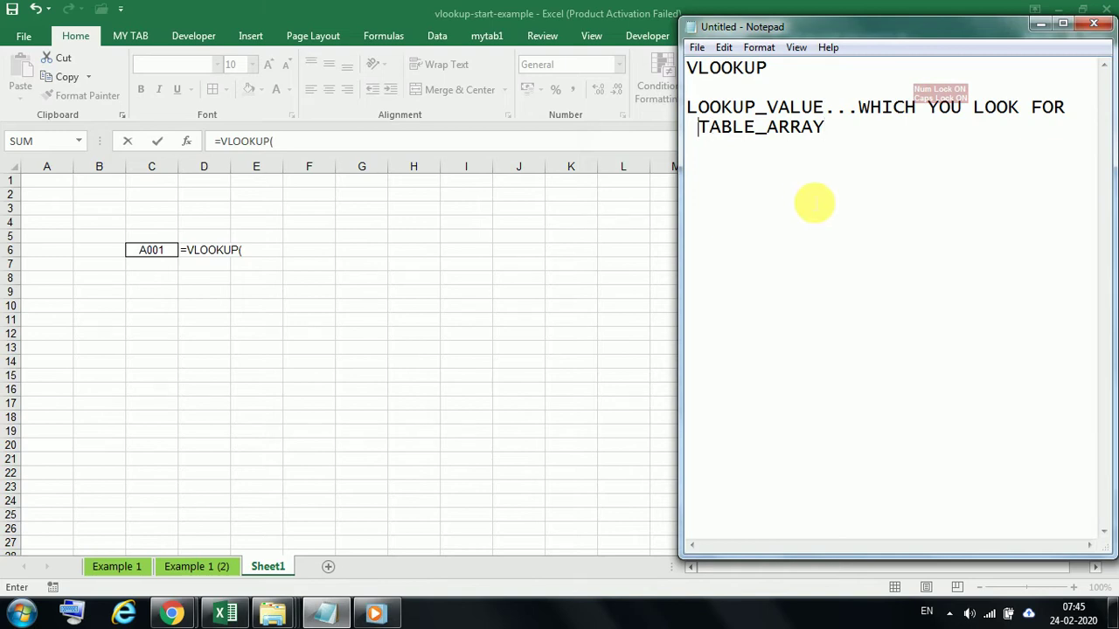
key(BackSpace)
click(825, 139)
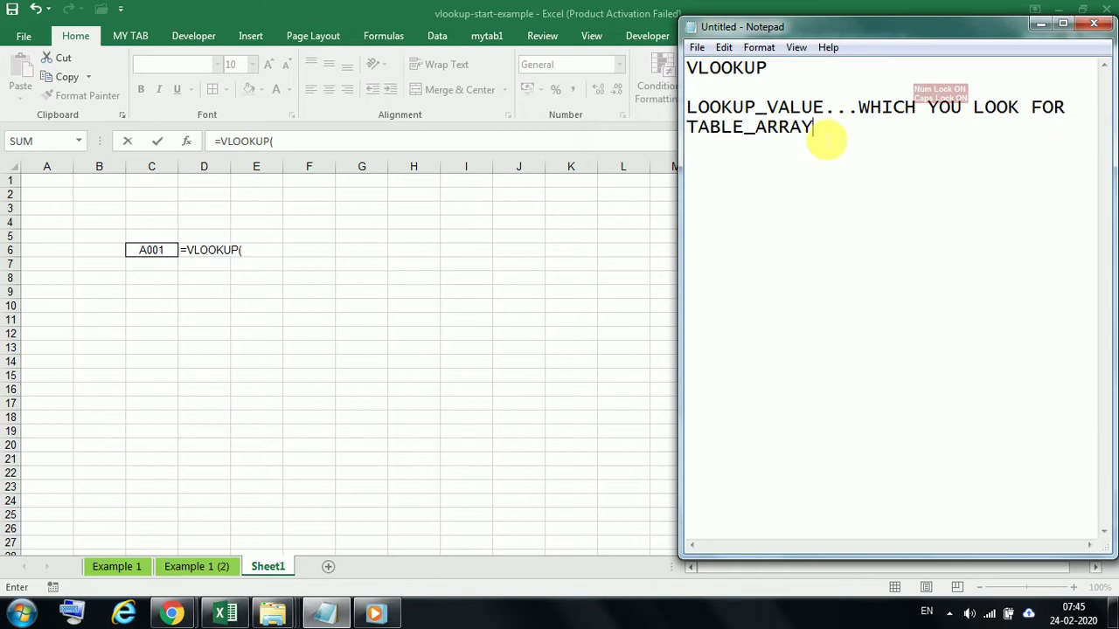
text(....)
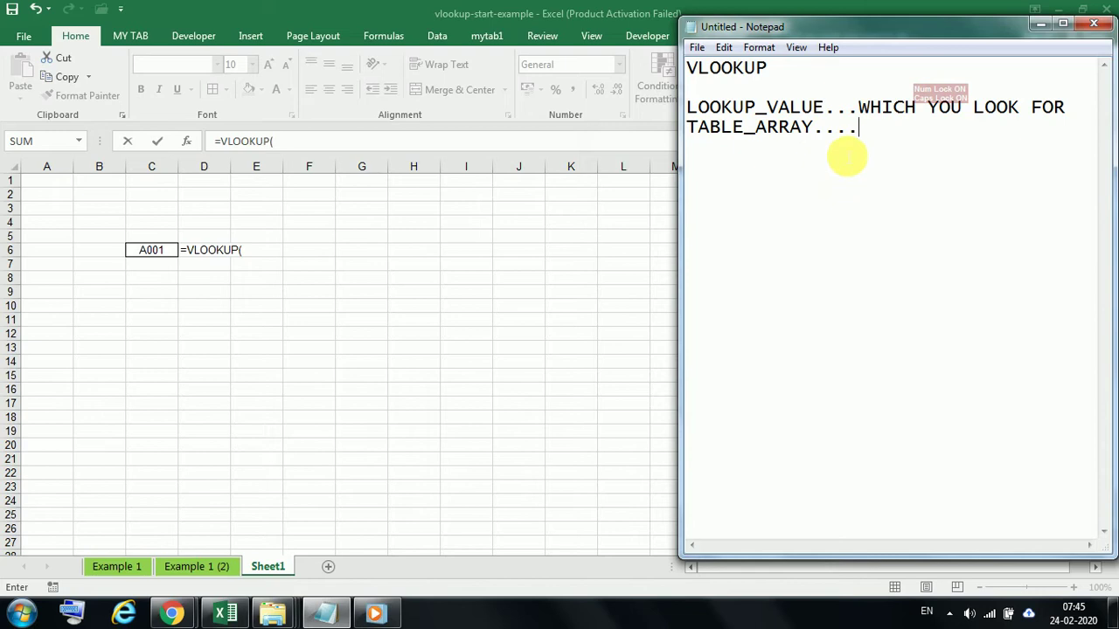
Complete the TABLE_ARRAY note with RANGE OF CELLS OR NAMED RANGE, widening the Notepad window to fit the line
text(RANGE)
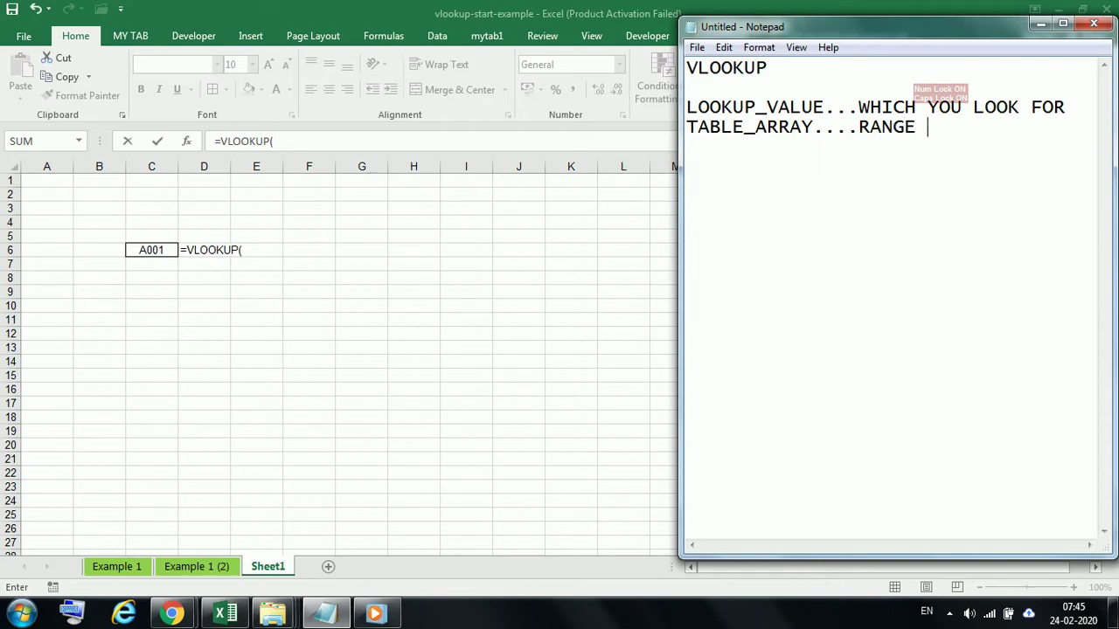
text(OF CELL)
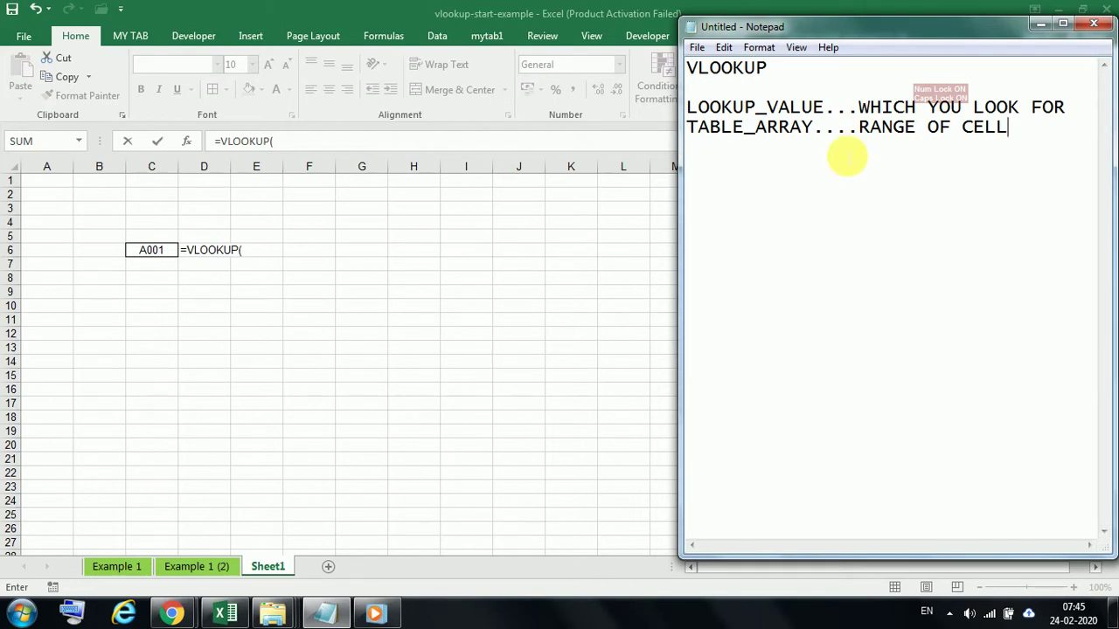
text(S OR)
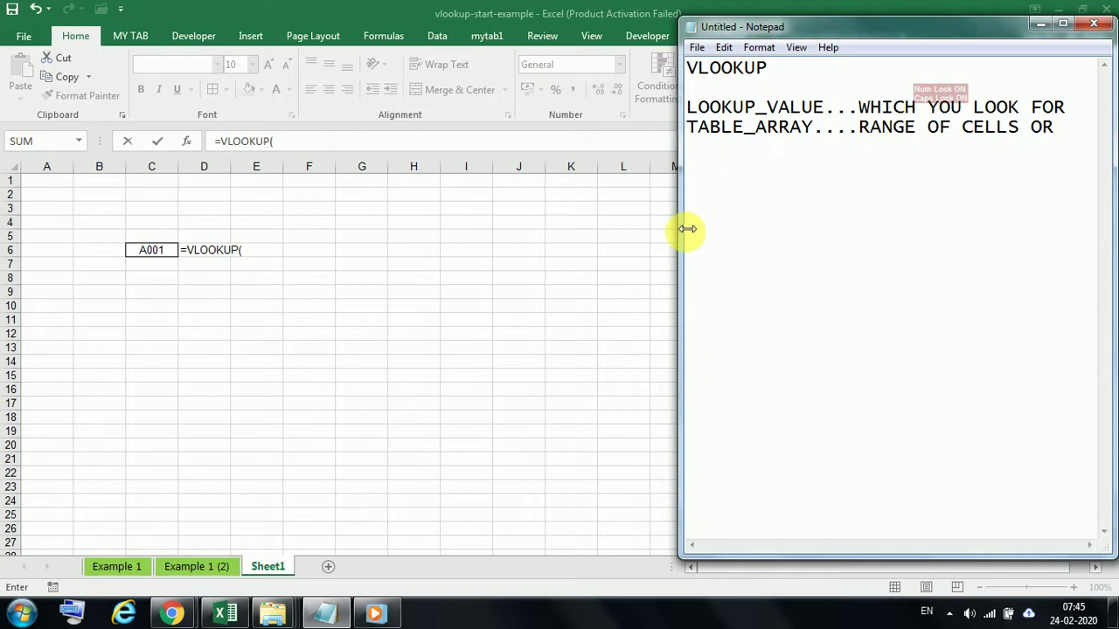
drag(680, 229, 570, 231)
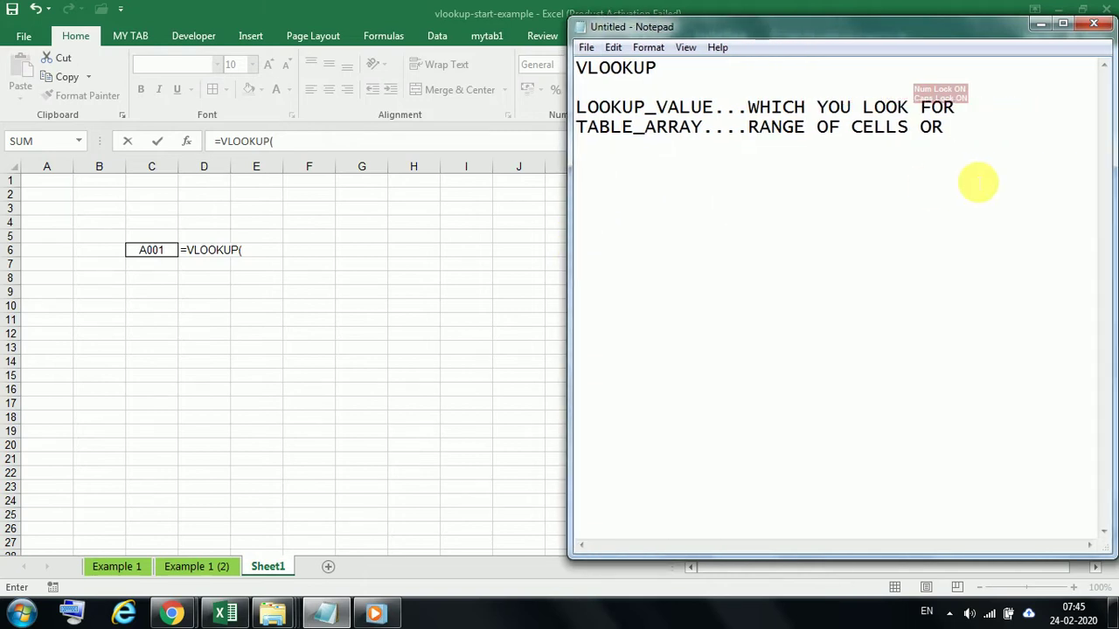
text(OR NAMED R)
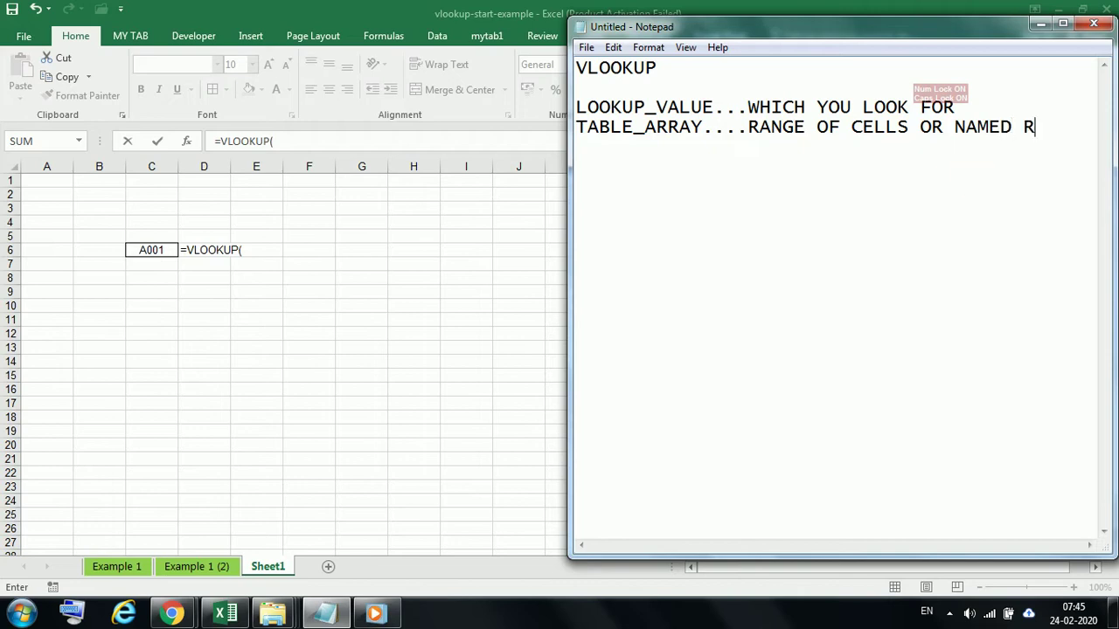
text(ANGE)
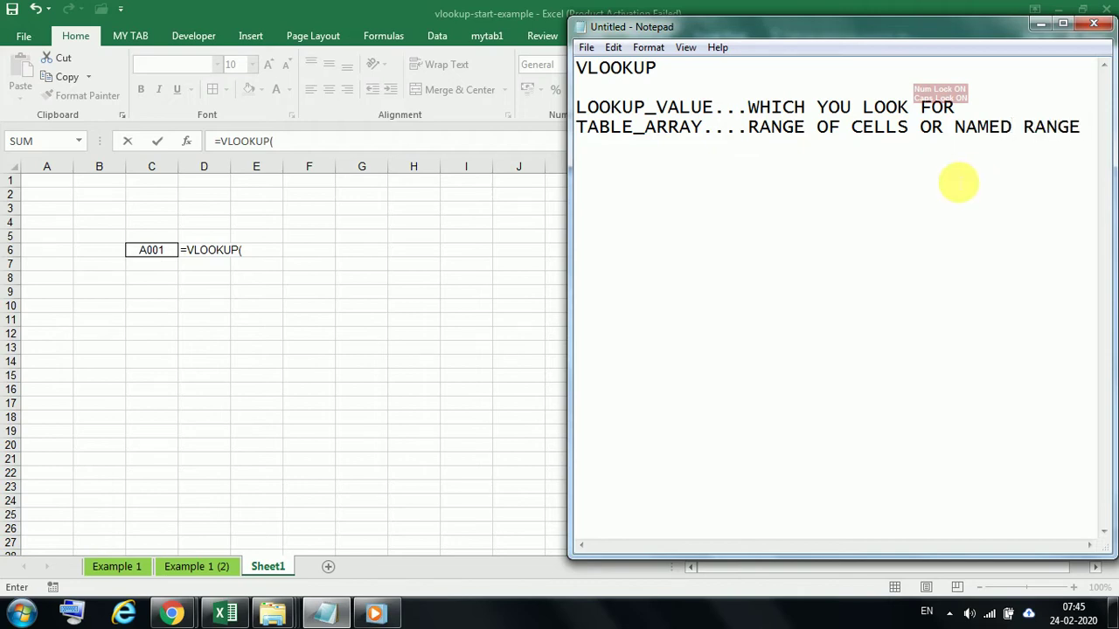
Enclose NAMED RANGE in double quotation marks and widen the Notepad window so the whole line fits
click(954, 128)
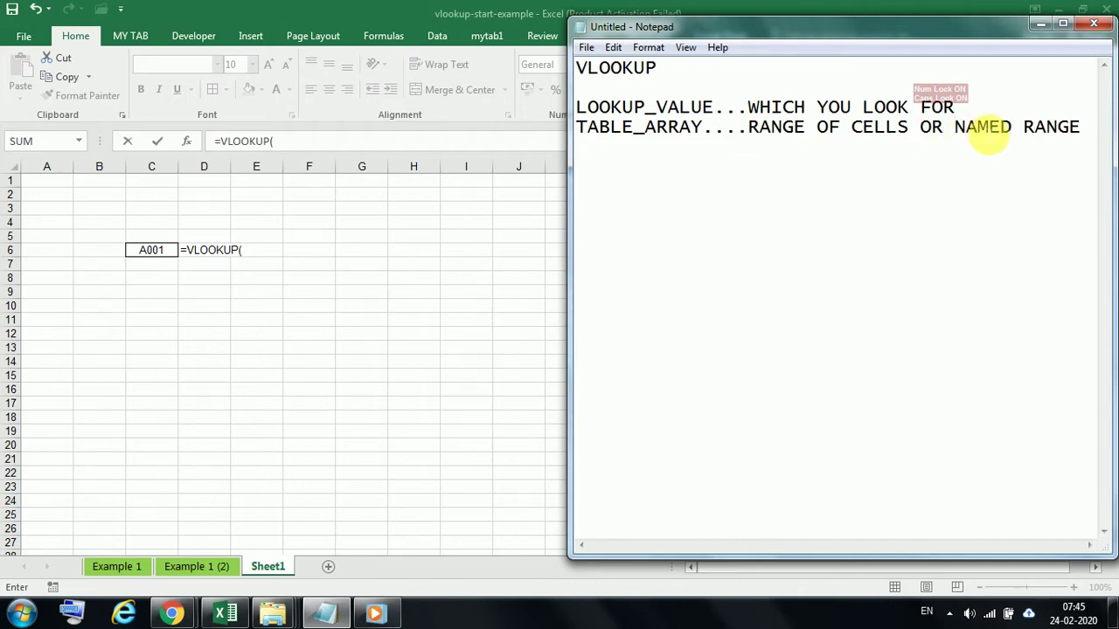
text(")
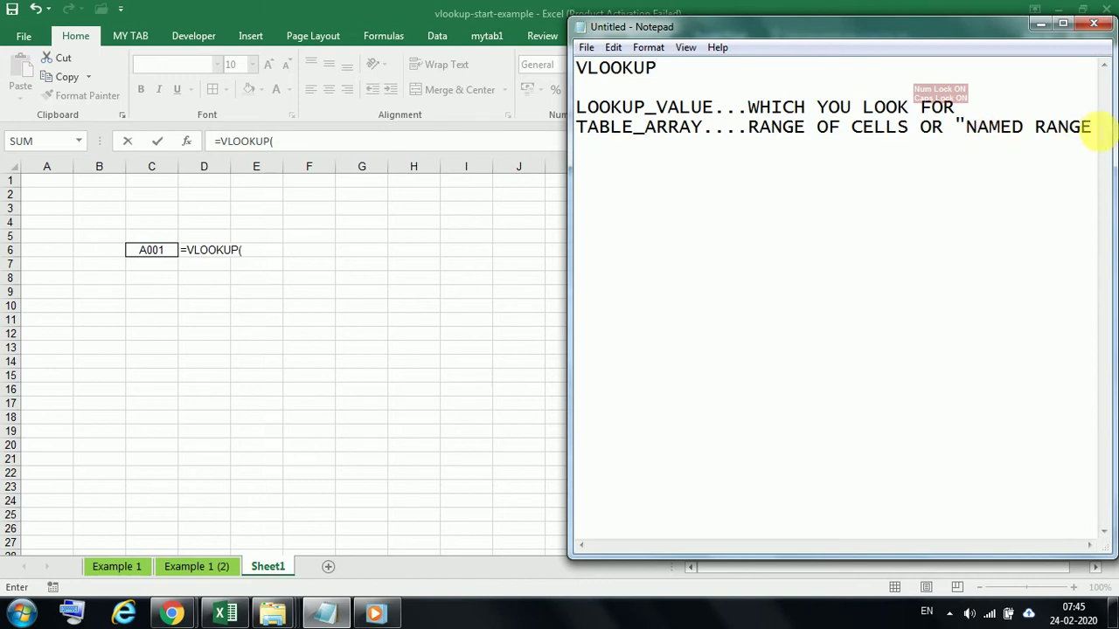
click(1103, 128)
text(")
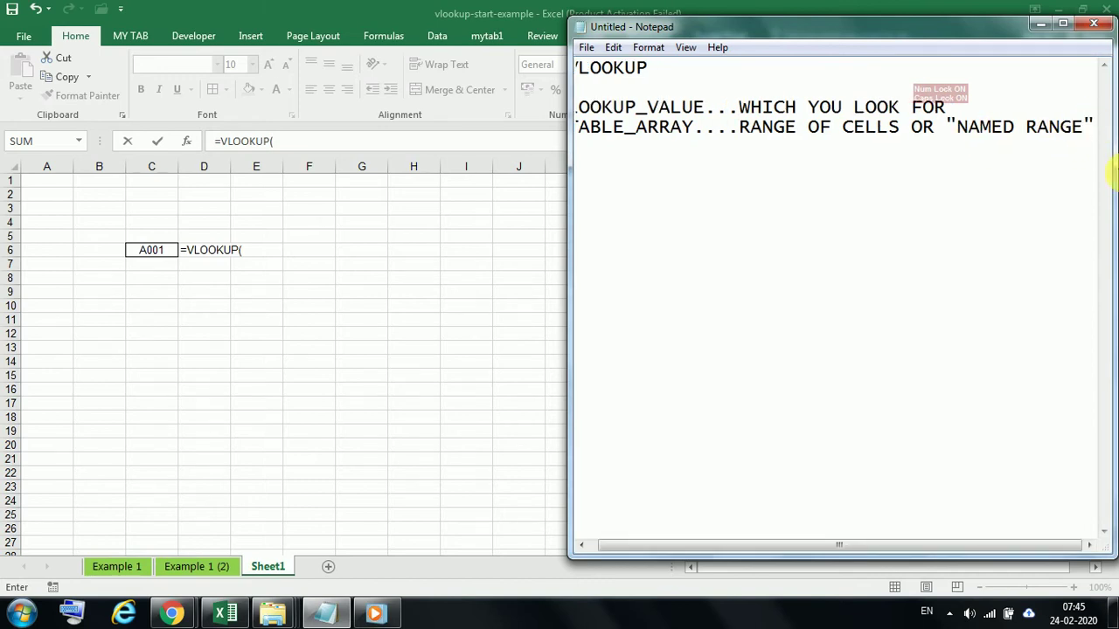
drag(571, 284, 514, 287)
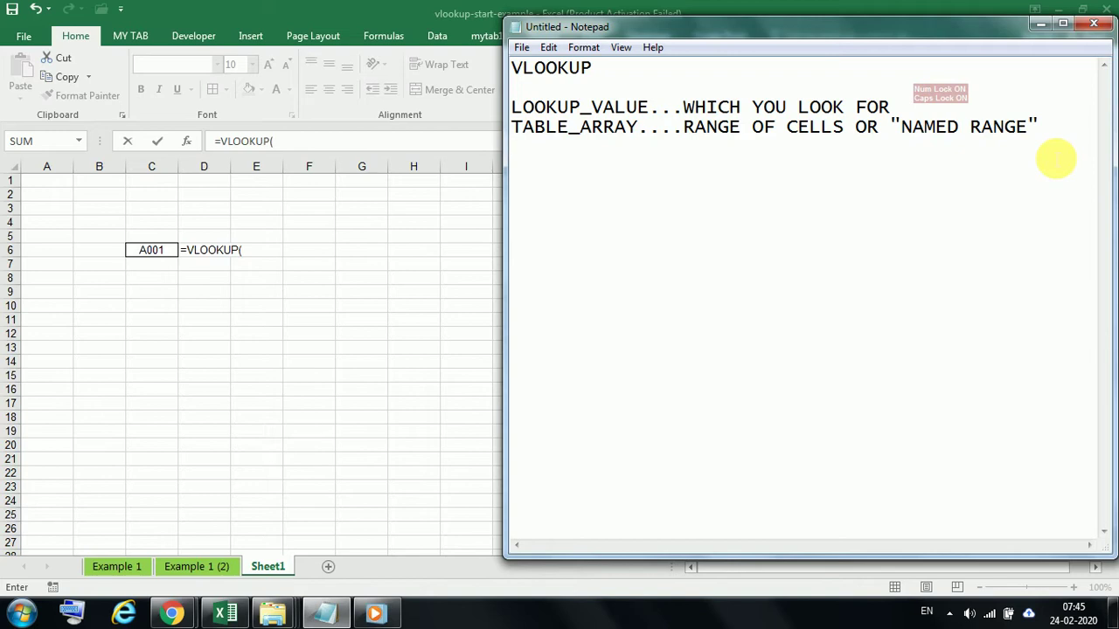
Add the note line COLUMN_INDEX....COLUMN VALUE below the TABLE_ARRAY line, with no space before the underscore
text(COLUMN )
text(I)
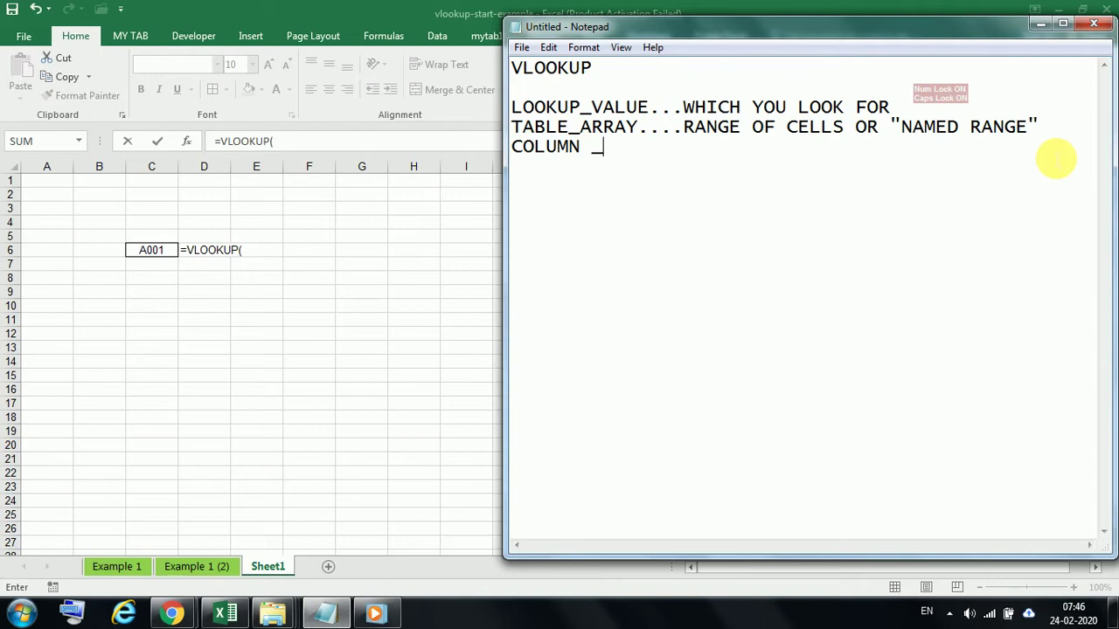
text(INDEX)
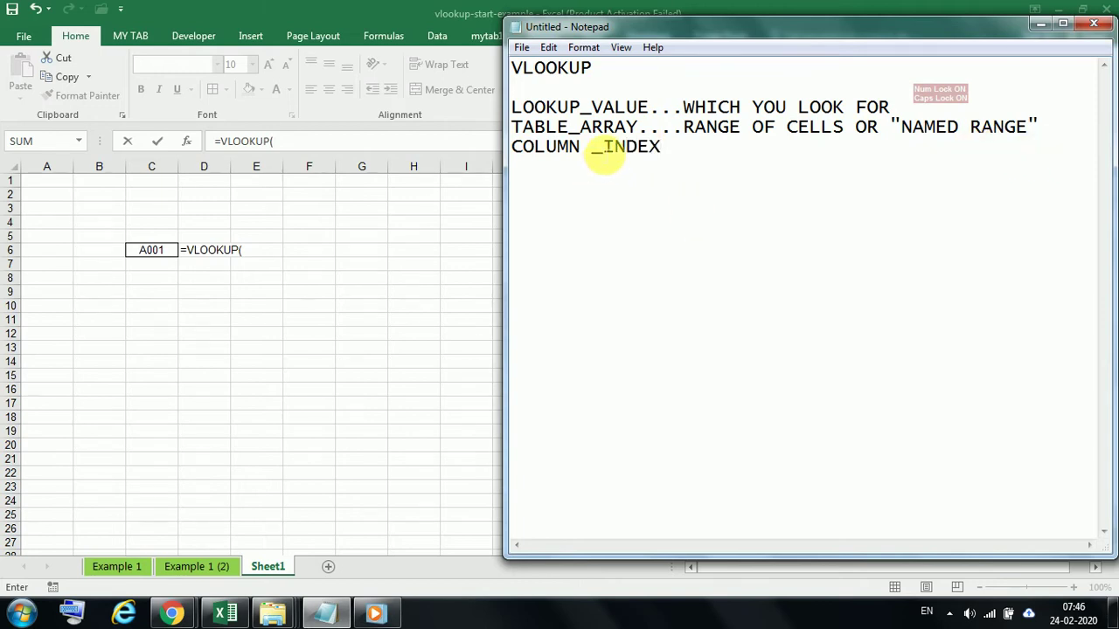
click(592, 148)
key(BackSpace)
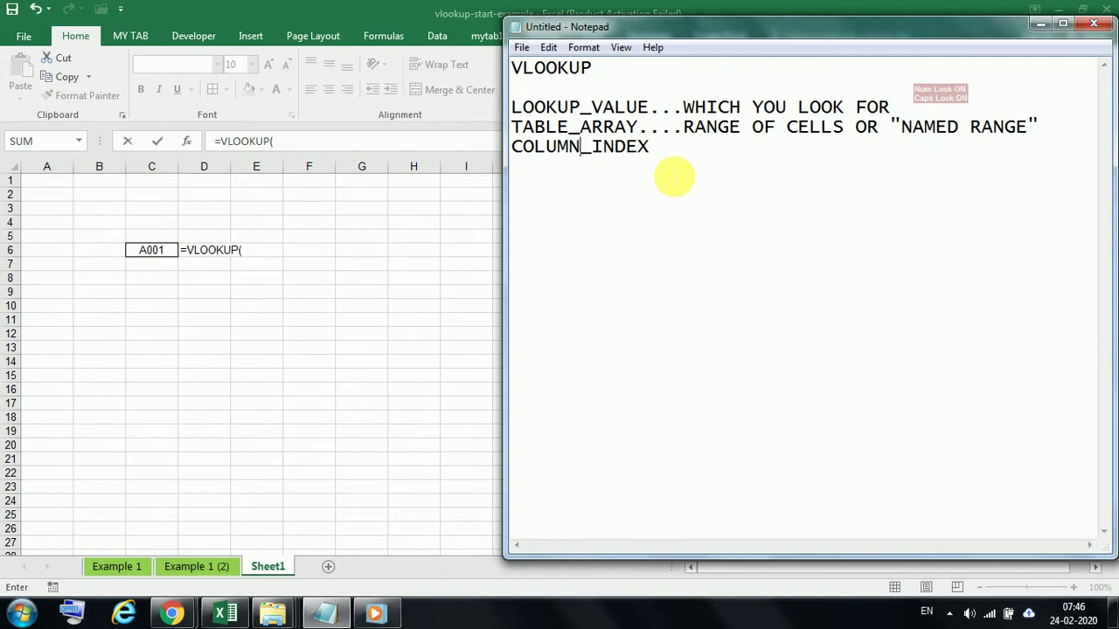
click(662, 148)
text(....)
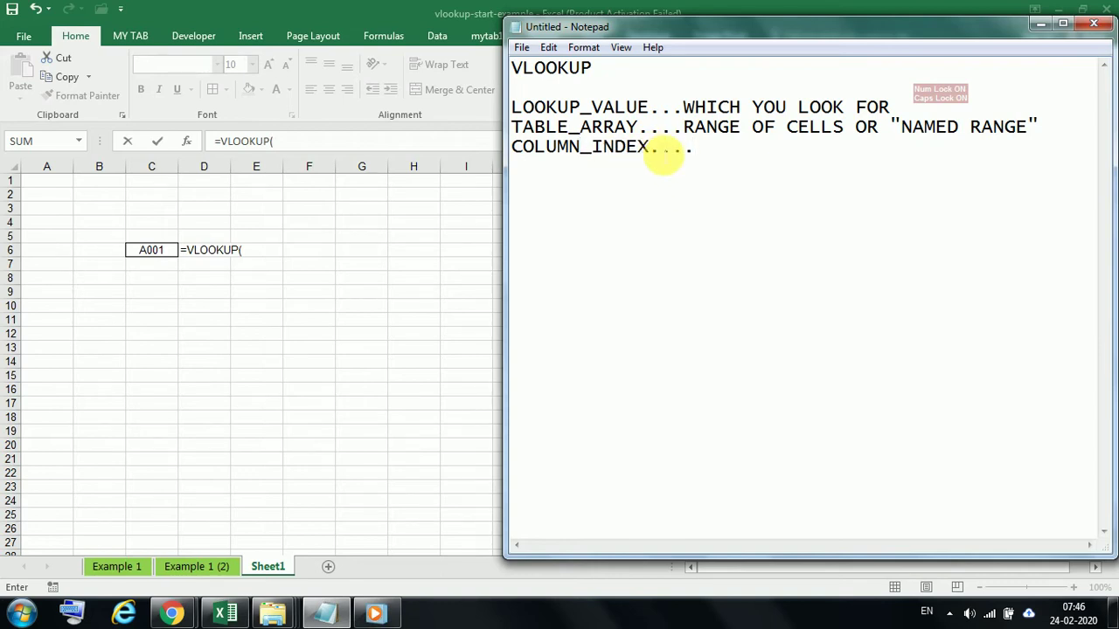
text(COLUMN)
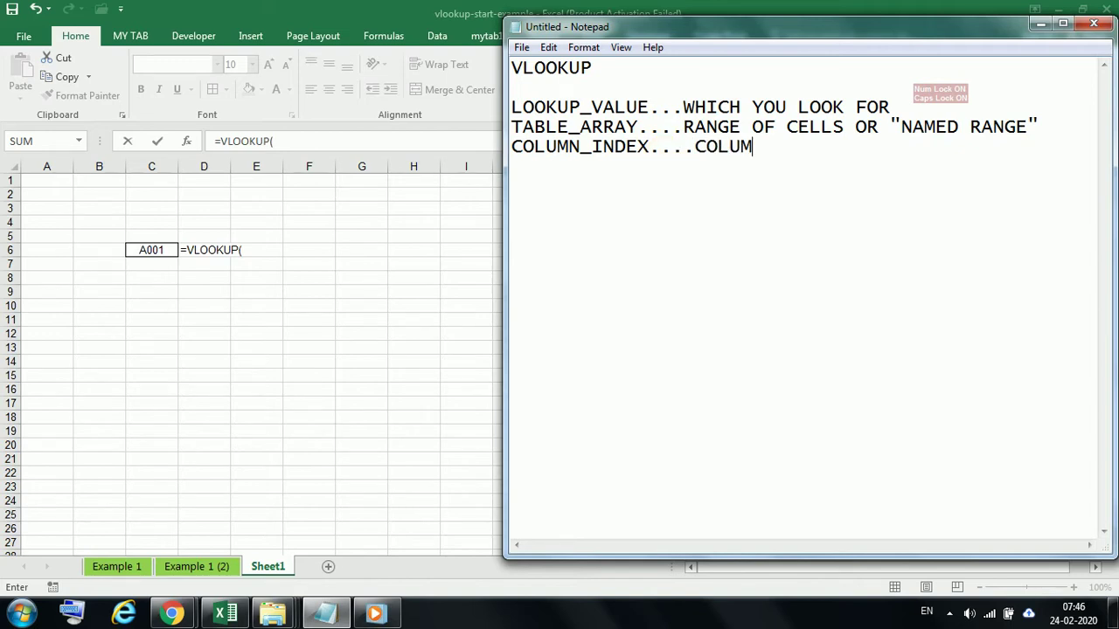
text( VALUE)
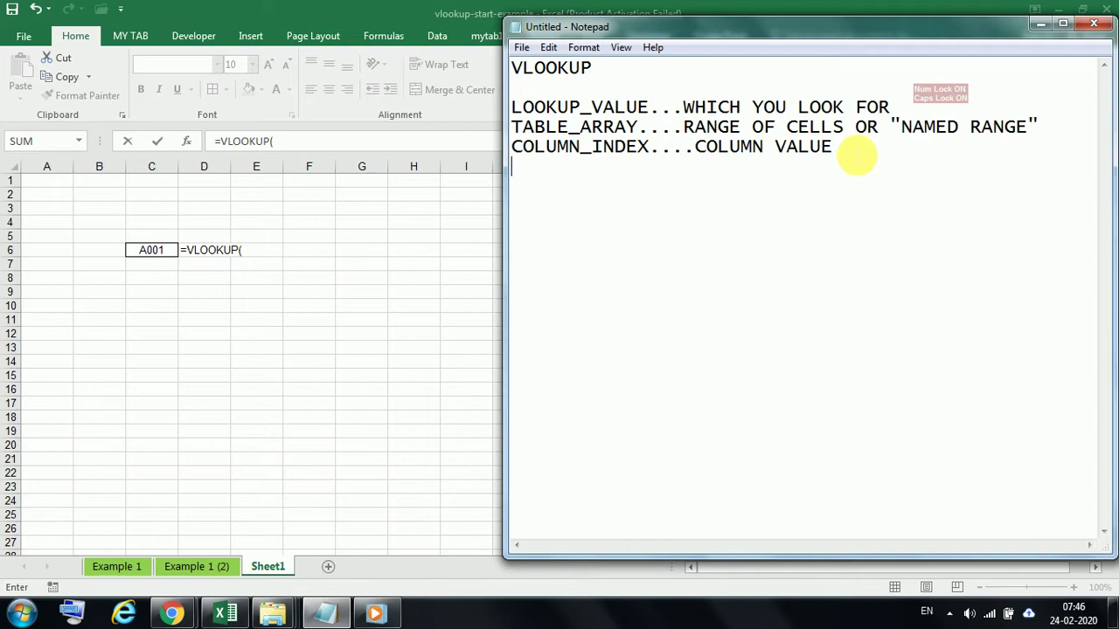
Add the note line MATCHING MODE...EXTACT OR APPROPRIATE below the COLUMN_INDEX line
key(Return)
text(MATC)
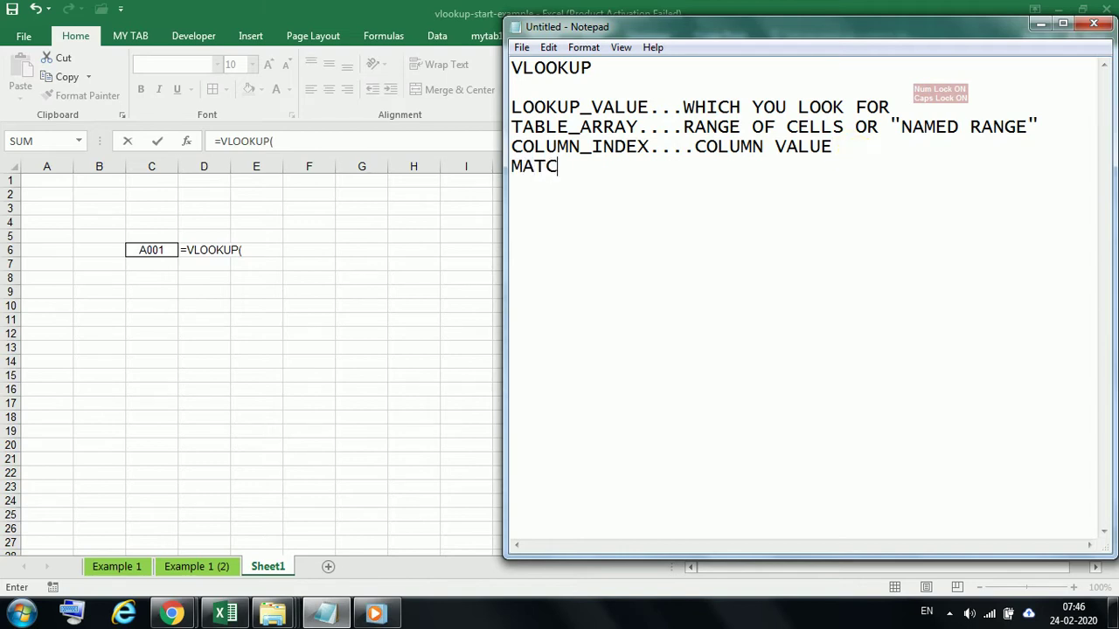
text(HING MODE)
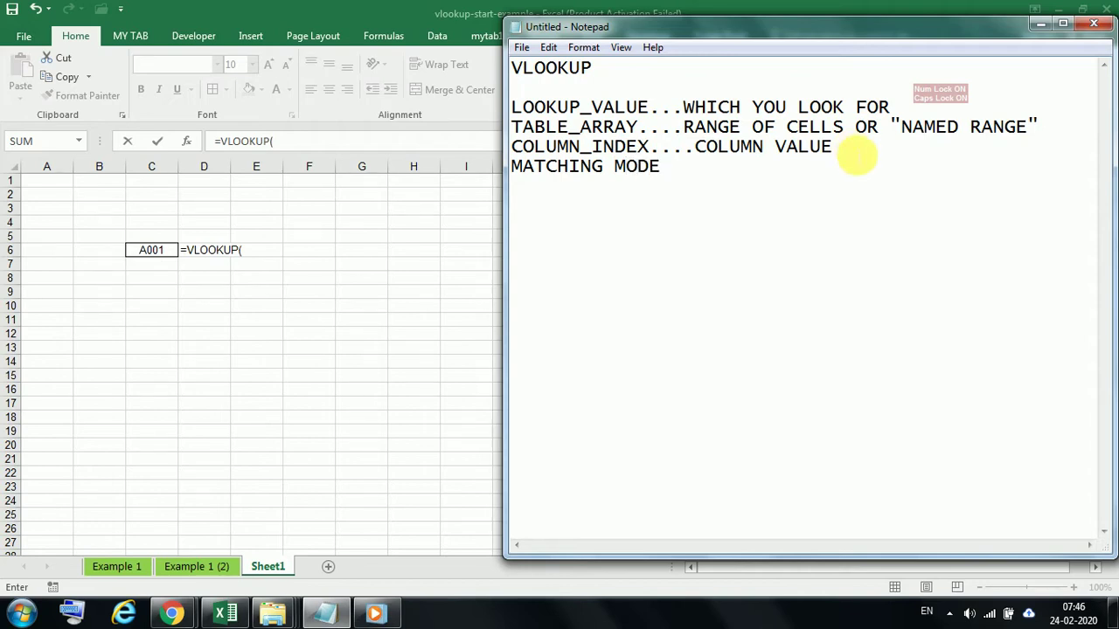
text(...)
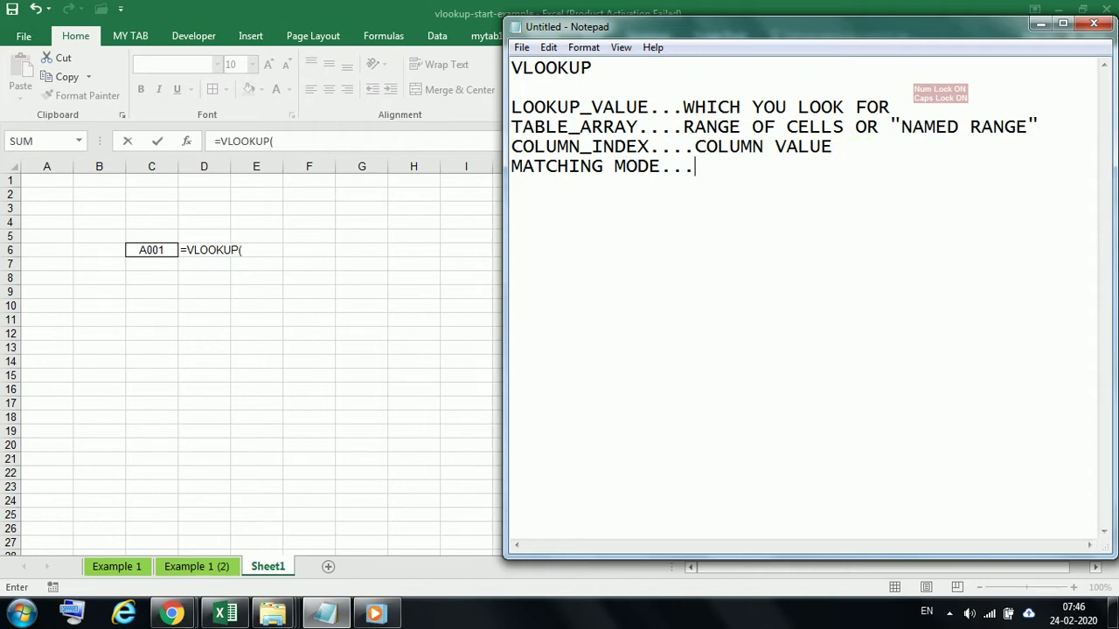
text(EXTACT OT)
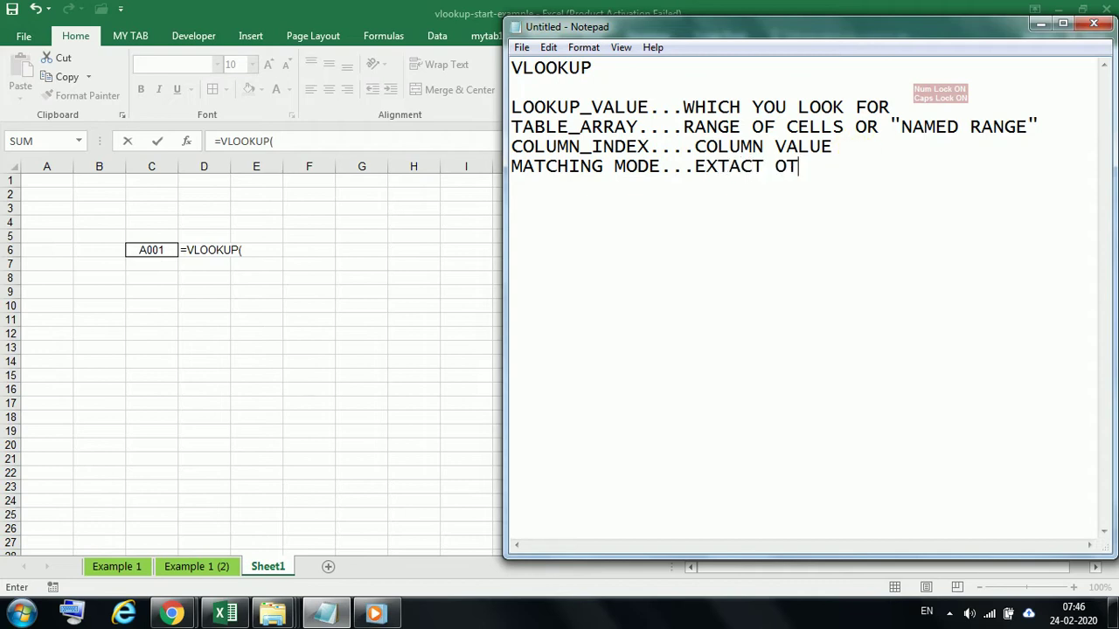
key(BackSpace)
text(R APPRO)
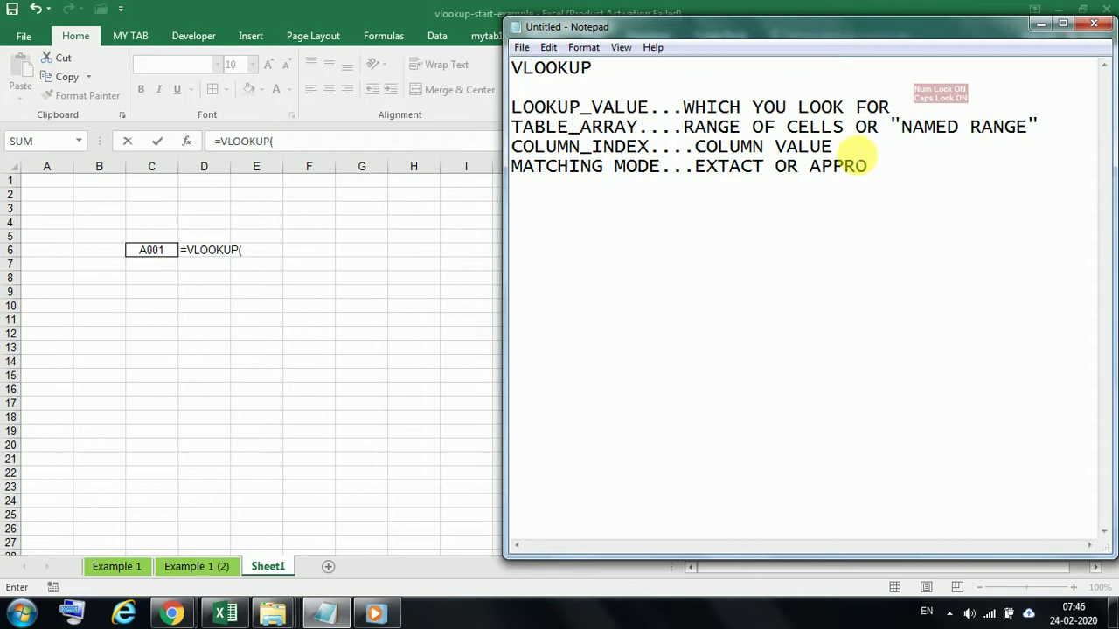
text(PRIATE)
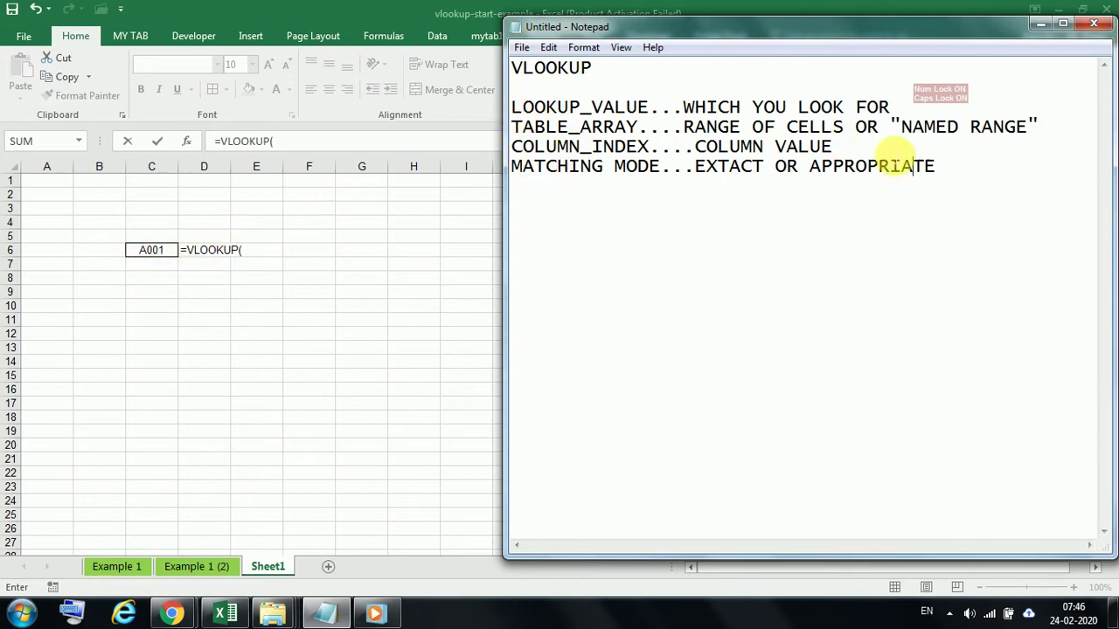
Restore the Excel window to a smaller size and arrange it side by side with the Notepad notes
click(407, 297)
click(1077, 8)
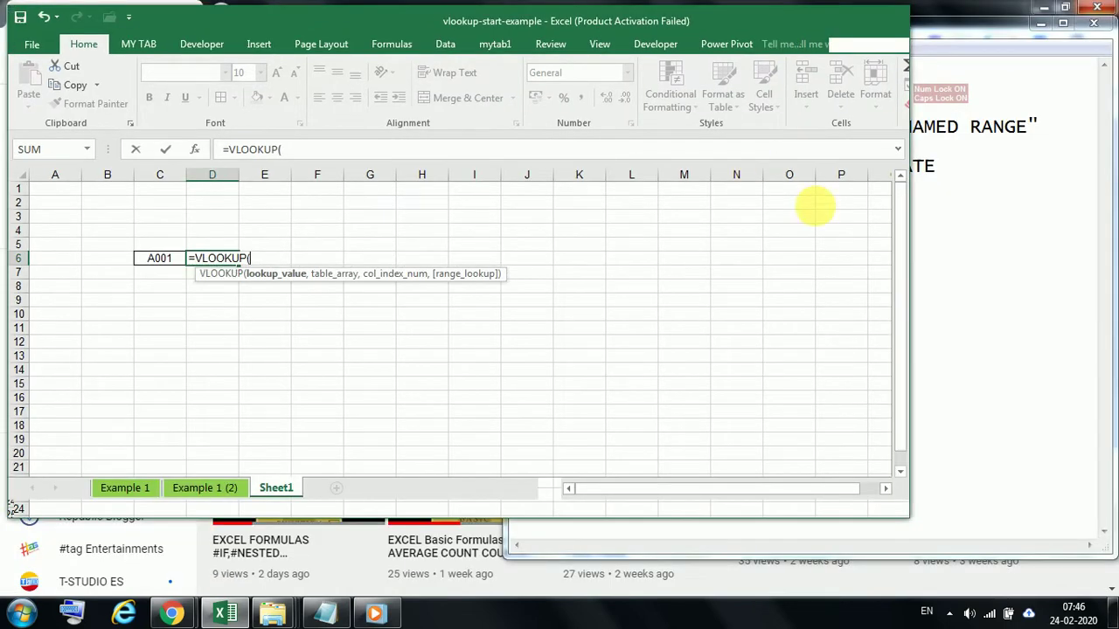
drag(909, 256, 423, 297)
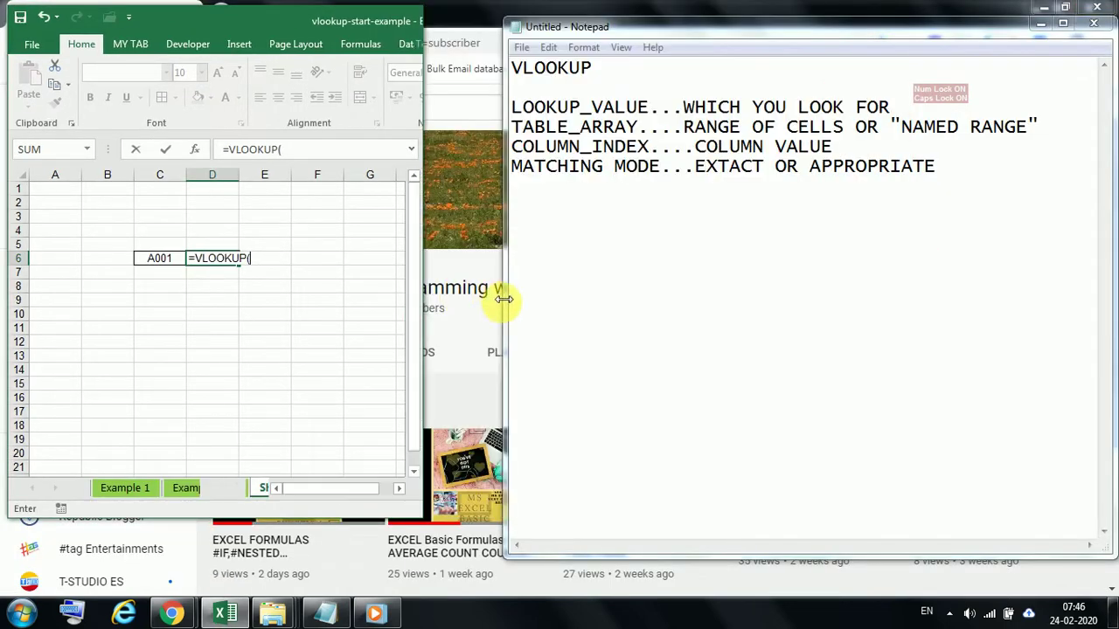
mouse_move(504, 299)
mouse_down()
mouse_move(523, 320)
mouse_move(507, 319)
mouse_up()
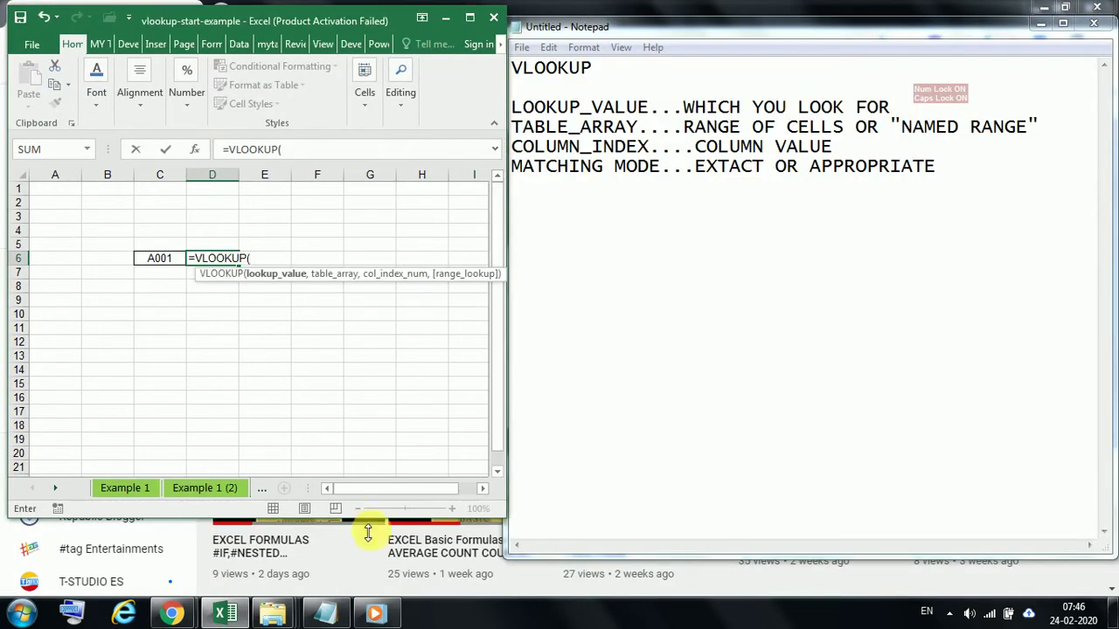
drag(359, 525, 358, 559)
click(644, 445)
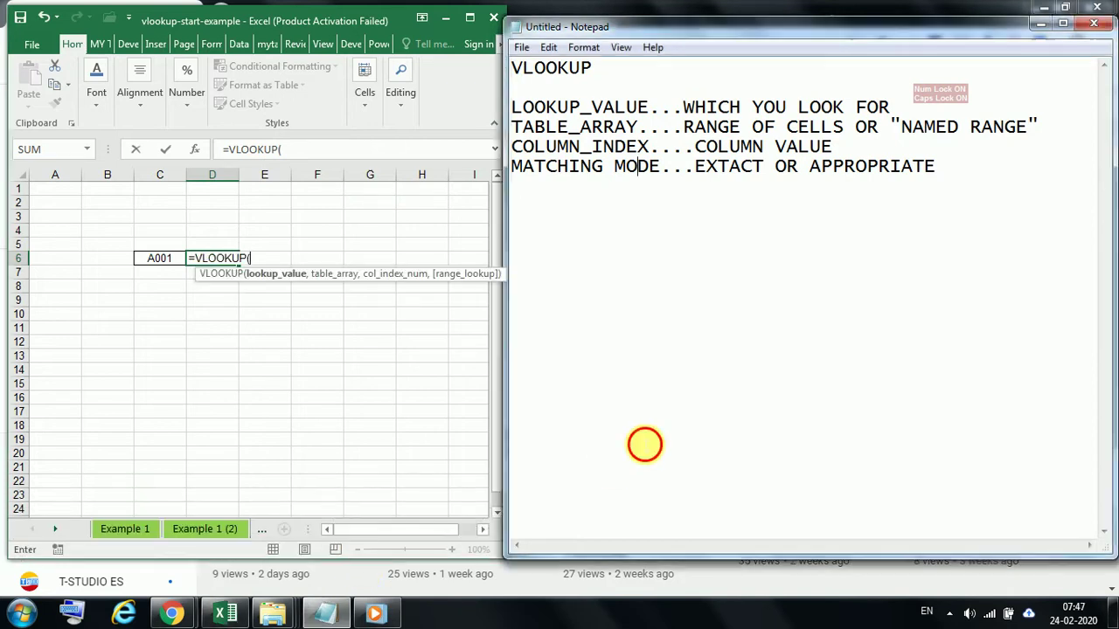
drag(510, 284, 585, 299)
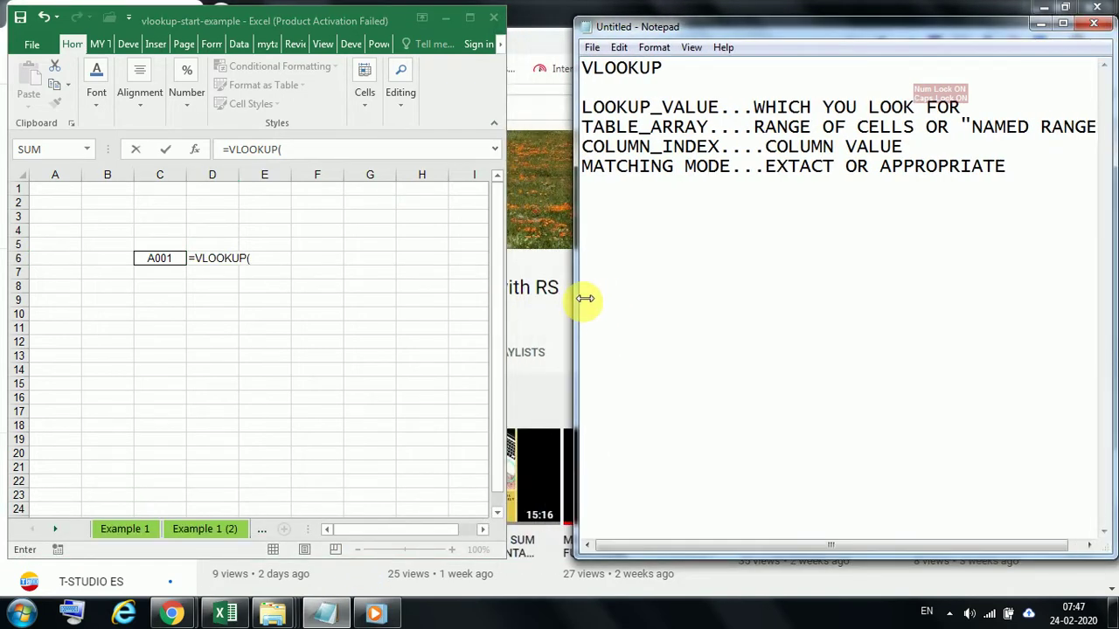
drag(512, 288, 577, 288)
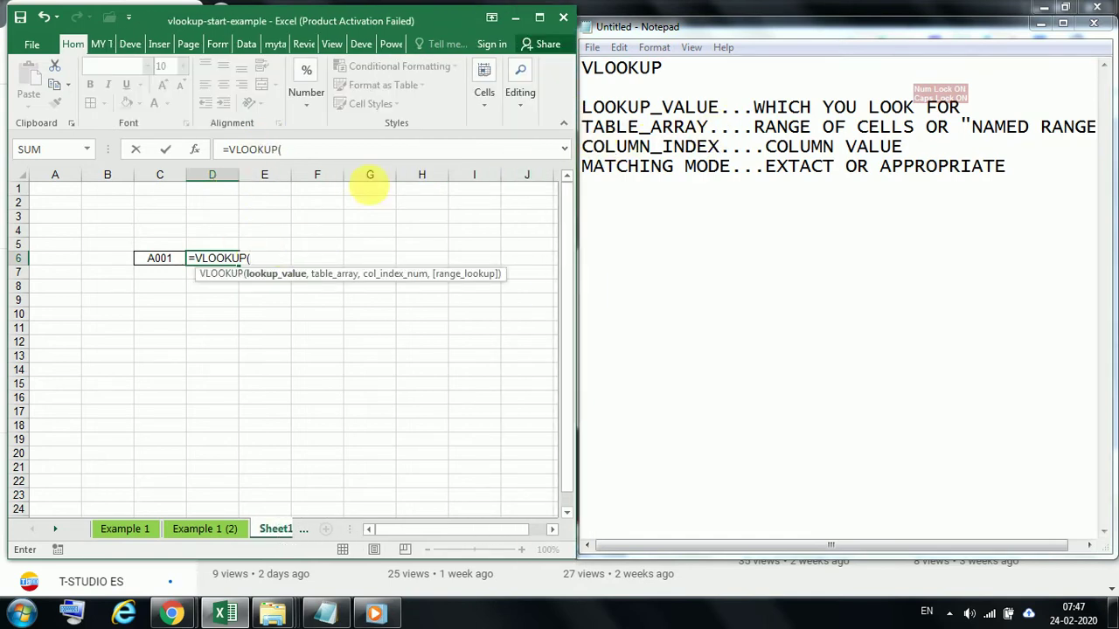
In the D6 VLOOKUP formula, use C6 as the lookup value and columns B:G of Example 1 (2) as the table array
click(169, 265)
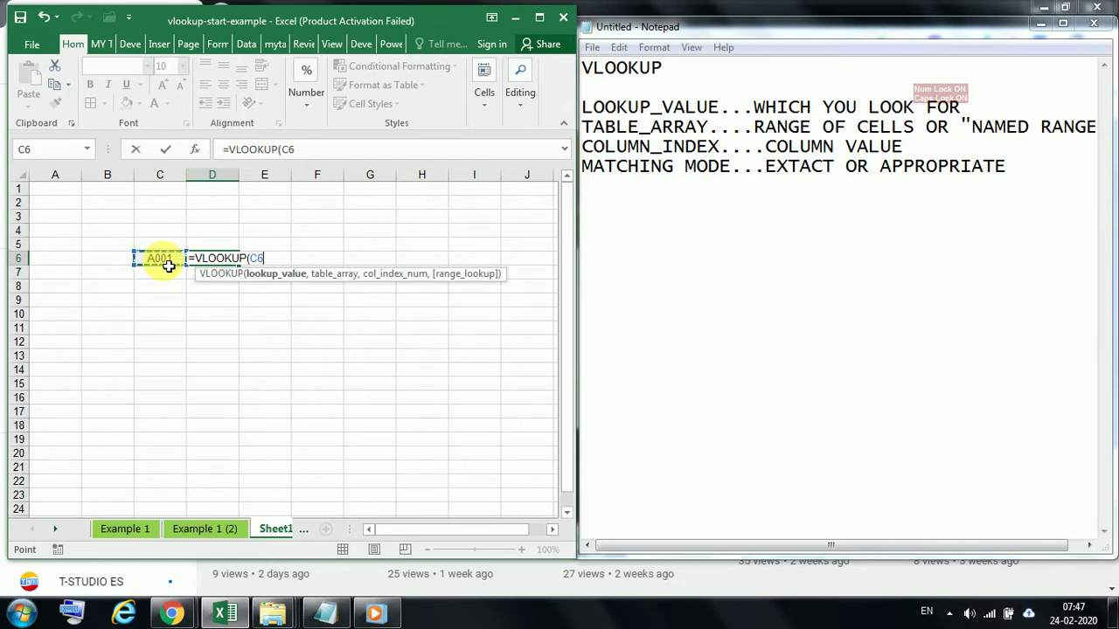
text(,)
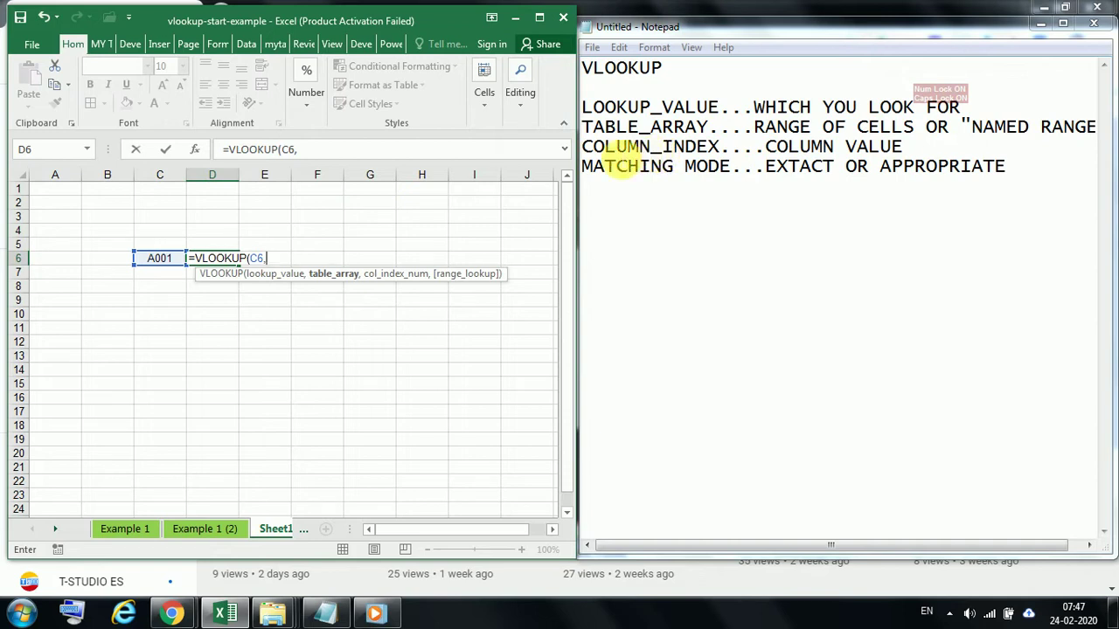
click(212, 532)
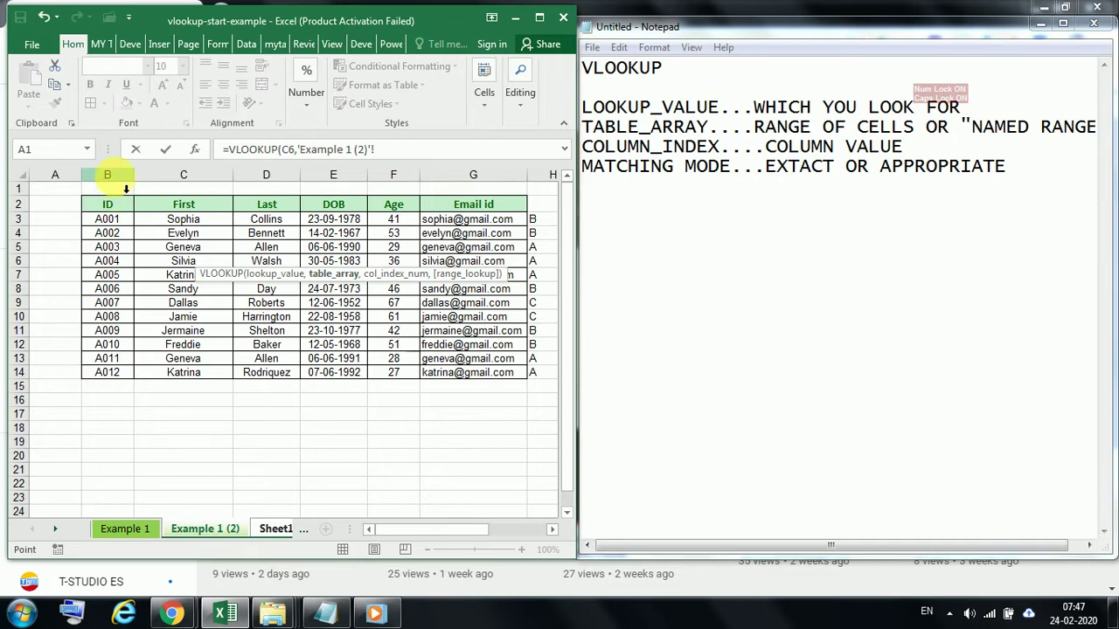
drag(126, 185, 488, 182)
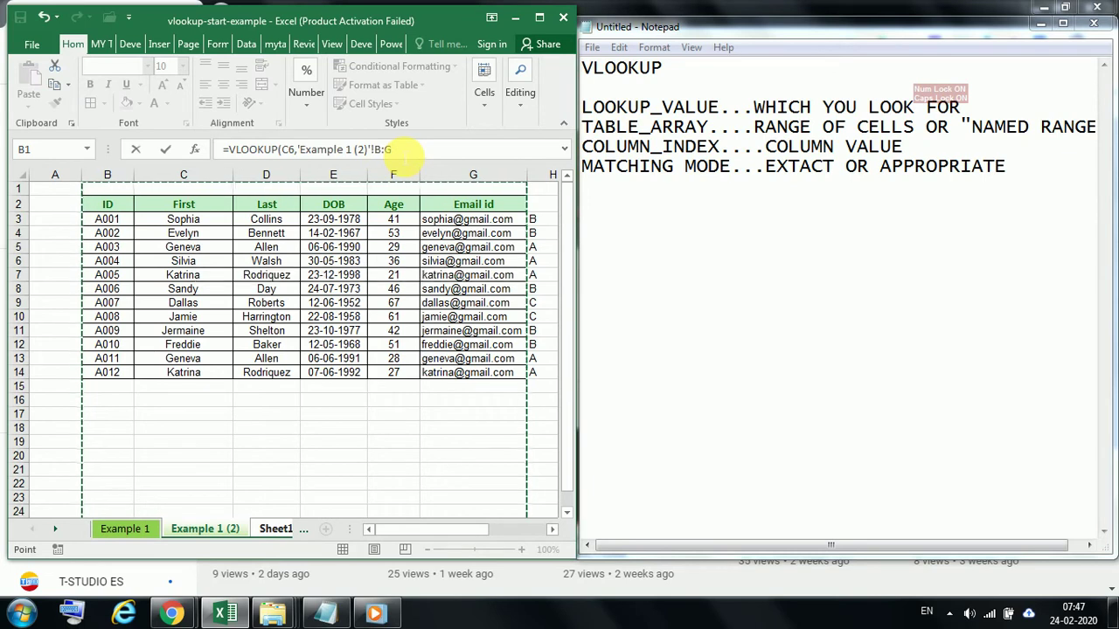
Complete the VLOOKUP with column index 6 and match mode 0, and check its result against the A001 row in Example 1 (2)
click(396, 150)
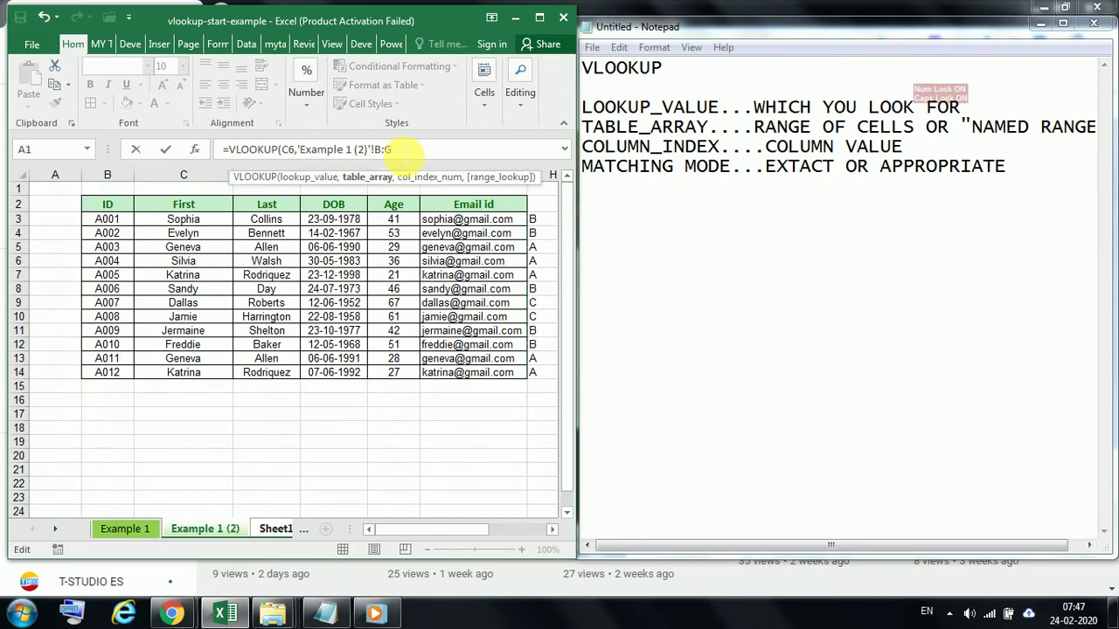
text(,6)
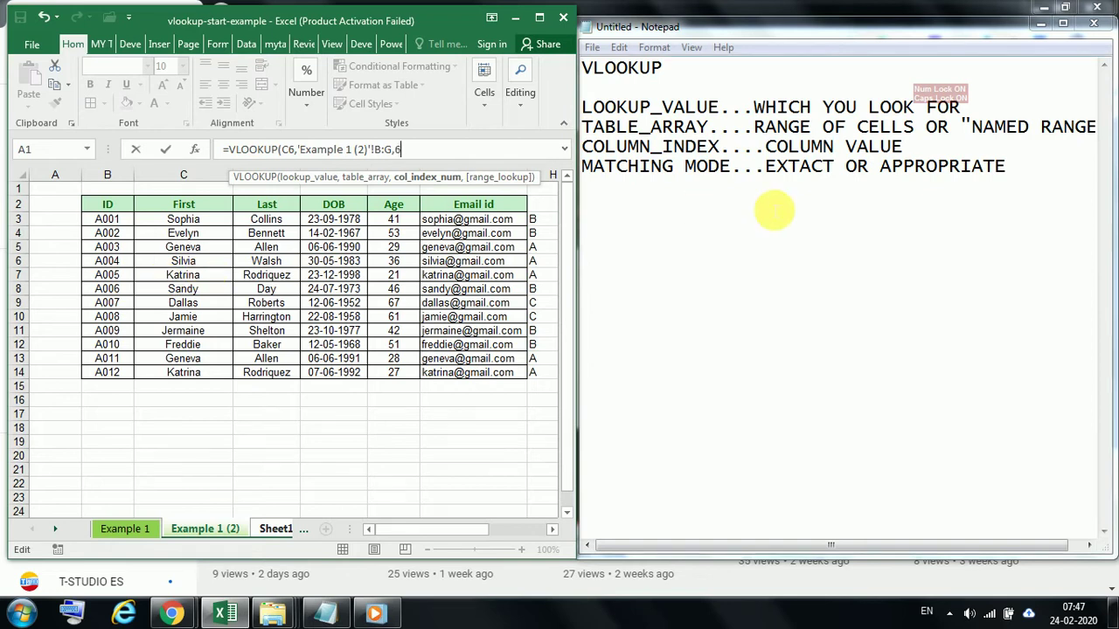
text(,)
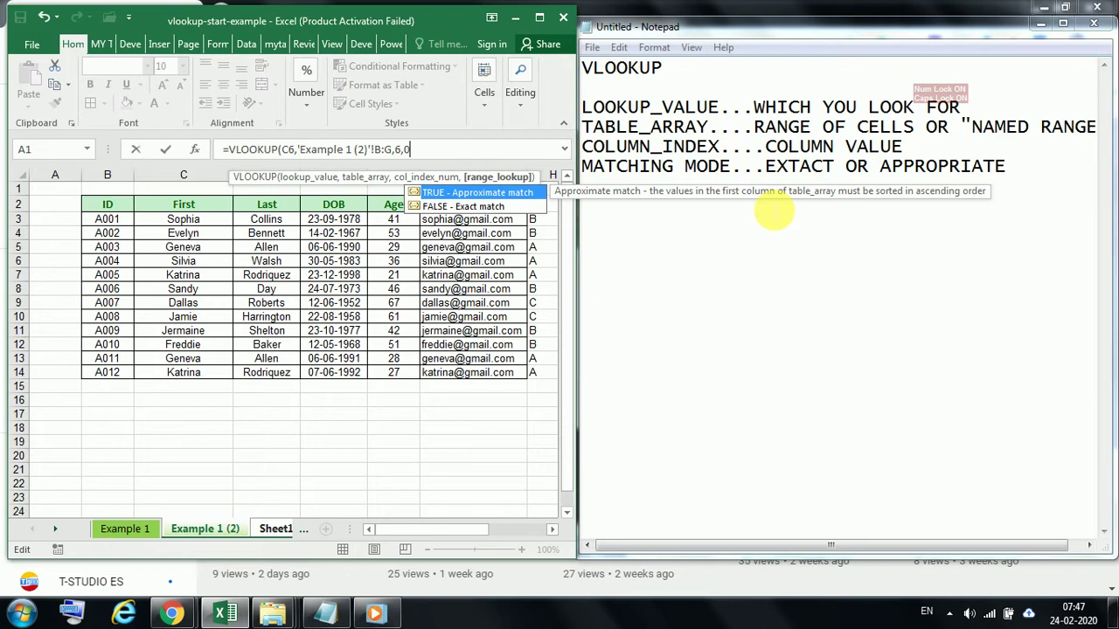
text(0))
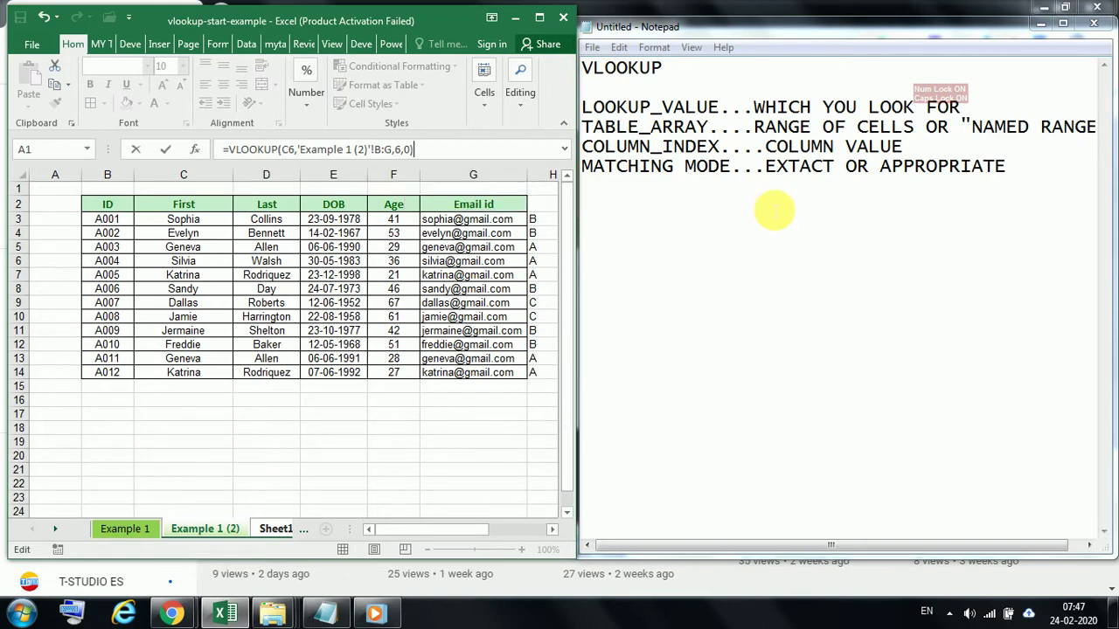
key(Return)
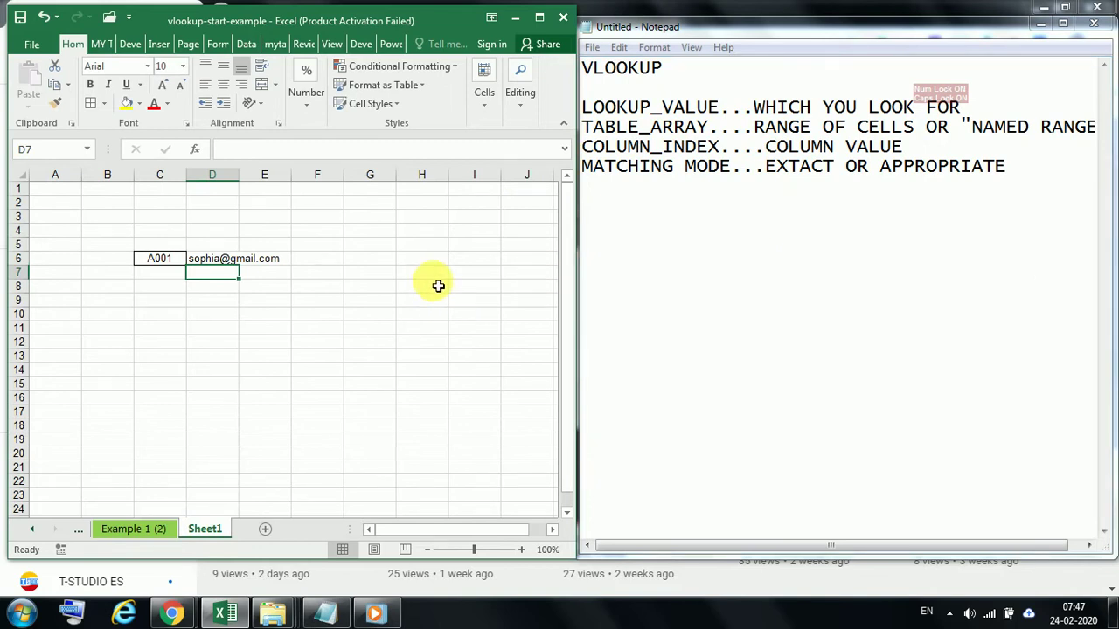
click(229, 260)
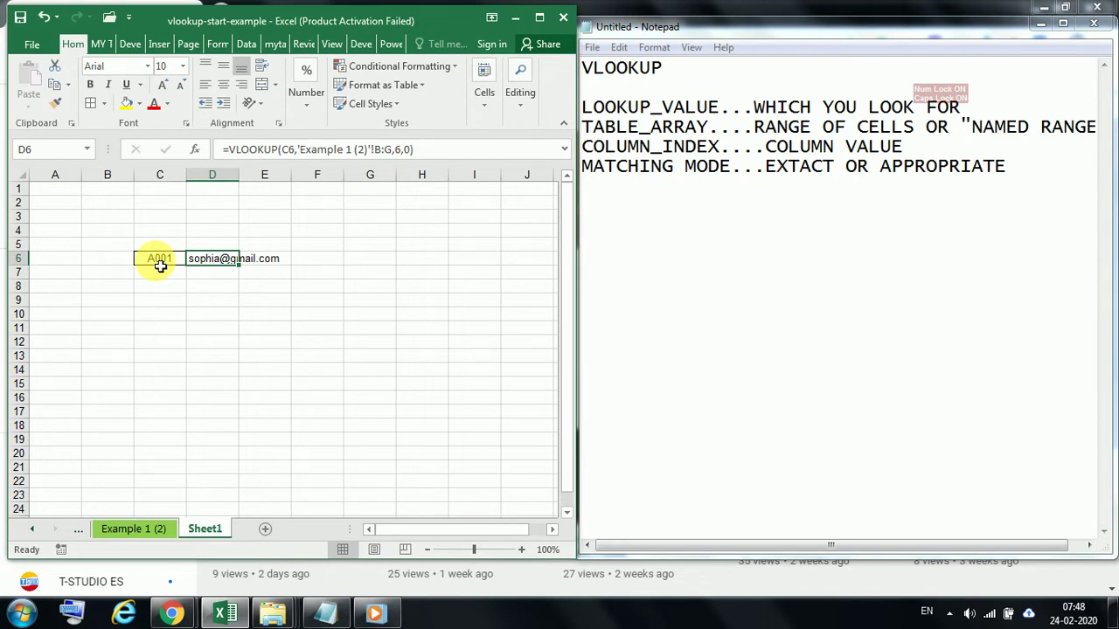
click(159, 533)
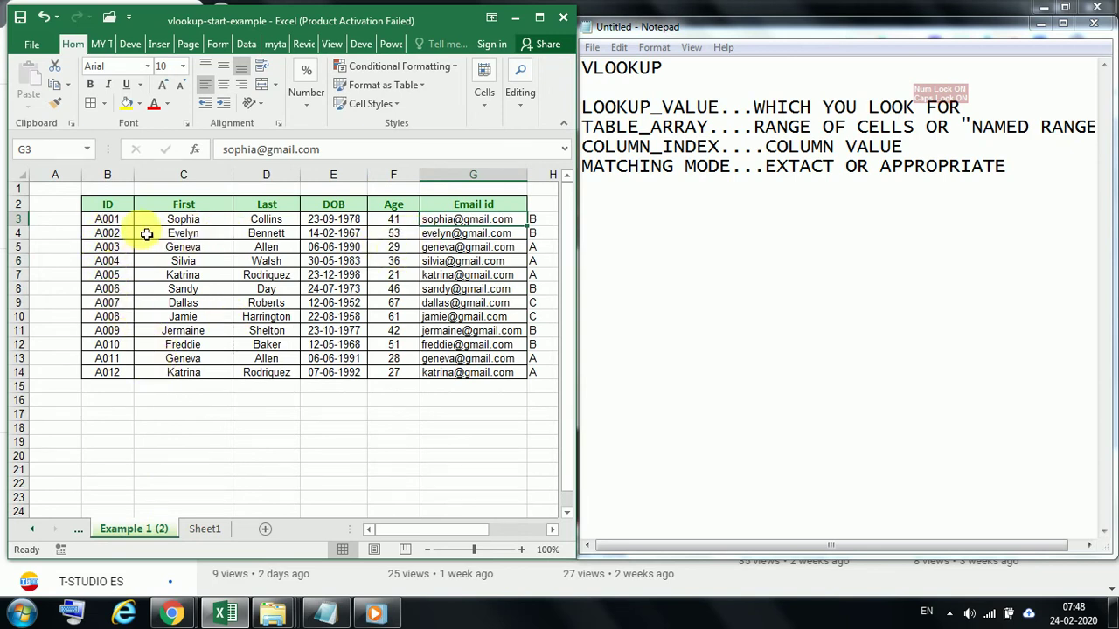
click(125, 219)
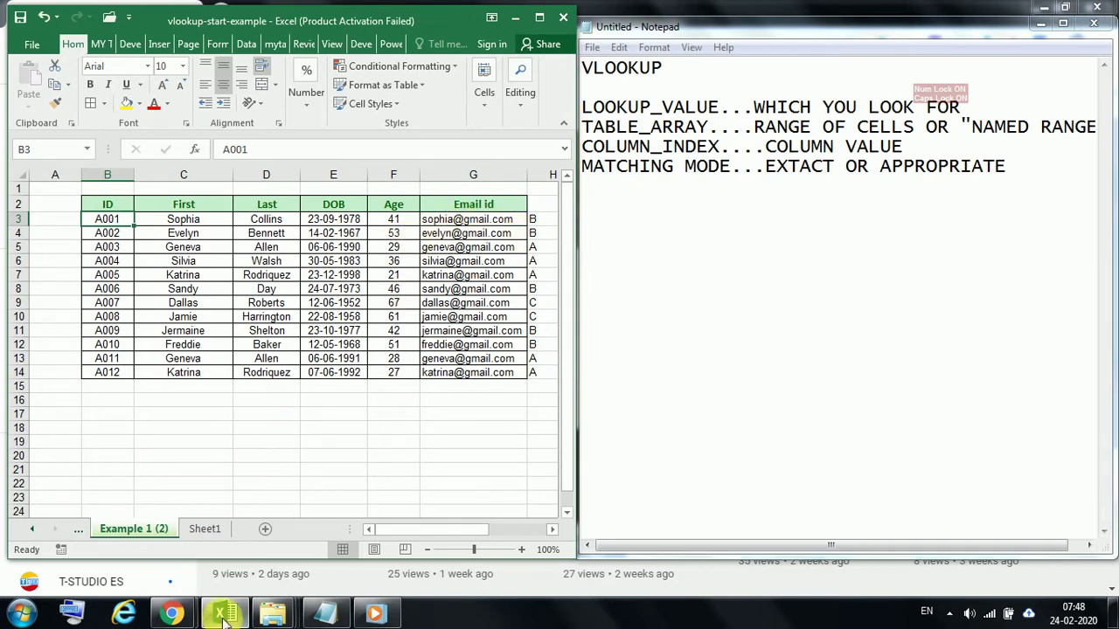
click(204, 529)
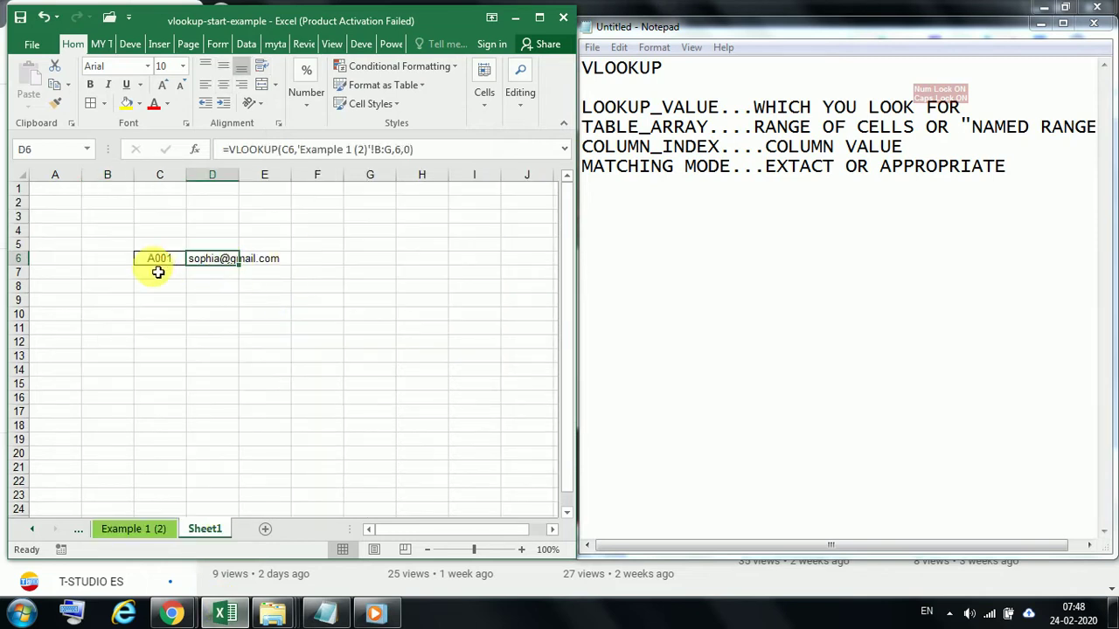
Change the lookup ID in C6 of Sheet1 to A004 and auto-fit column D to the returned e-mail
click(157, 260)
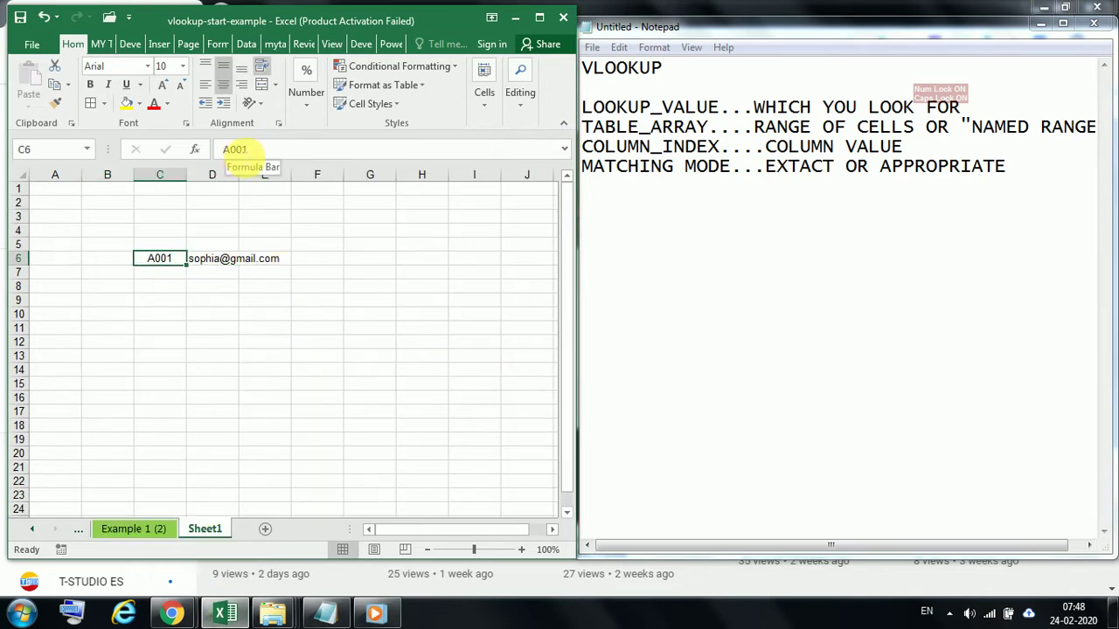
click(247, 150)
key(BackSpace)
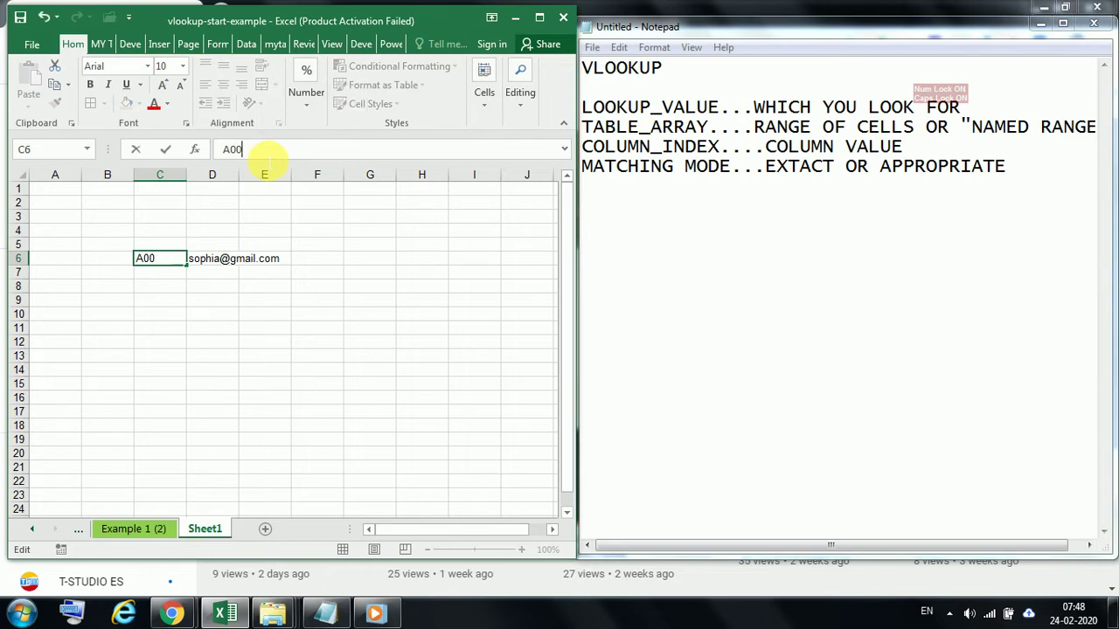
key(Return)
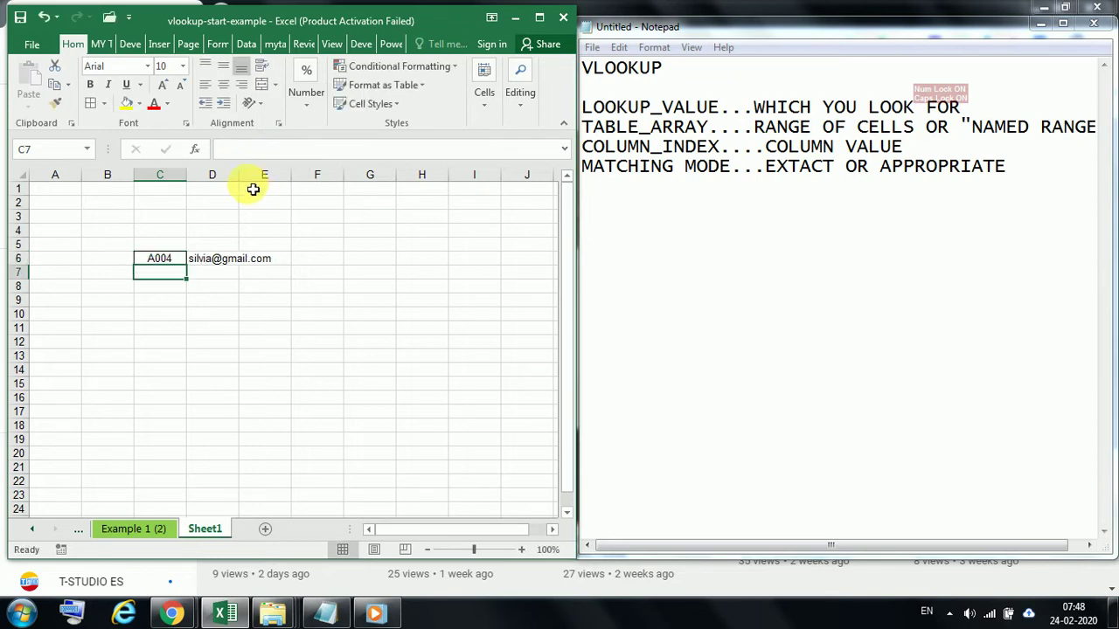
double_click(240, 175)
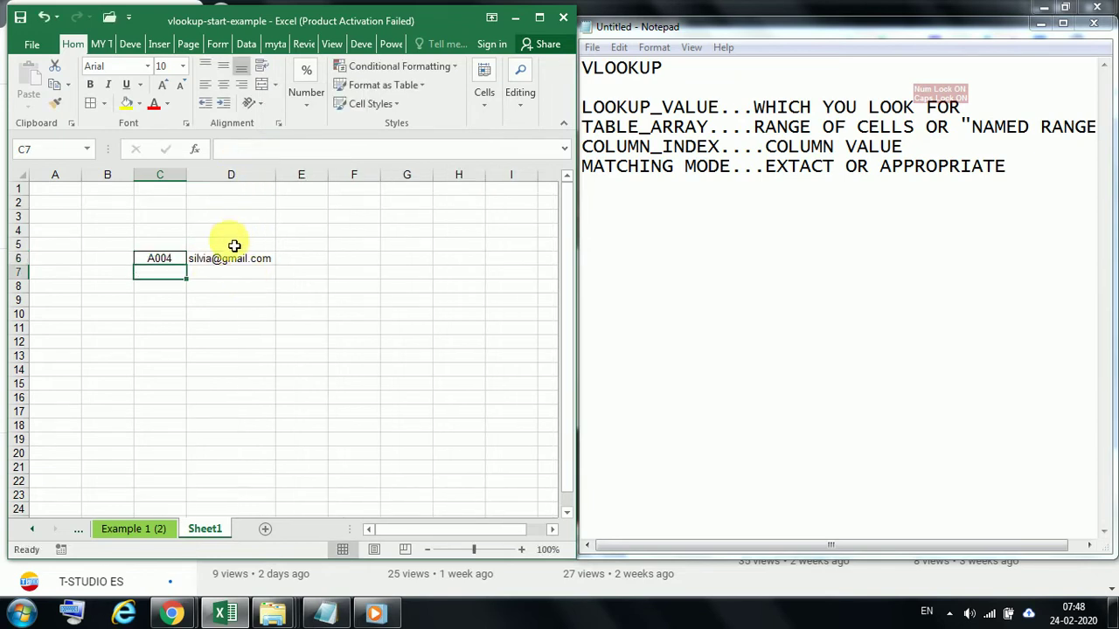
click(215, 261)
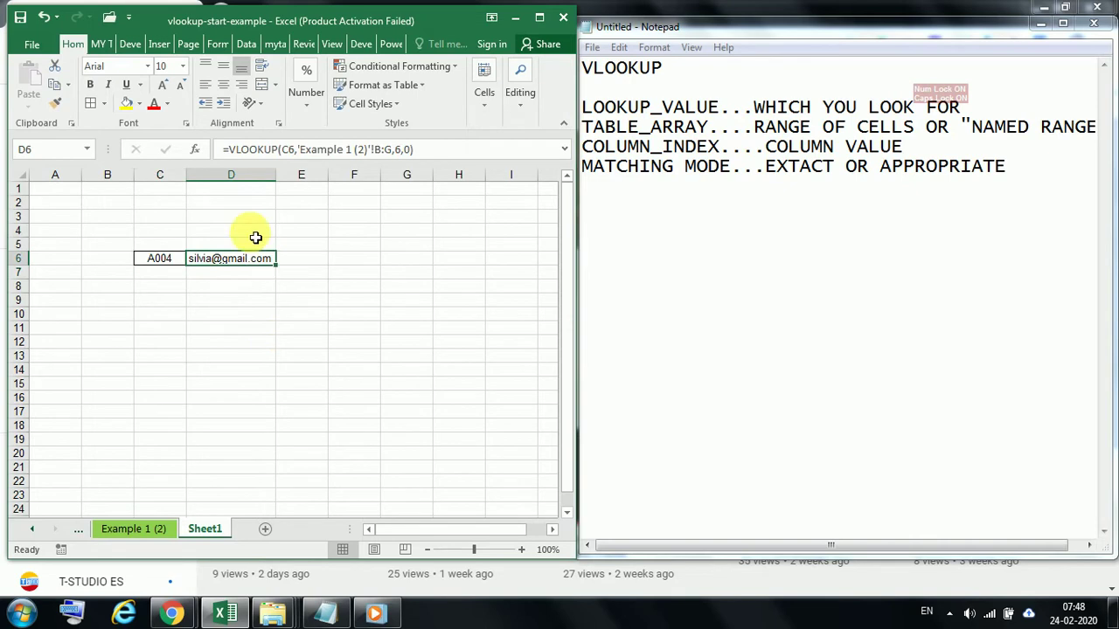
Change the lookup ID in C6 to A005 and compare the returned e-mail with the A005 row in Example 1 (2)
click(169, 260)
click(248, 151)
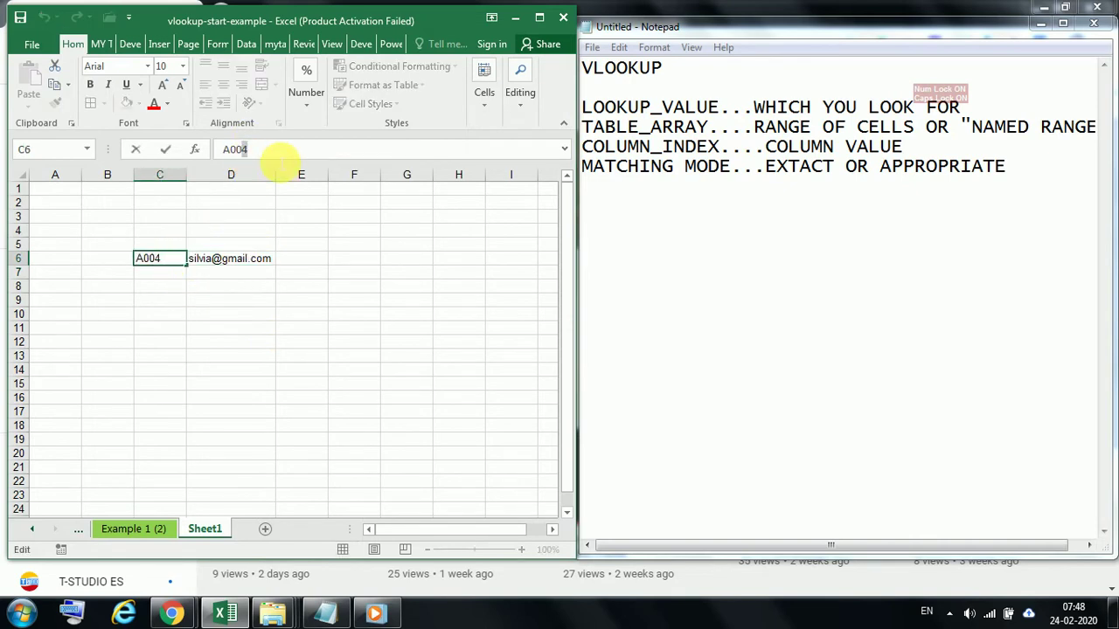
key(BackSpace)
text(5)
key(Return)
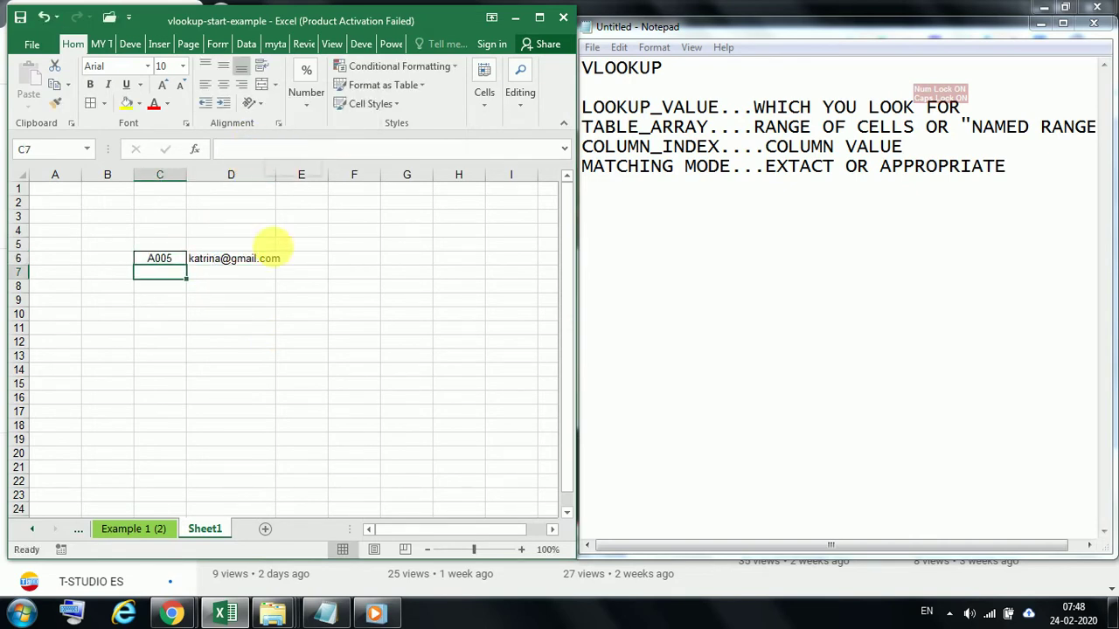
click(163, 260)
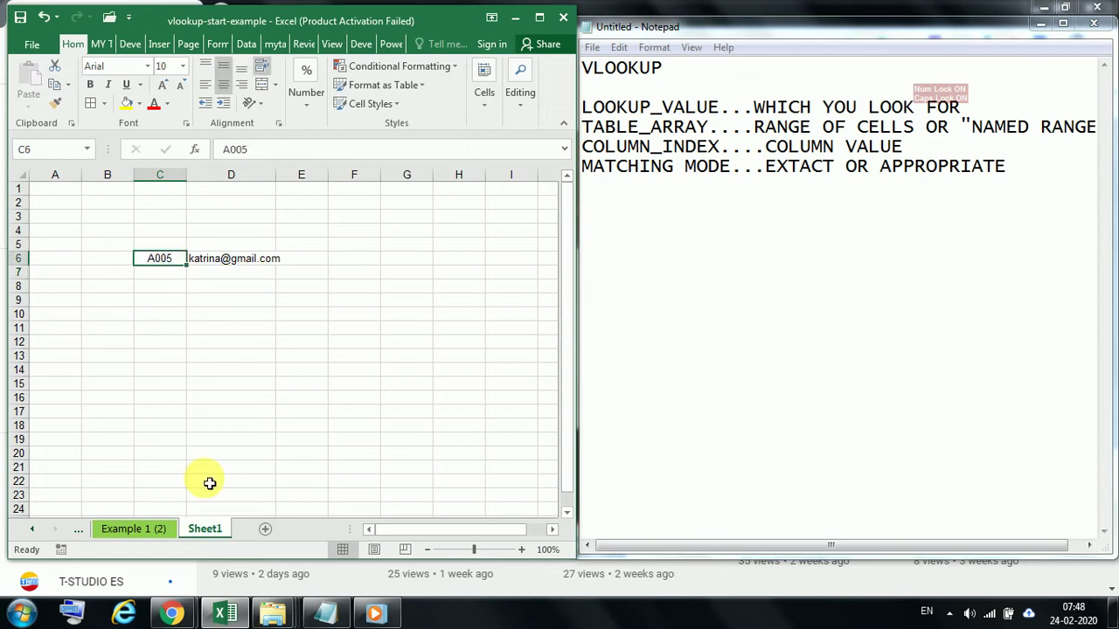
click(140, 531)
drag(116, 278, 491, 288)
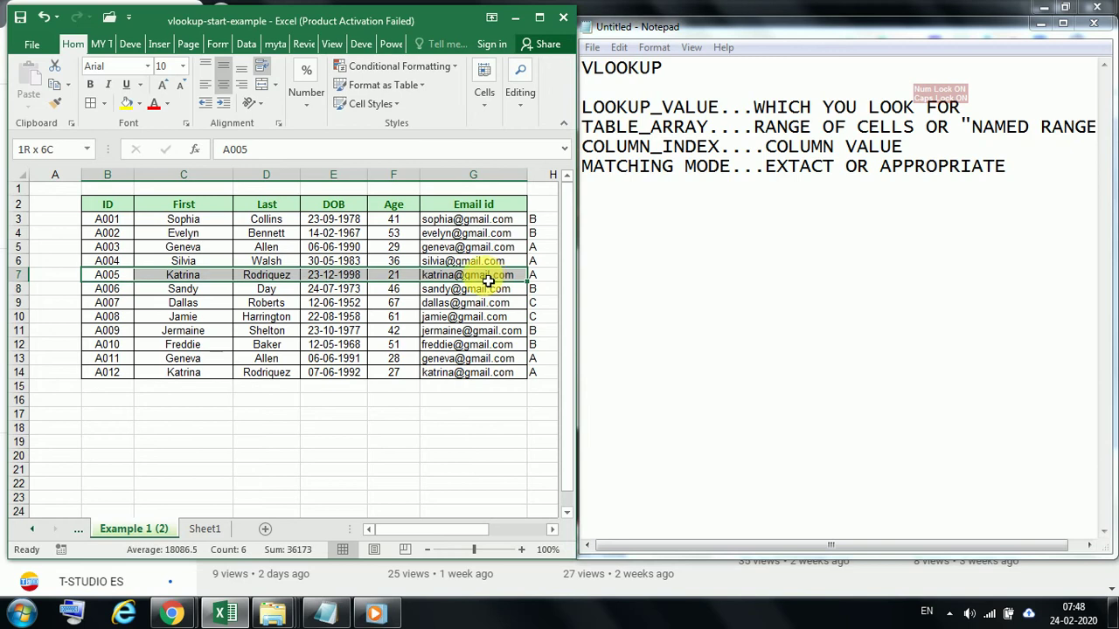
click(208, 528)
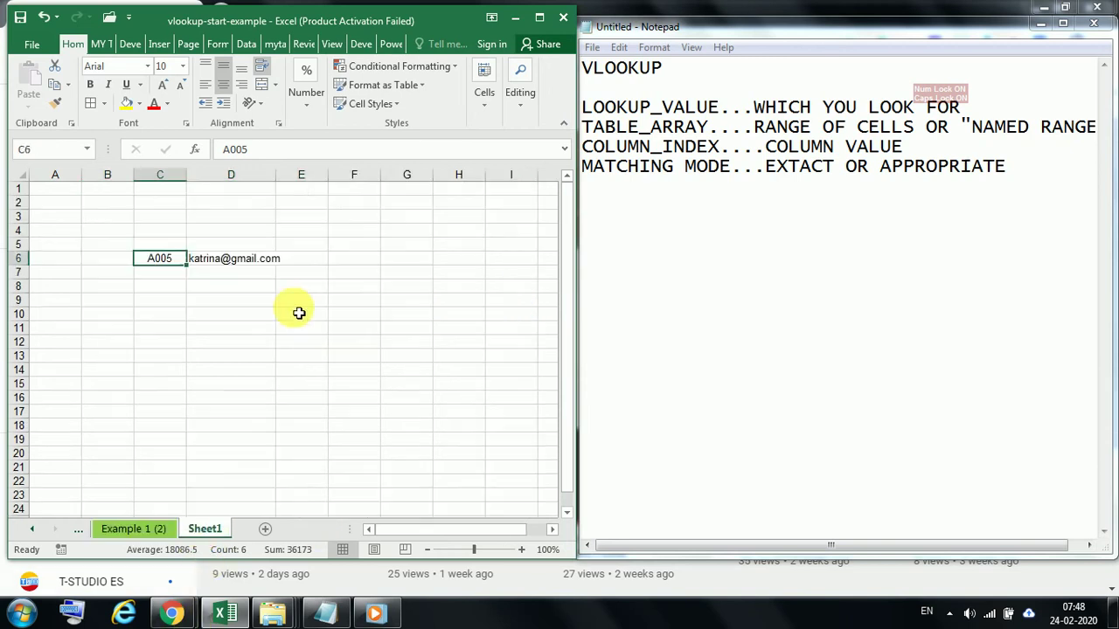
click(203, 263)
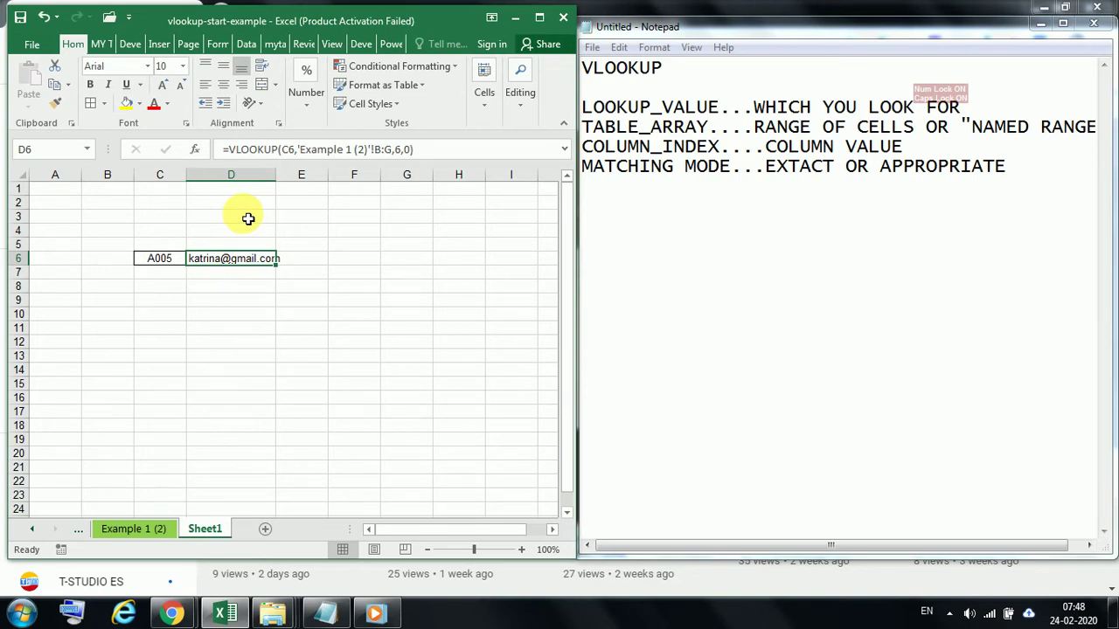
Add the headings ID in C5 and EMAIL ID in D5 of Sheet1, and check the source table in Example 1 (2)
click(165, 244)
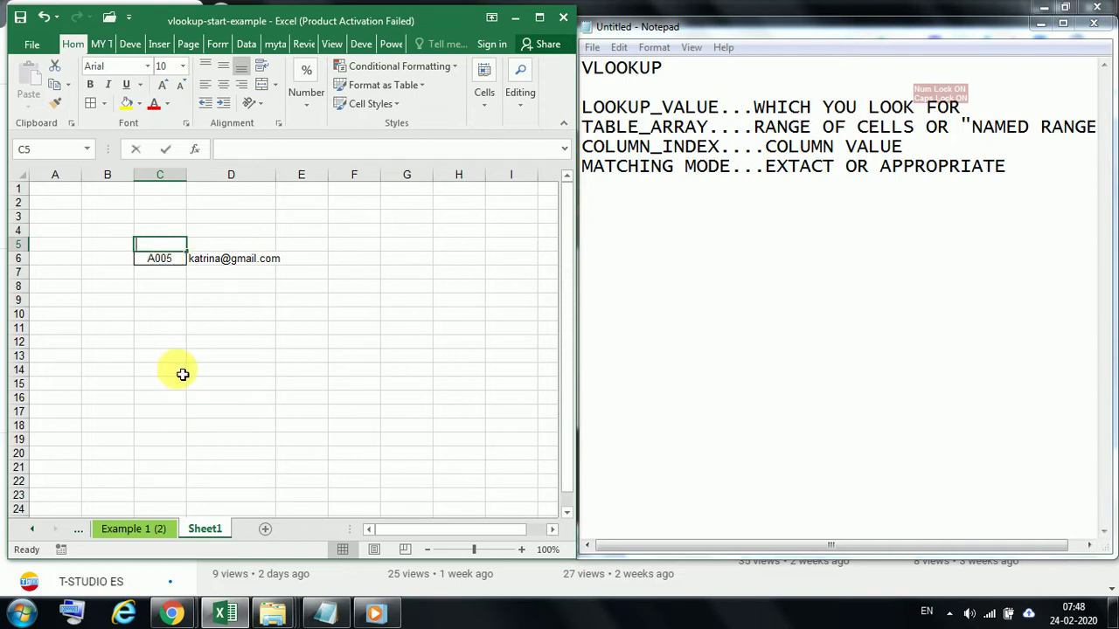
text(ID)
click(236, 244)
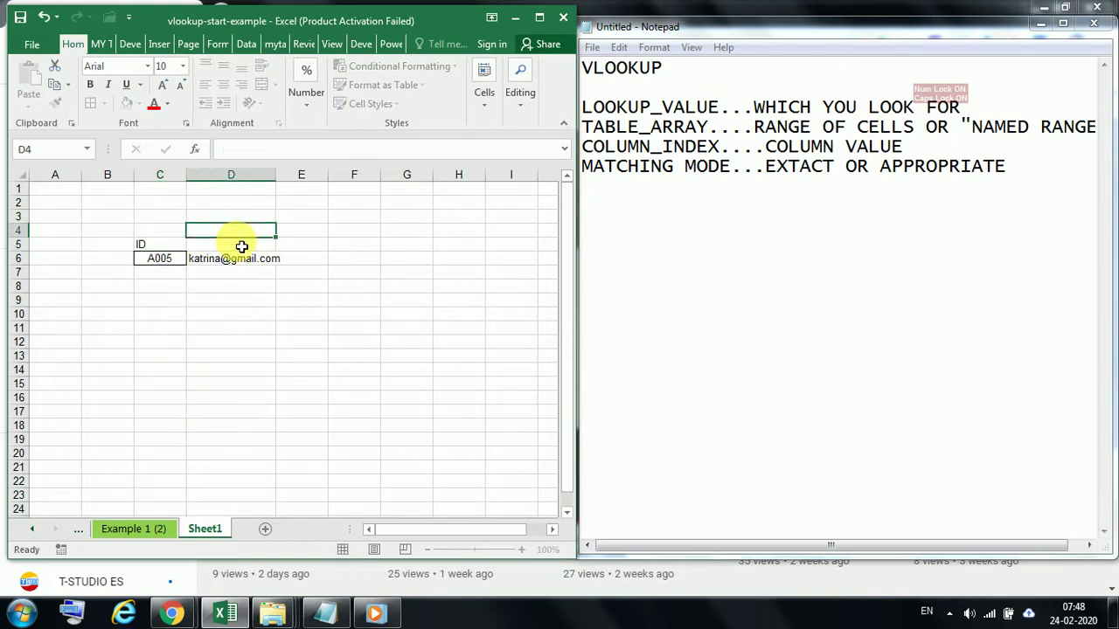
text(NAME)
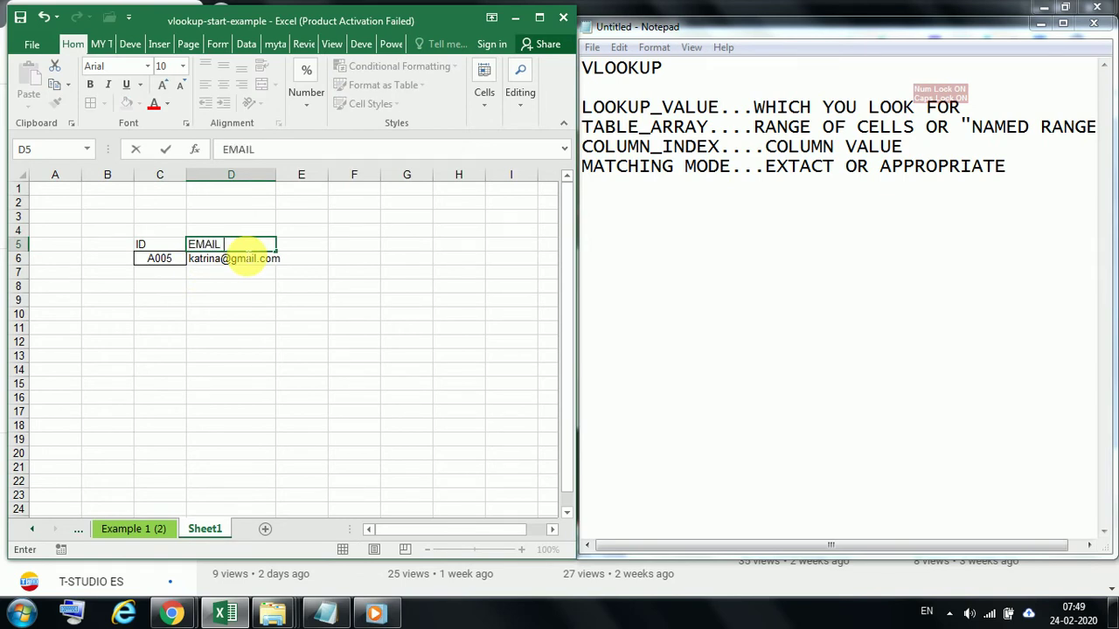
click(234, 331)
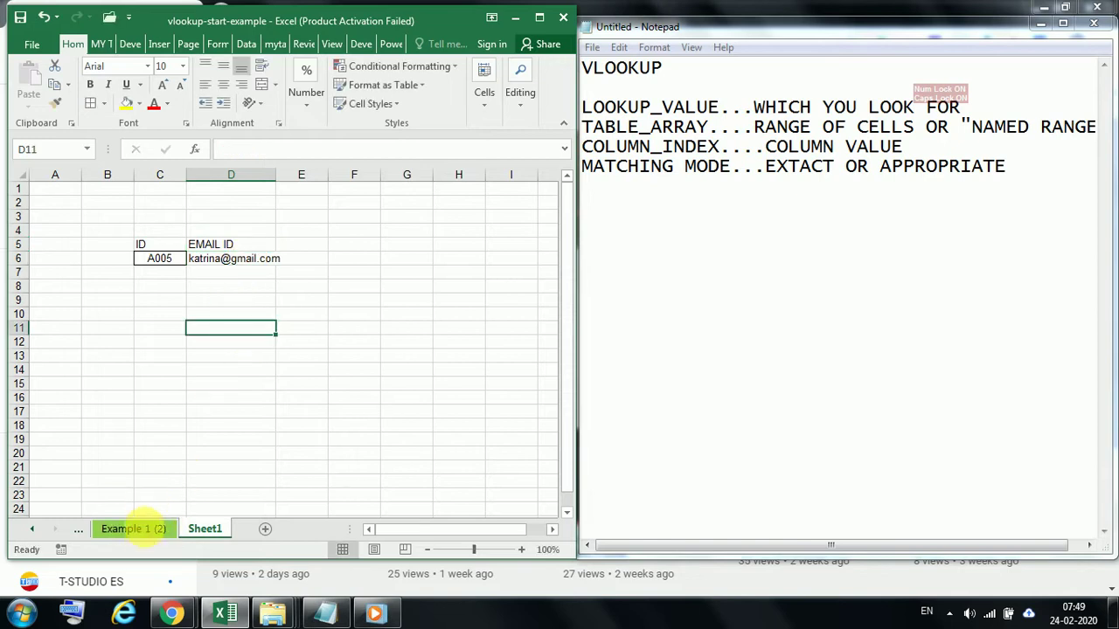
click(140, 528)
click(203, 529)
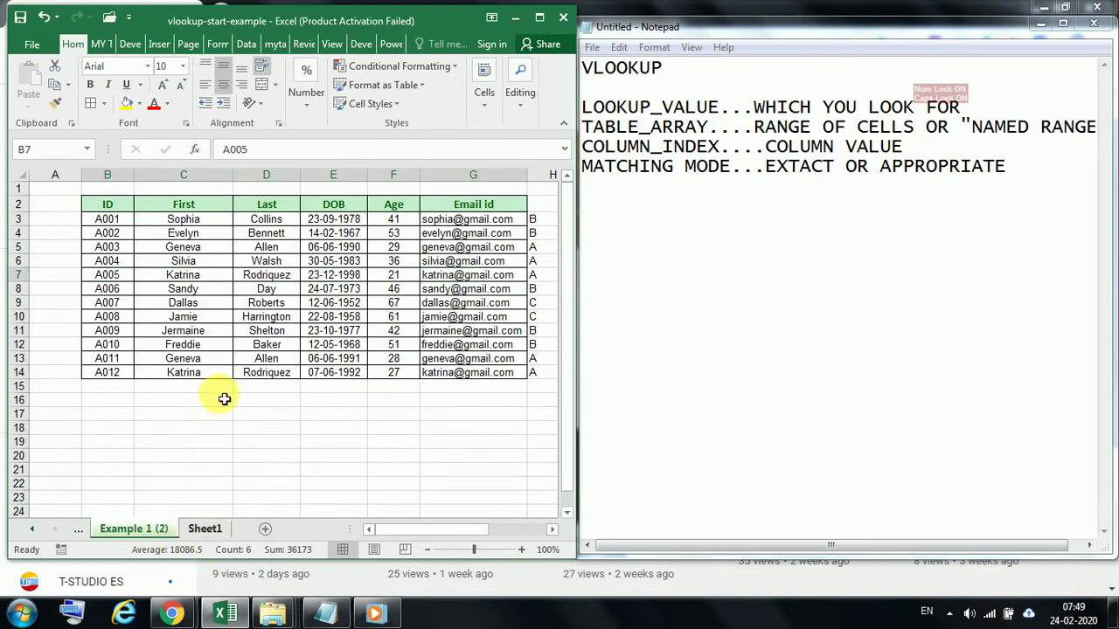
Apply borders and centre alignment to C5:D6 in Sheet1, and widen column D to fit the e-mail address
drag(171, 249, 250, 257)
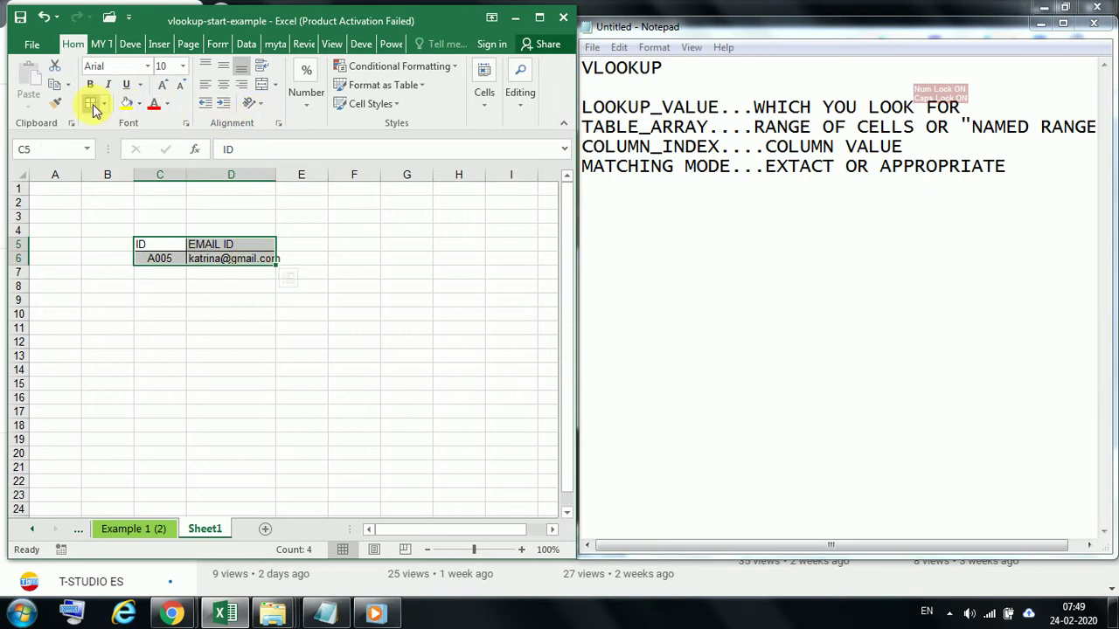
click(227, 87)
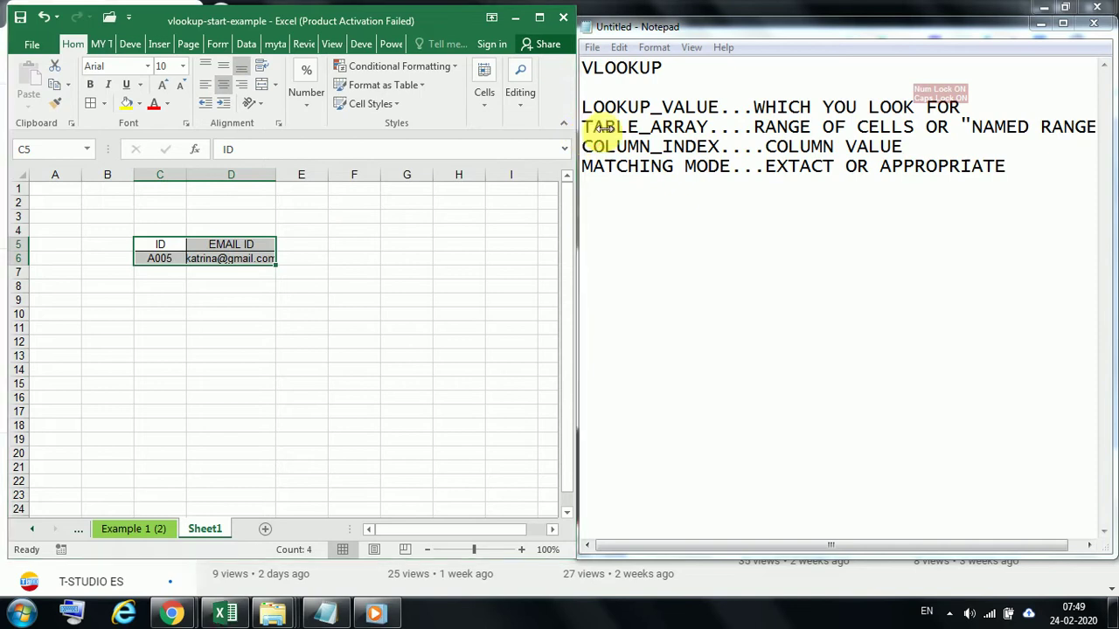
drag(603, 128, 694, 140)
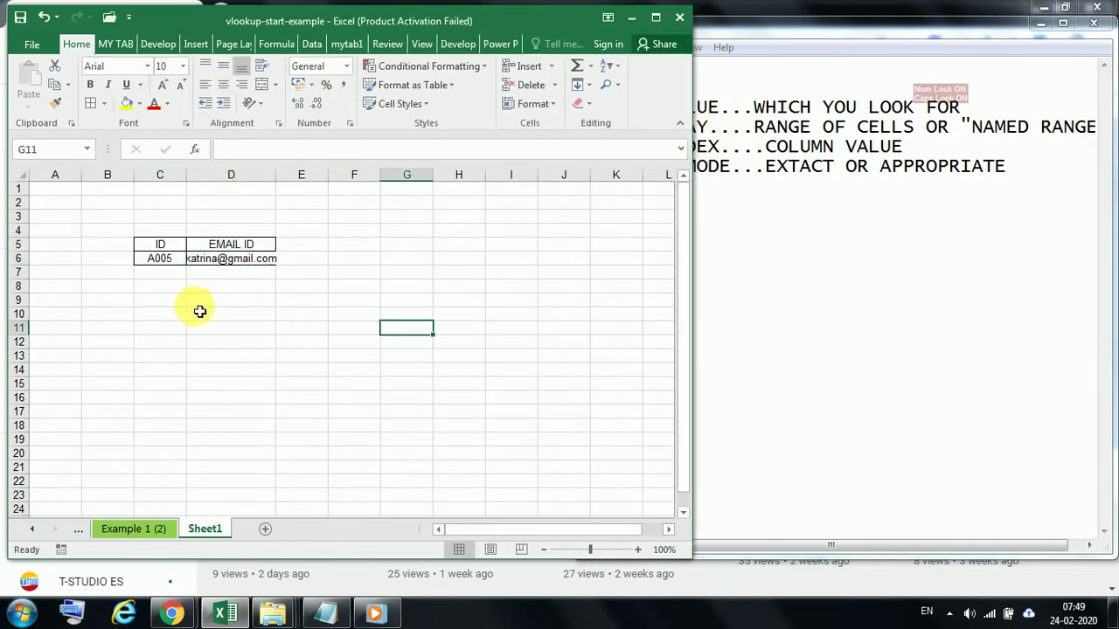
drag(282, 176, 284, 178)
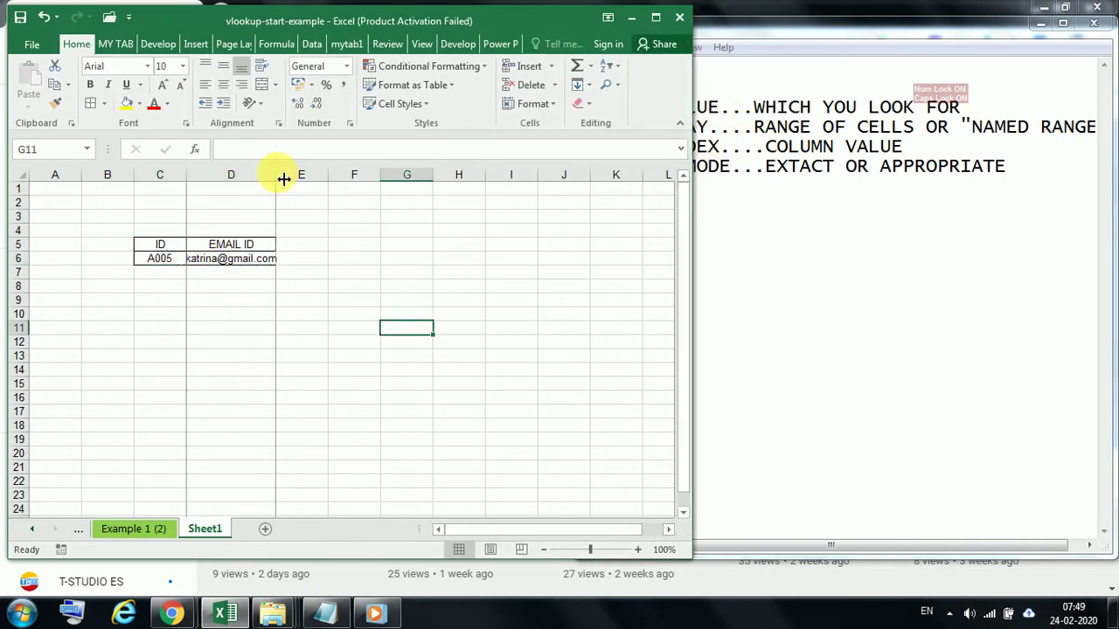
drag(162, 261, 210, 358)
click(232, 330)
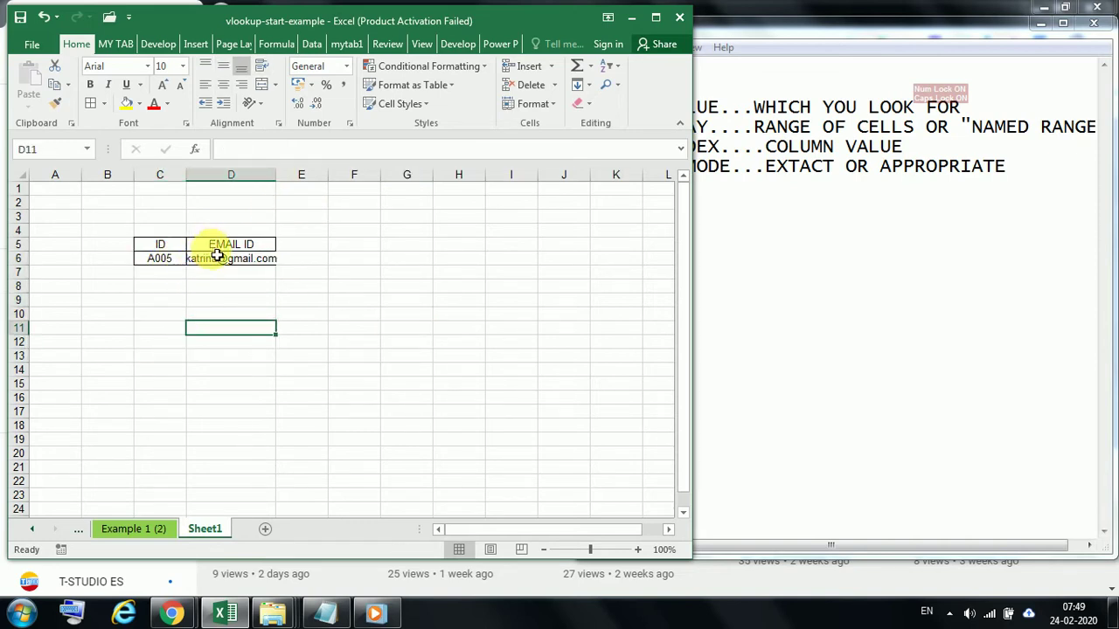
drag(292, 183, 307, 181)
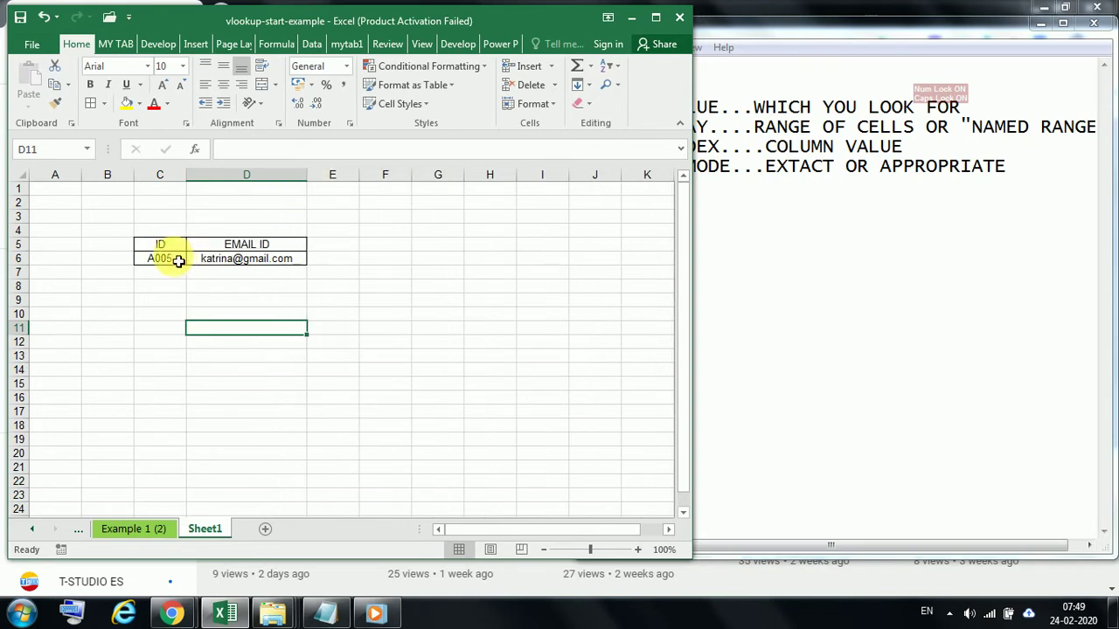
Compare the A005 lookup block in Sheet1 with the A005 row in Example 1 (2), keeping the Notepad notes in view
click(175, 260)
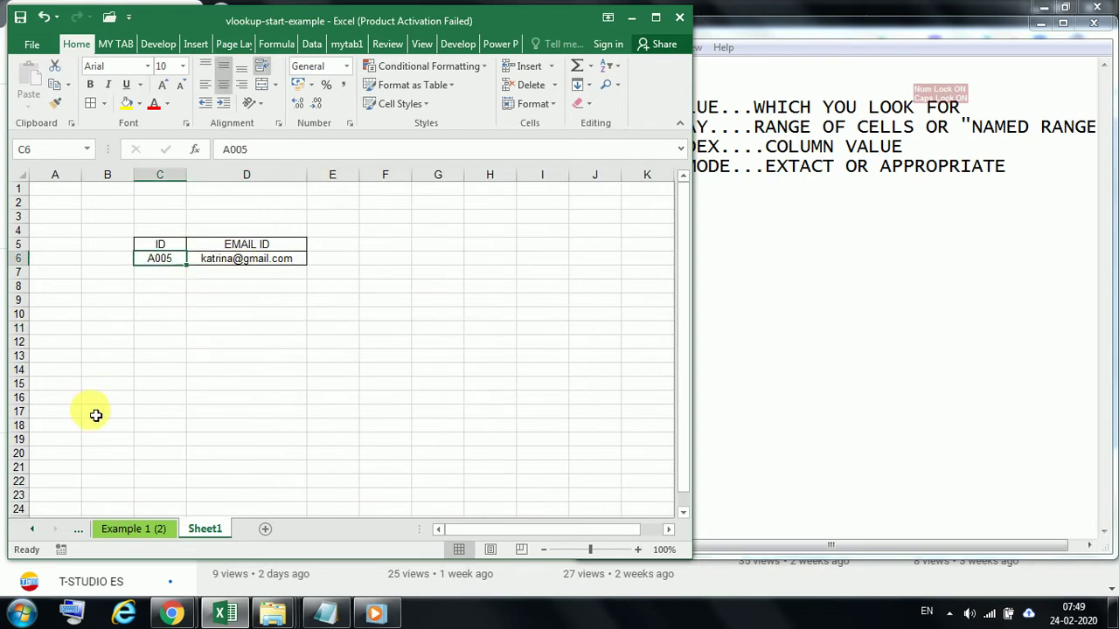
click(133, 530)
click(203, 529)
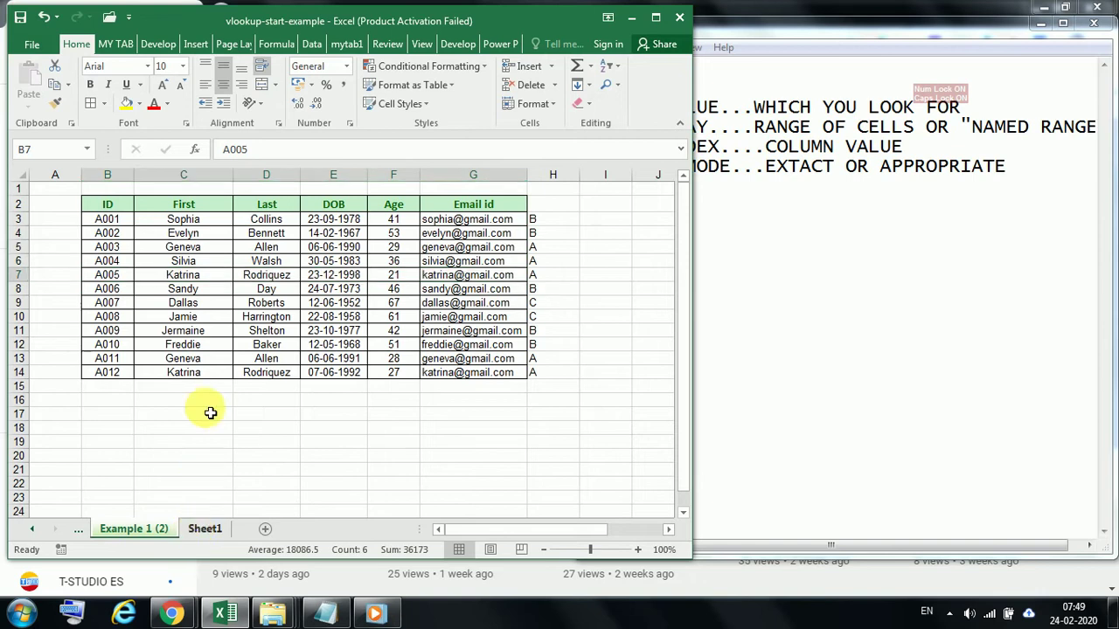
click(164, 529)
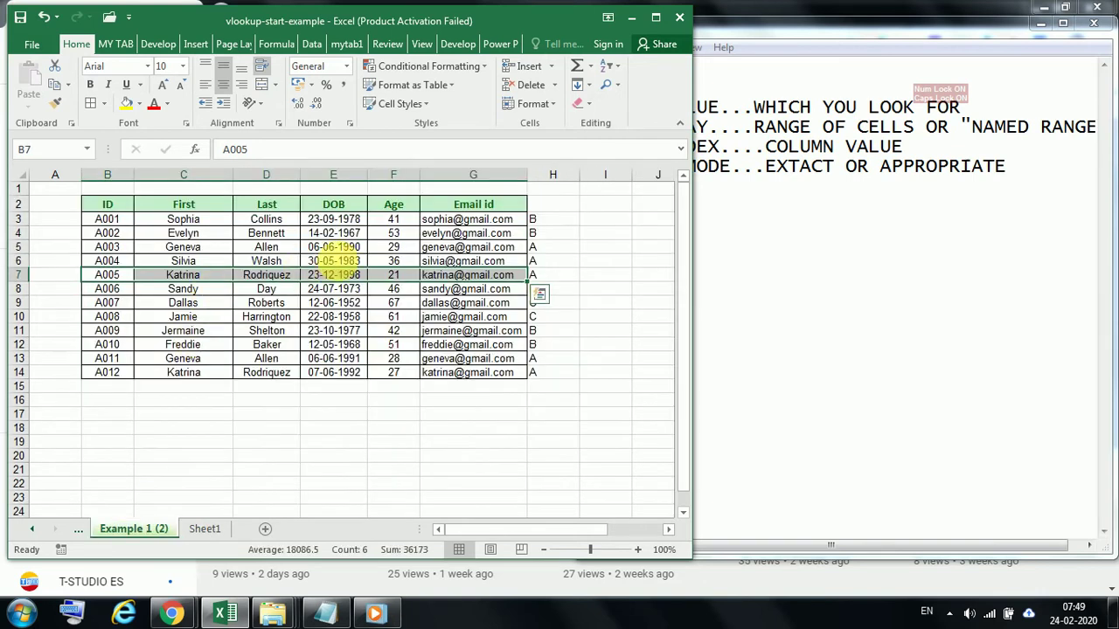
click(206, 528)
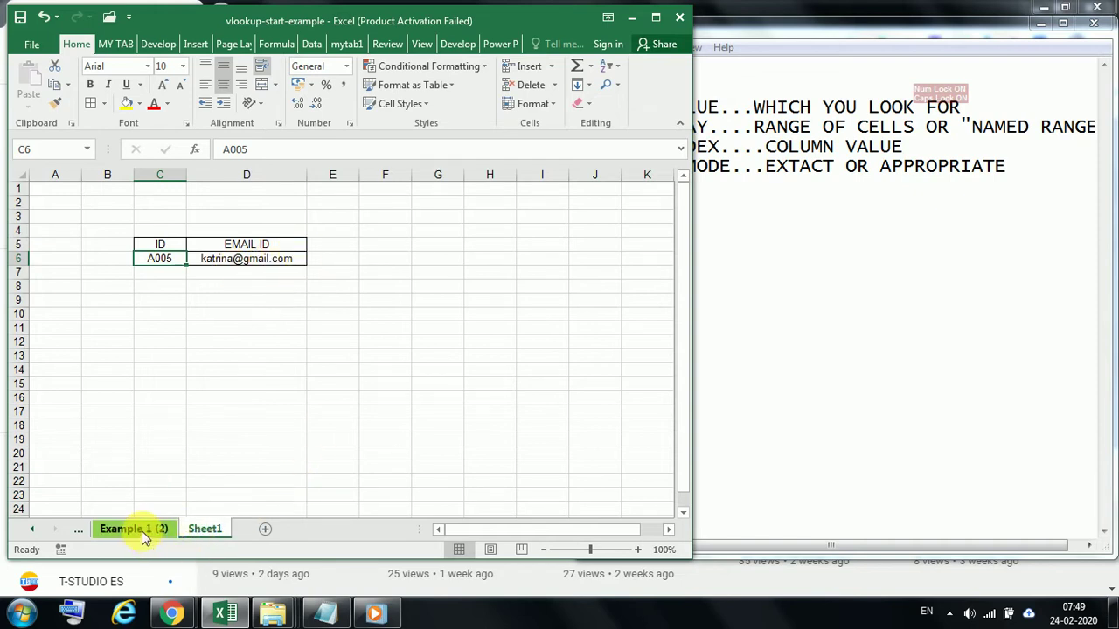
drag(162, 245, 265, 265)
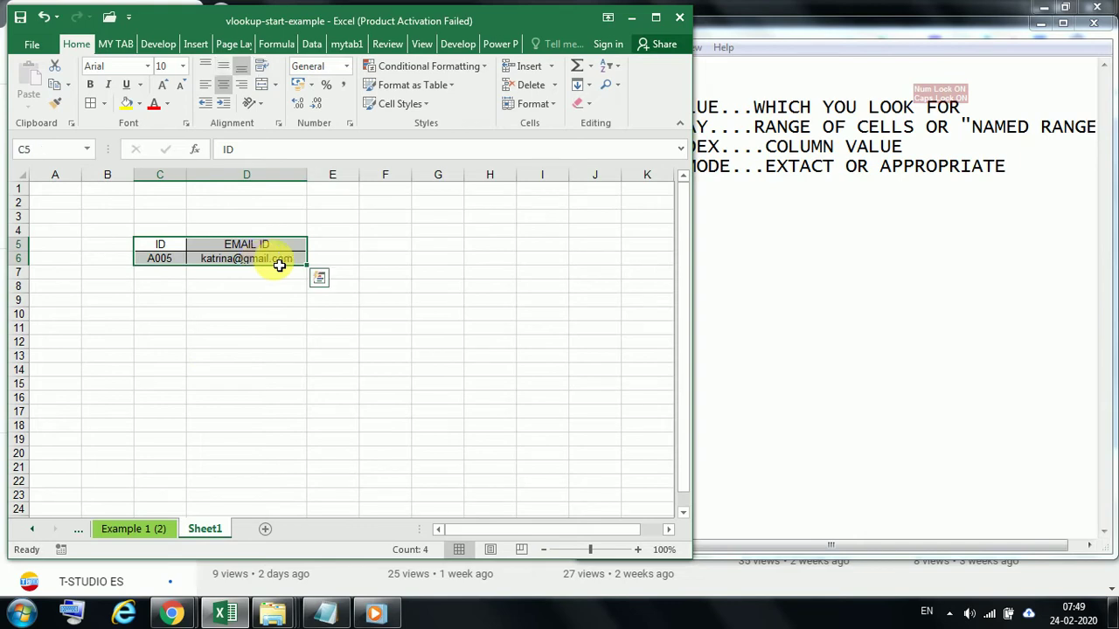
drag(700, 292, 576, 303)
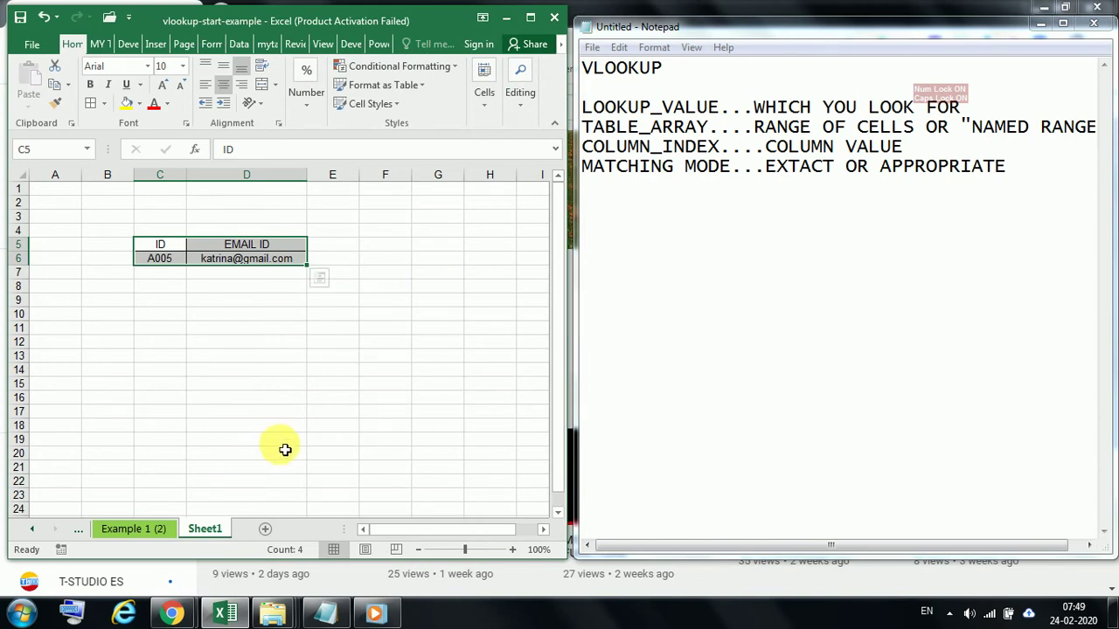
Examine how the ID column relates to the First column in the Example 1 (2) table
click(147, 531)
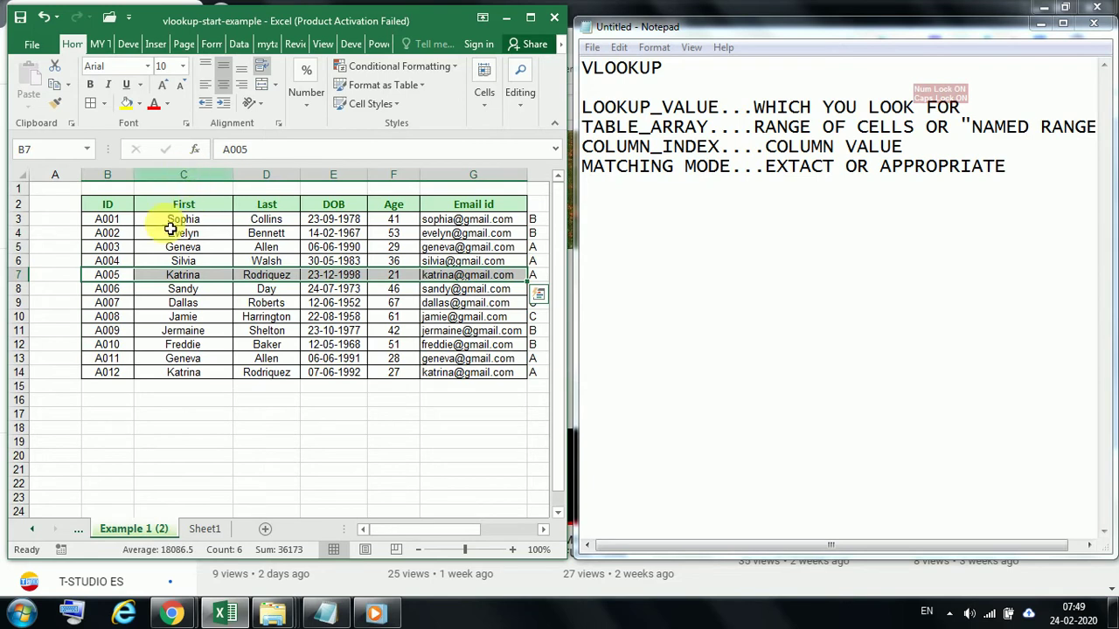
click(127, 277)
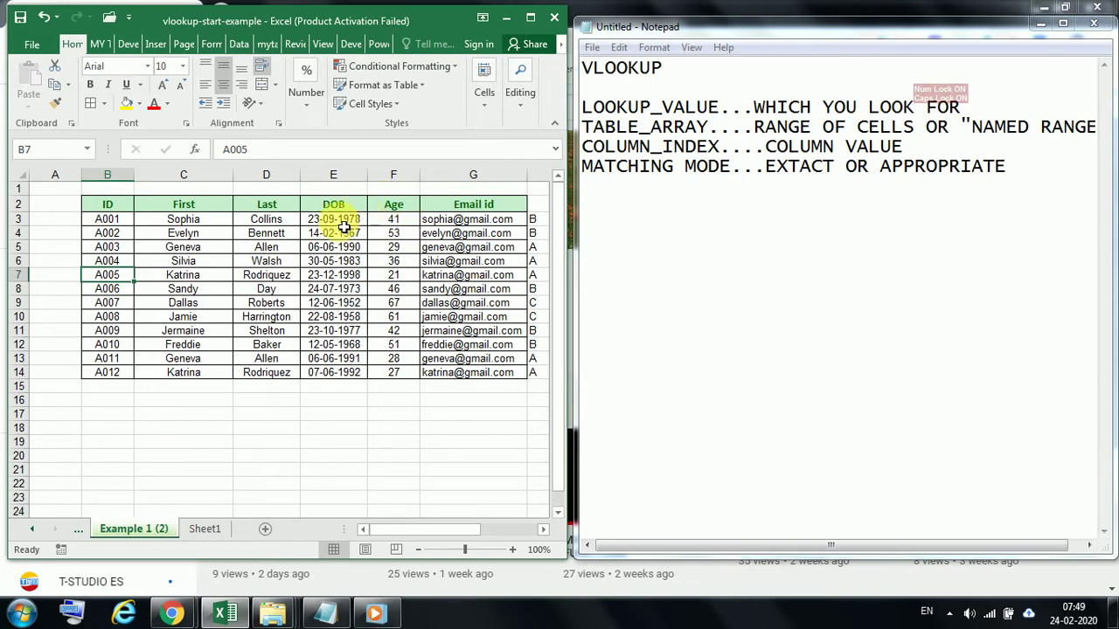
click(229, 224)
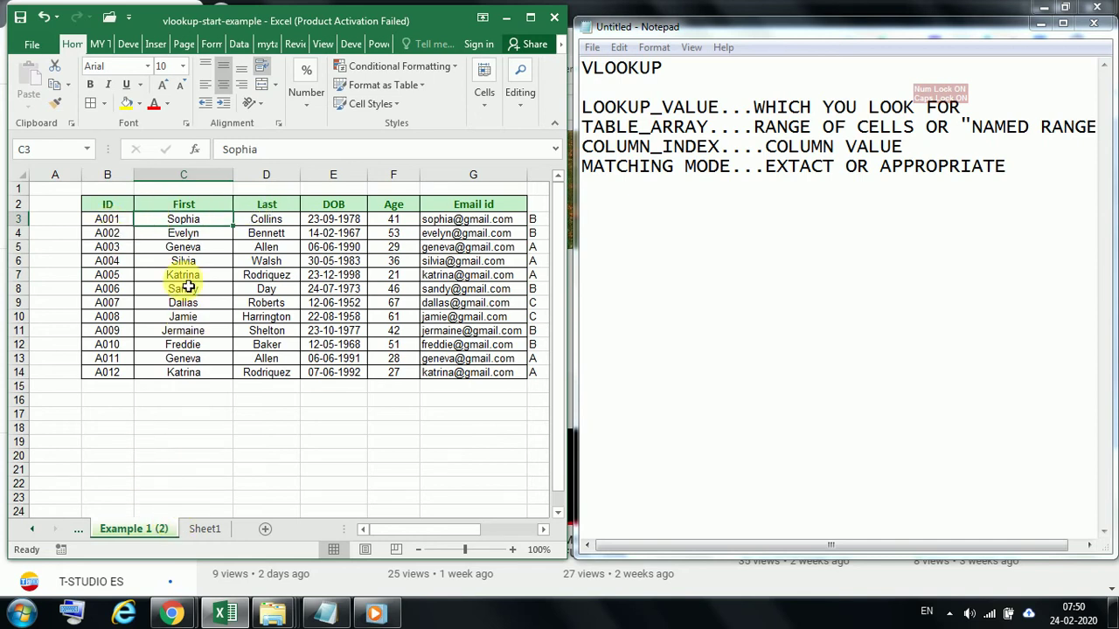
click(203, 529)
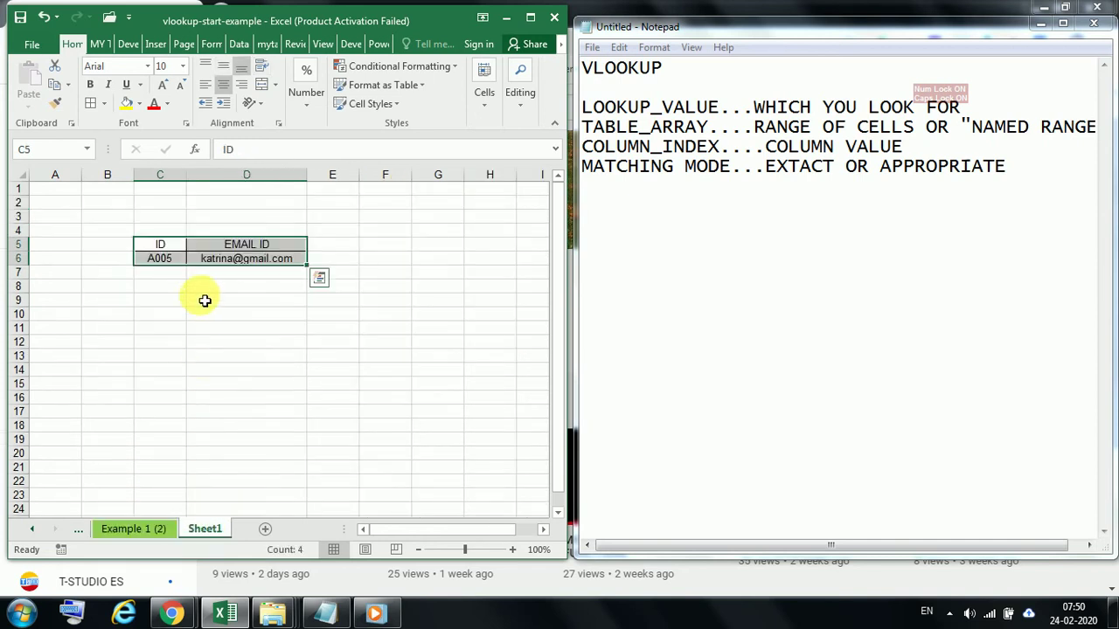
Enter the heading FIRST NAME' in C11 of Sheet1, based on the First column of Example 1 (2), and auto-fit column C
click(166, 325)
click(155, 531)
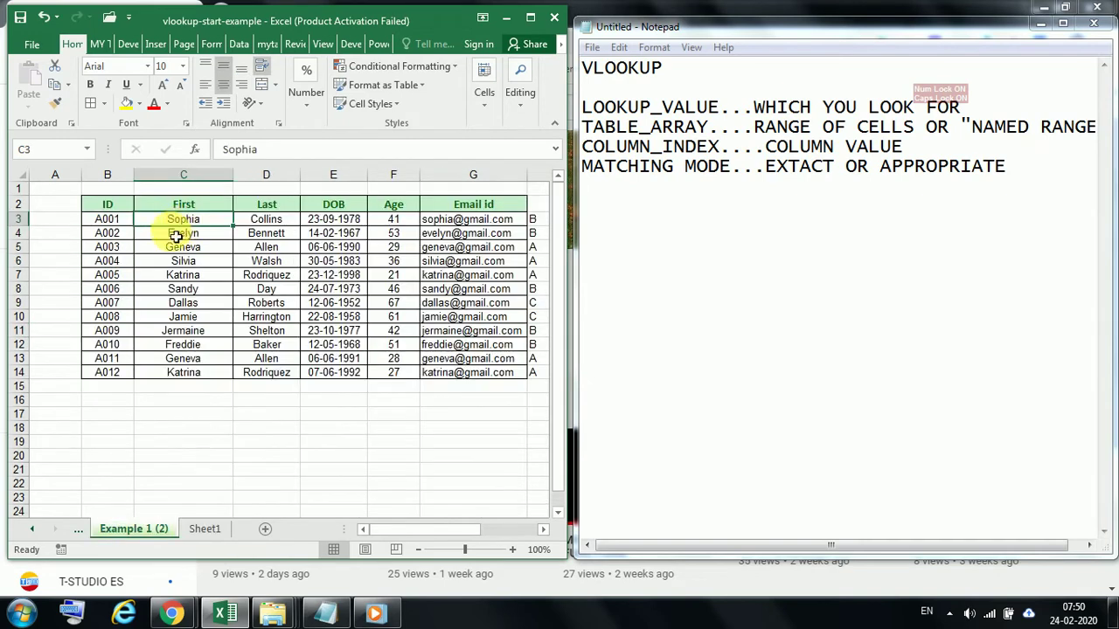
drag(179, 212, 211, 223)
click(203, 528)
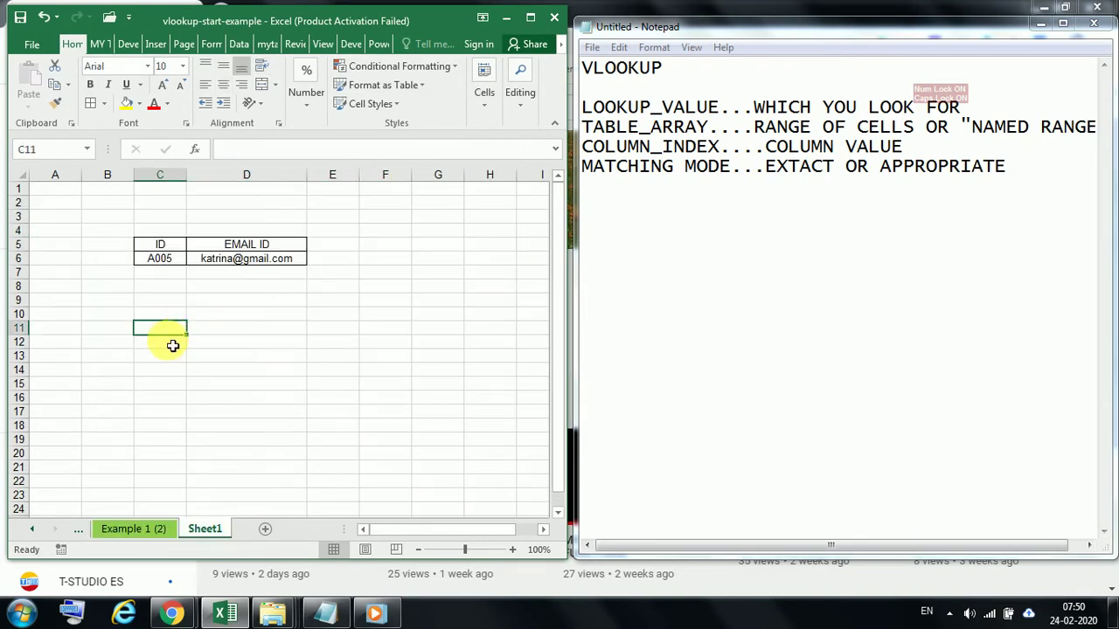
text(Fi)
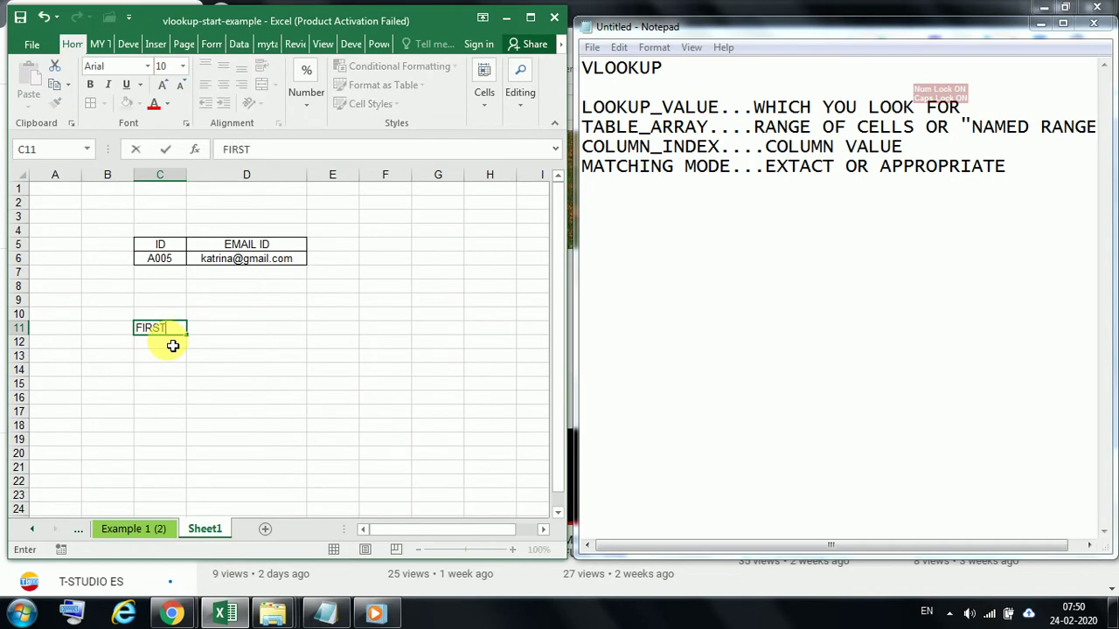
text(RST NAME')
key(Return)
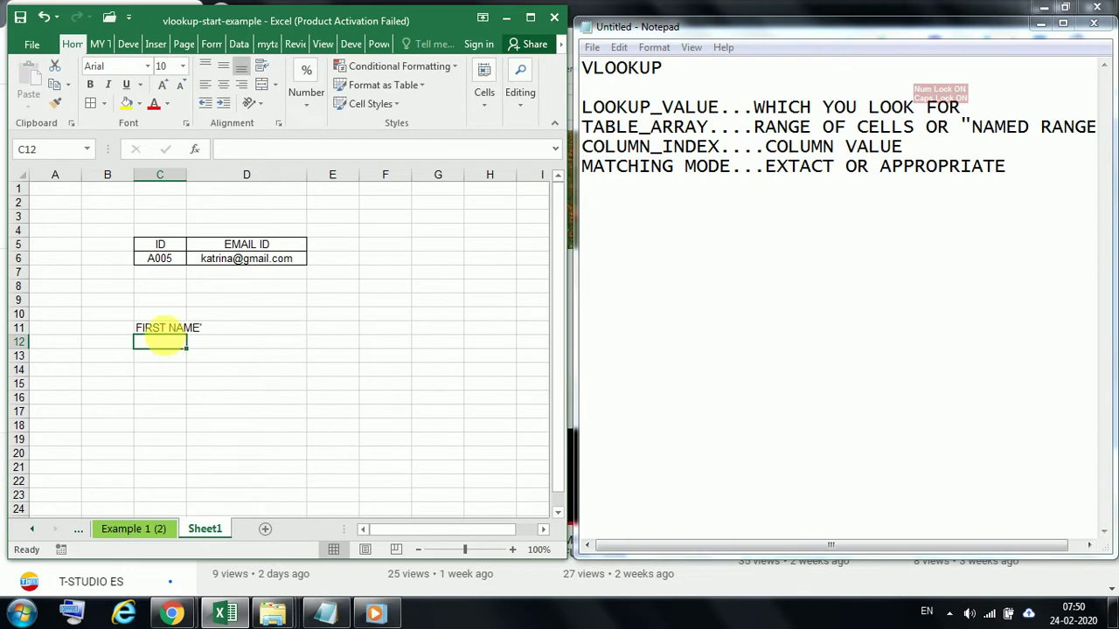
click(162, 329)
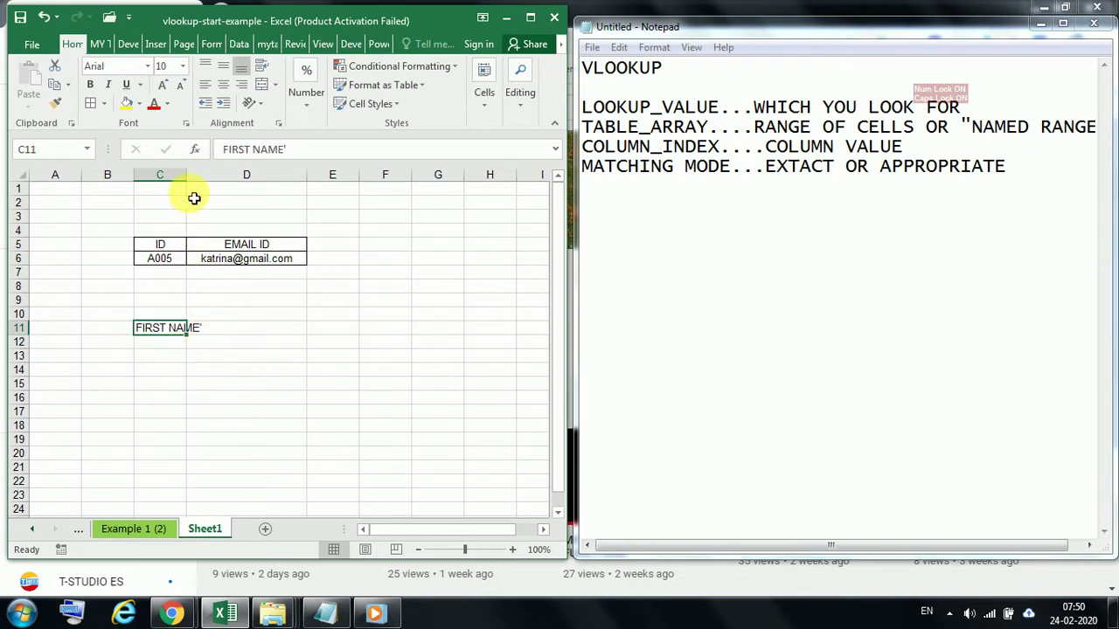
double_click(192, 181)
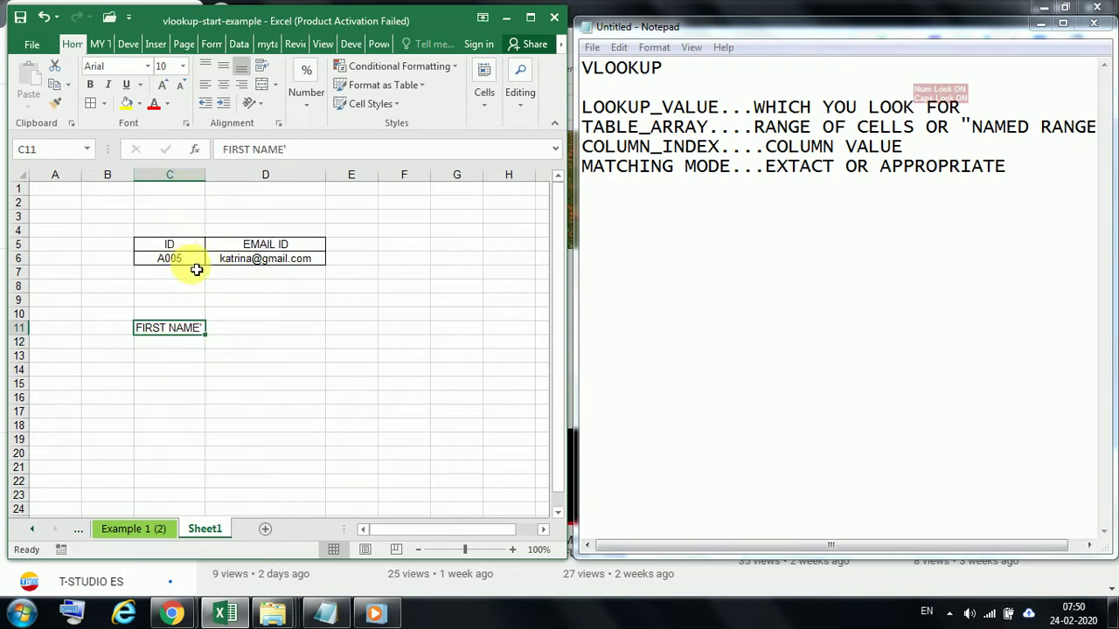
Enter the heading ID in D11 of Sheet1
click(253, 330)
text(I)
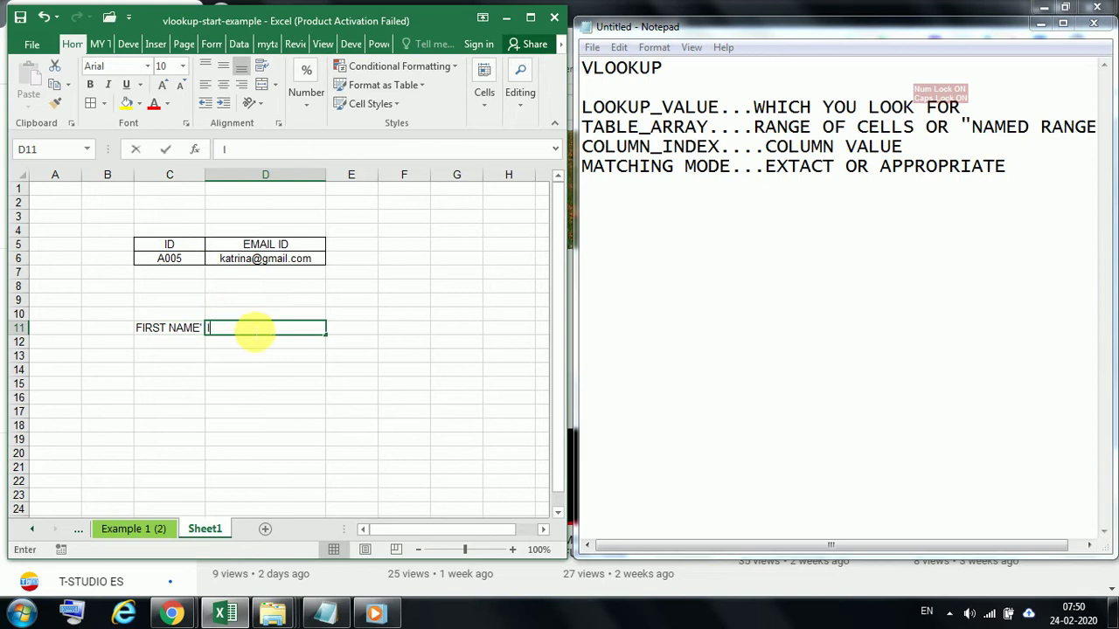
text(D)
key(Return)
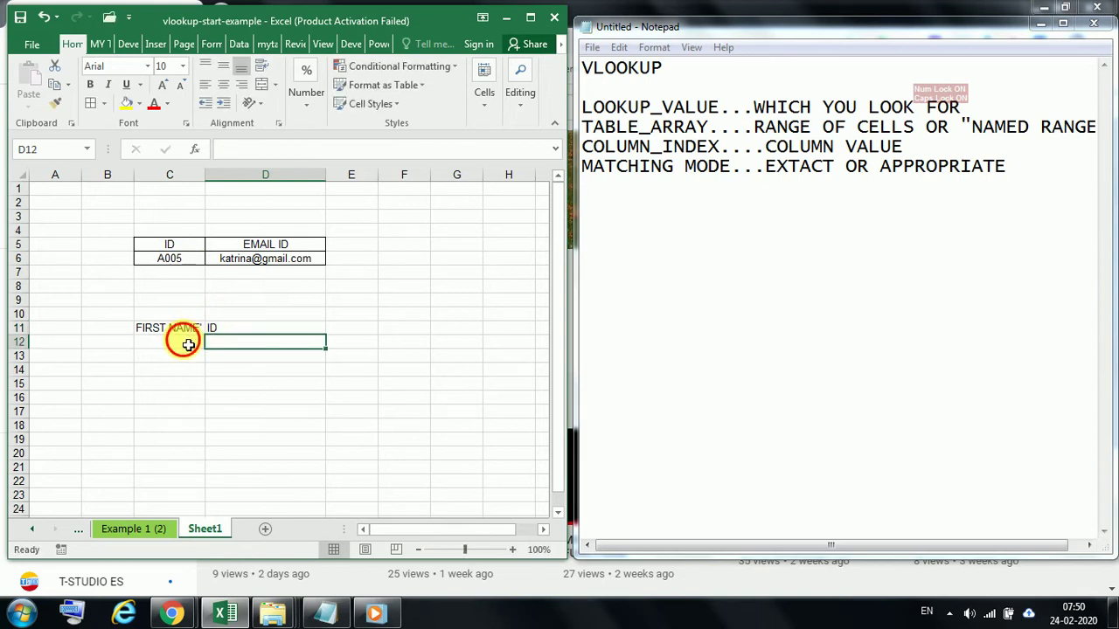
Copy the first name from C3 of Example 1 (2) into C12 of Sheet1 as the lookup value
click(188, 345)
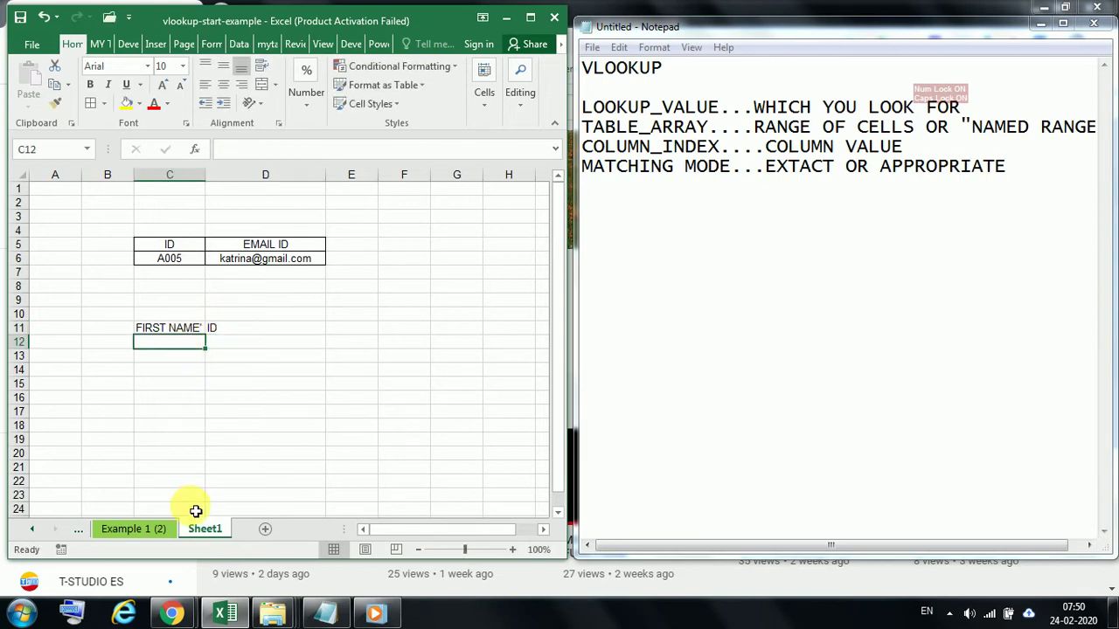
click(133, 528)
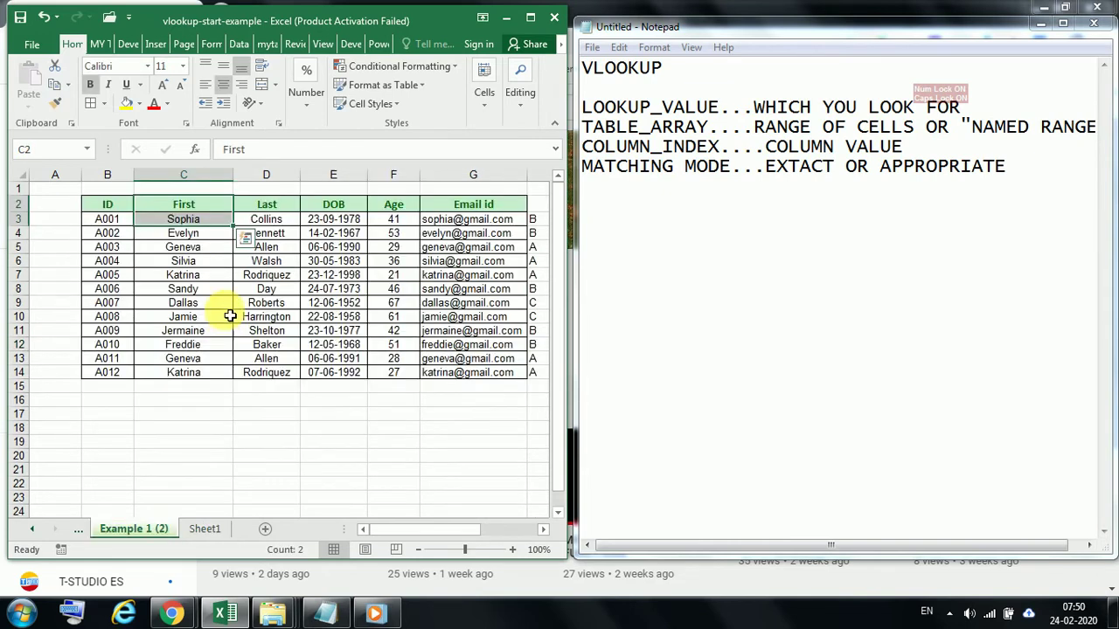
click(199, 221)
drag(277, 154, 173, 154)
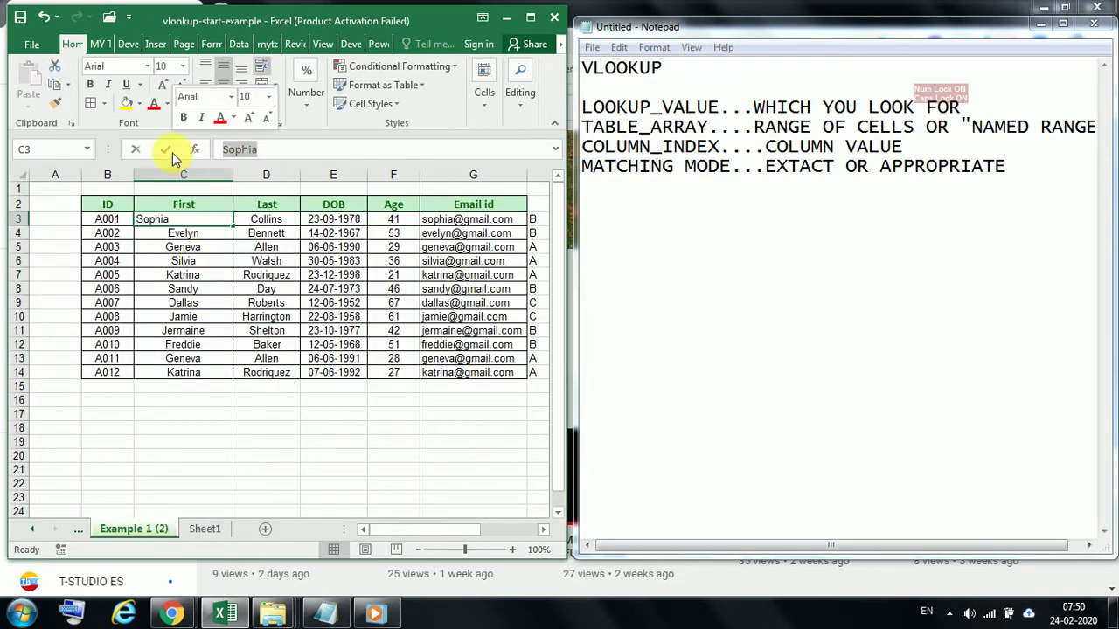
key(ctrl+c)
key(Escape)
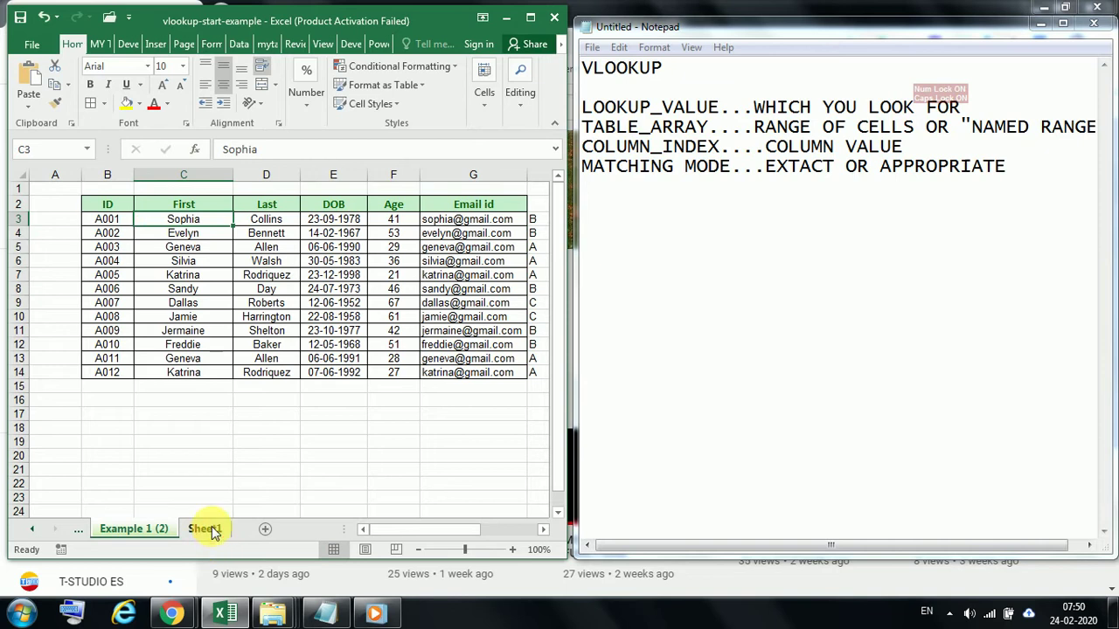
click(210, 530)
key(ctrl+v)
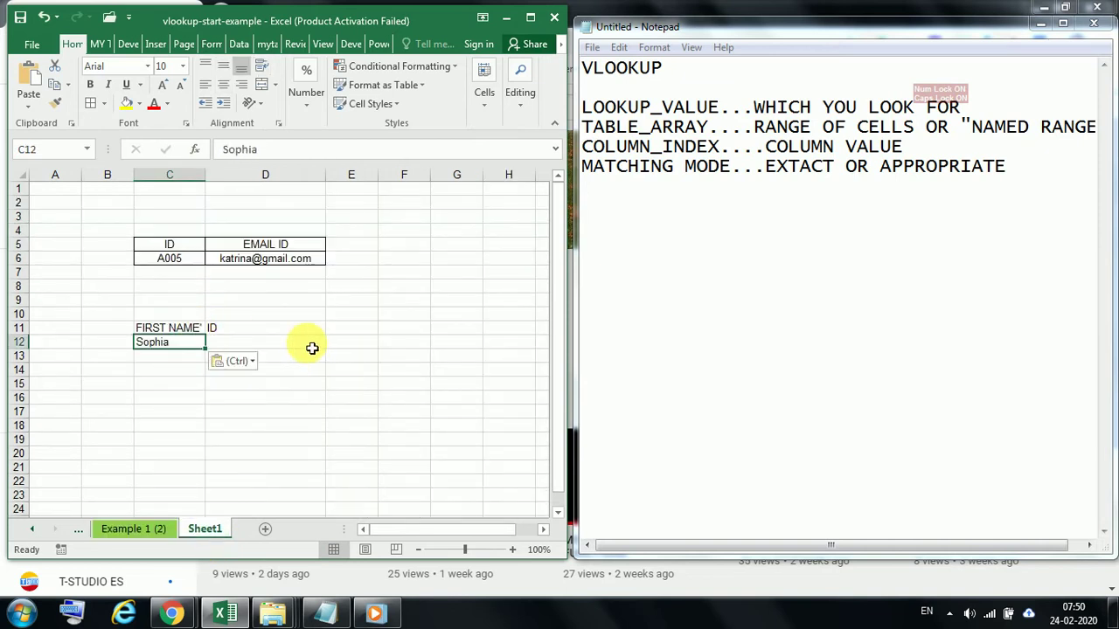
Try to build a VLOOKUP in D12 with lookup value C12 and columns B:G of Example 1 (2), then return to that table
click(255, 342)
text(=)
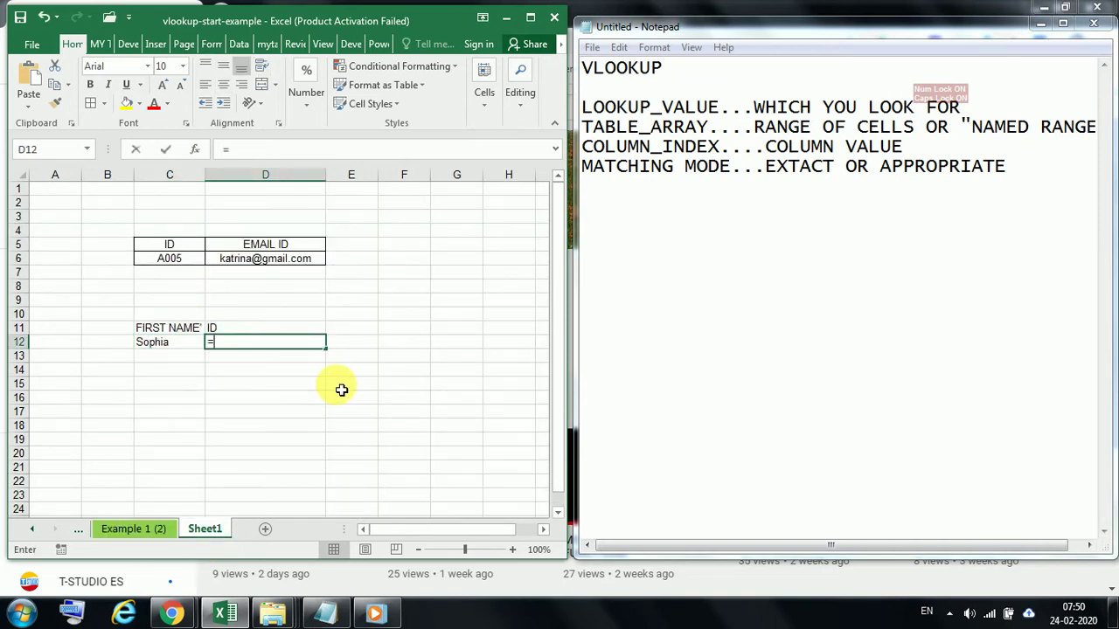
text(VL)
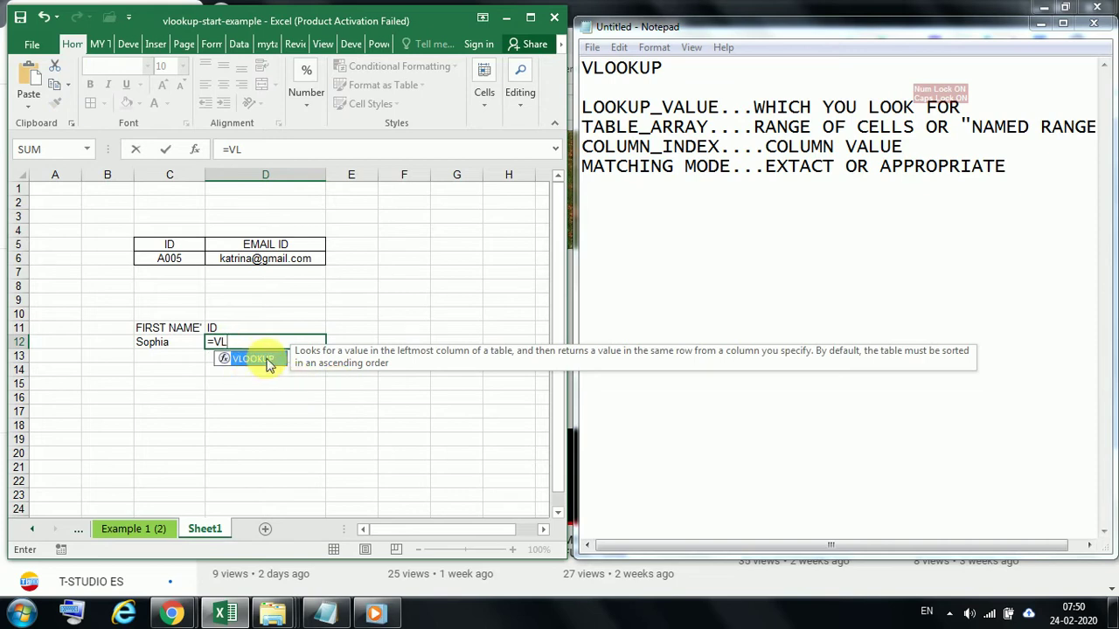
double_click(269, 366)
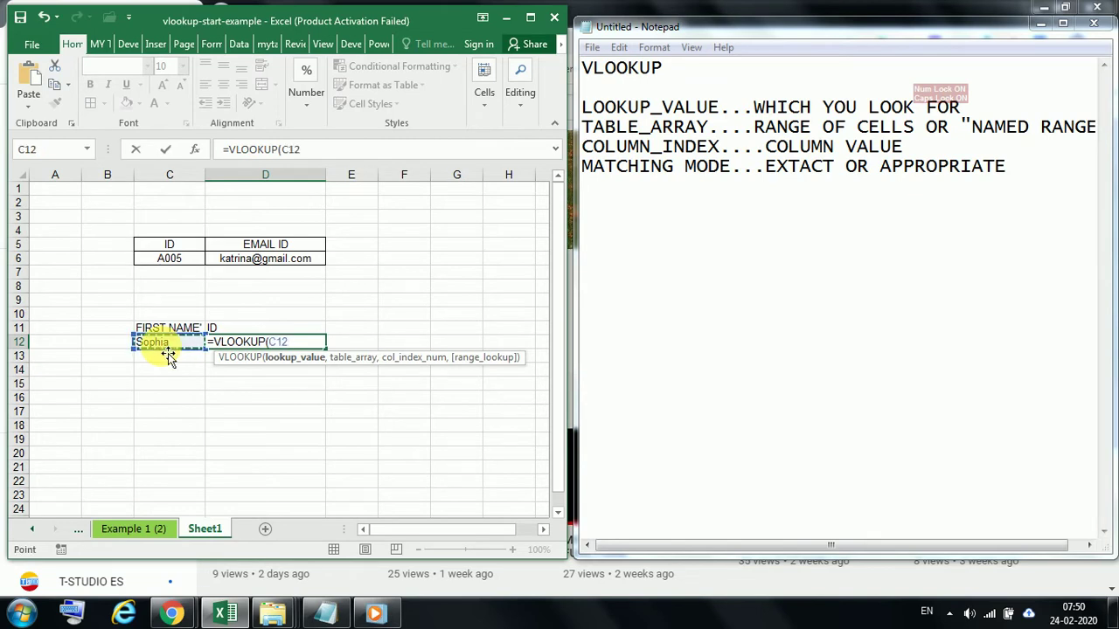
text(,)
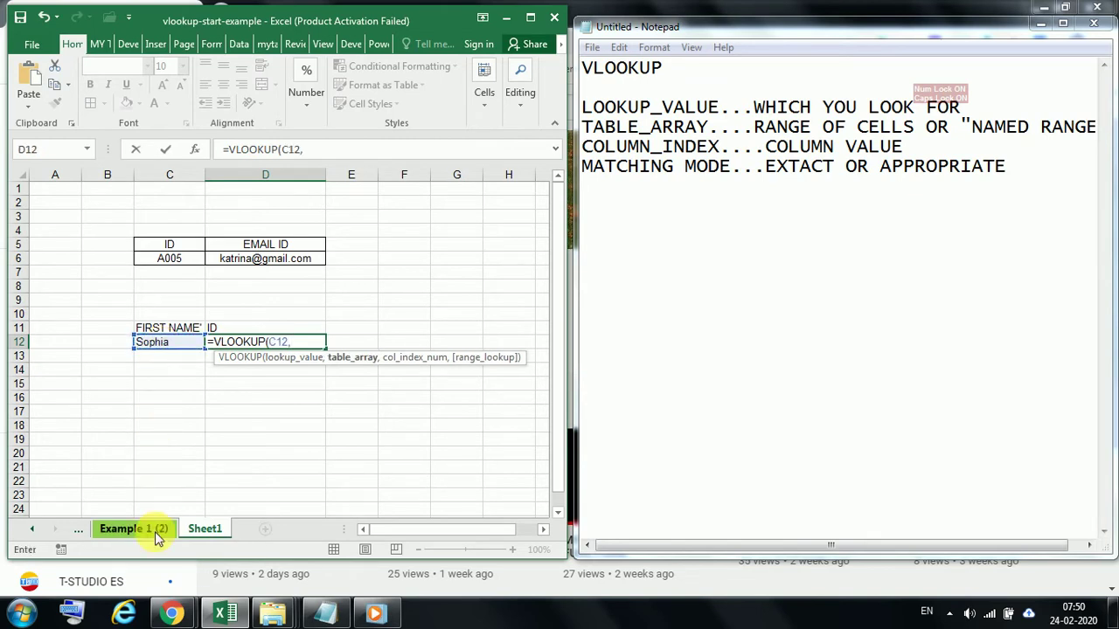
click(153, 530)
drag(129, 186, 503, 175)
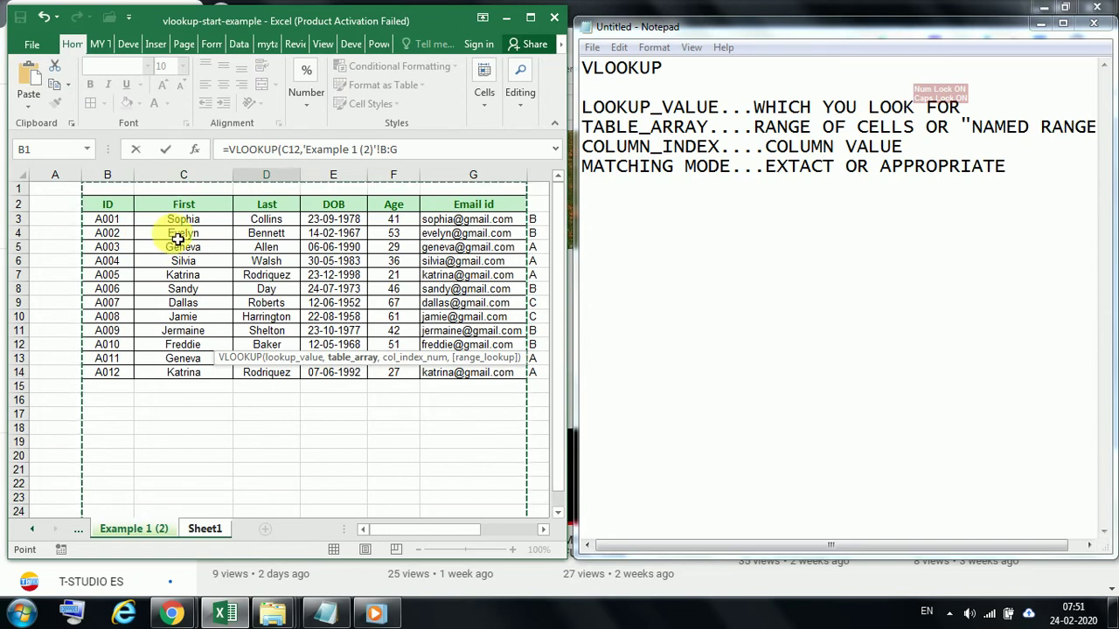
key(Escape)
click(153, 528)
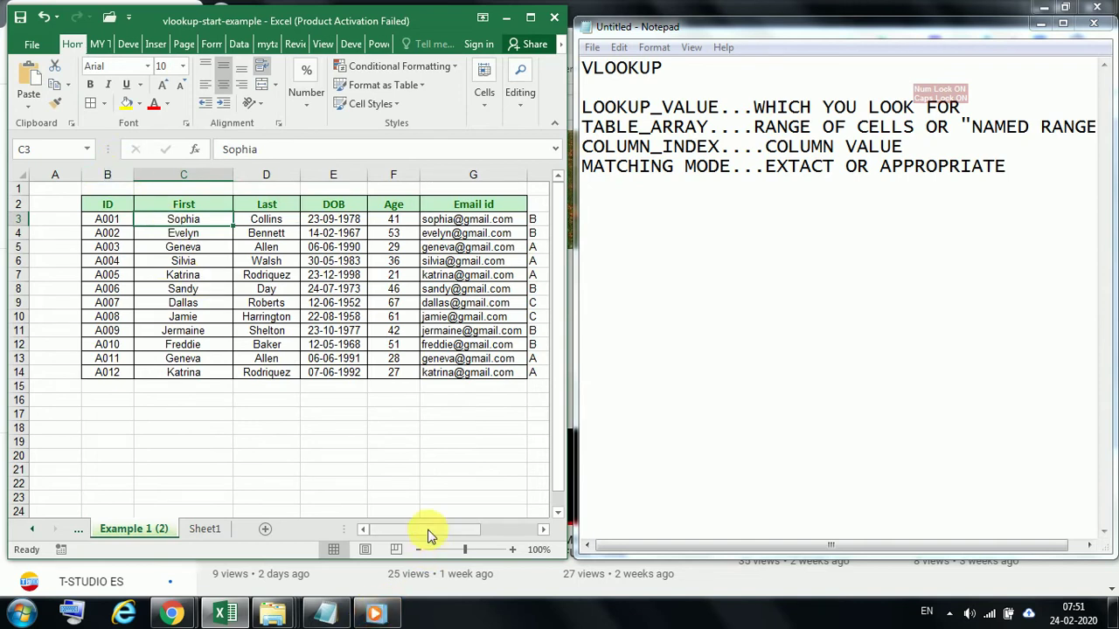
Enter =B3 in I3 of Example 1 (2) and fill it down to I14 to repeat the IDs after the first names
drag(428, 535, 472, 531)
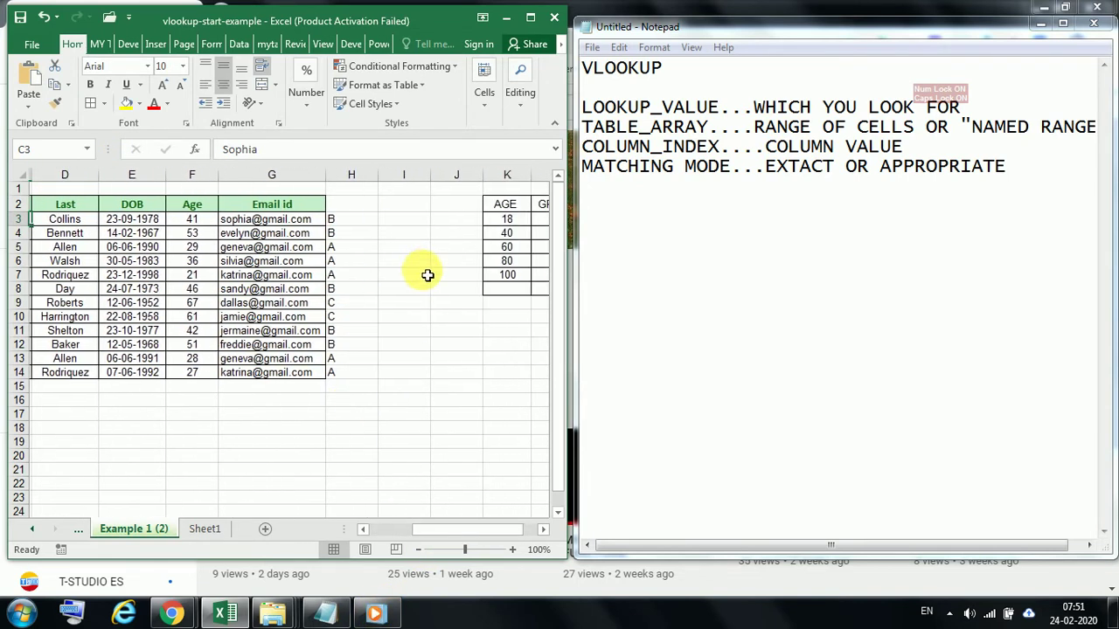
click(400, 220)
text(=)
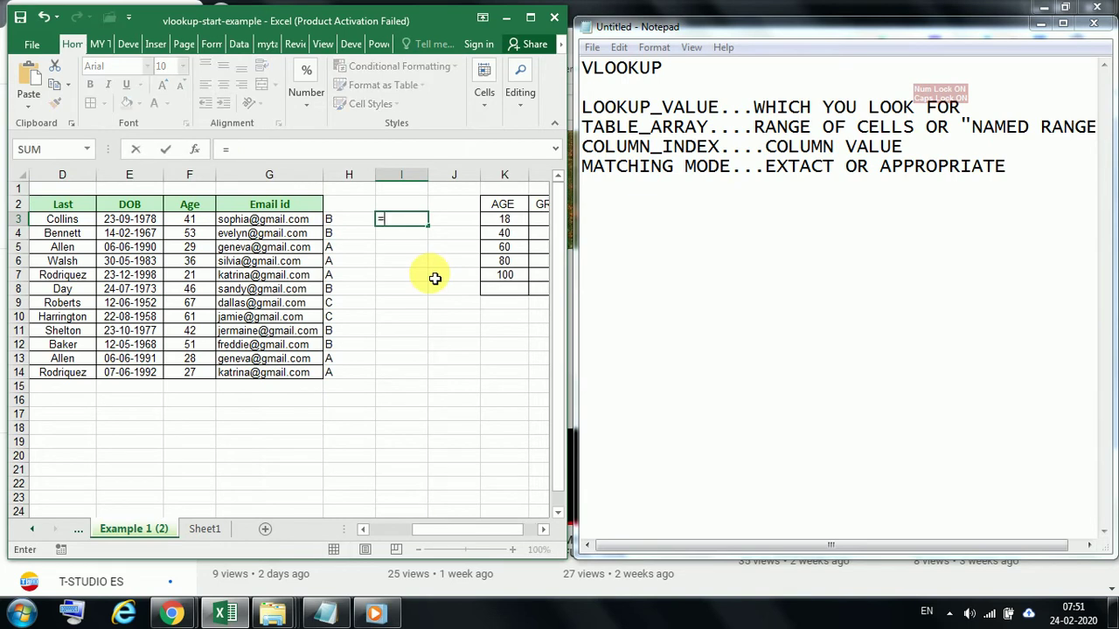
drag(462, 534, 437, 534)
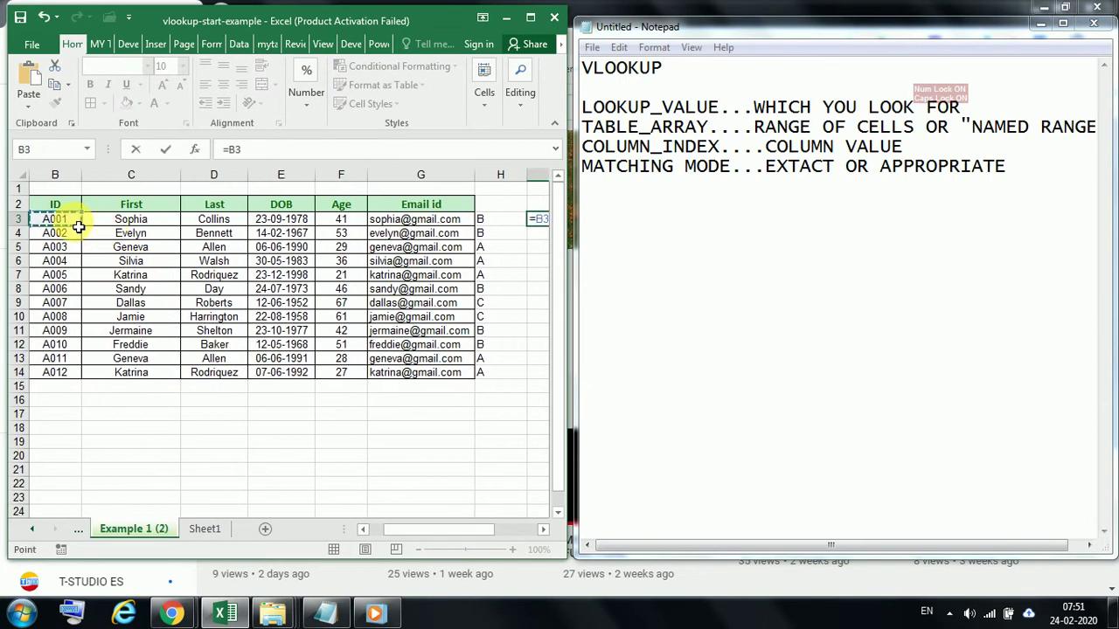
key(Return)
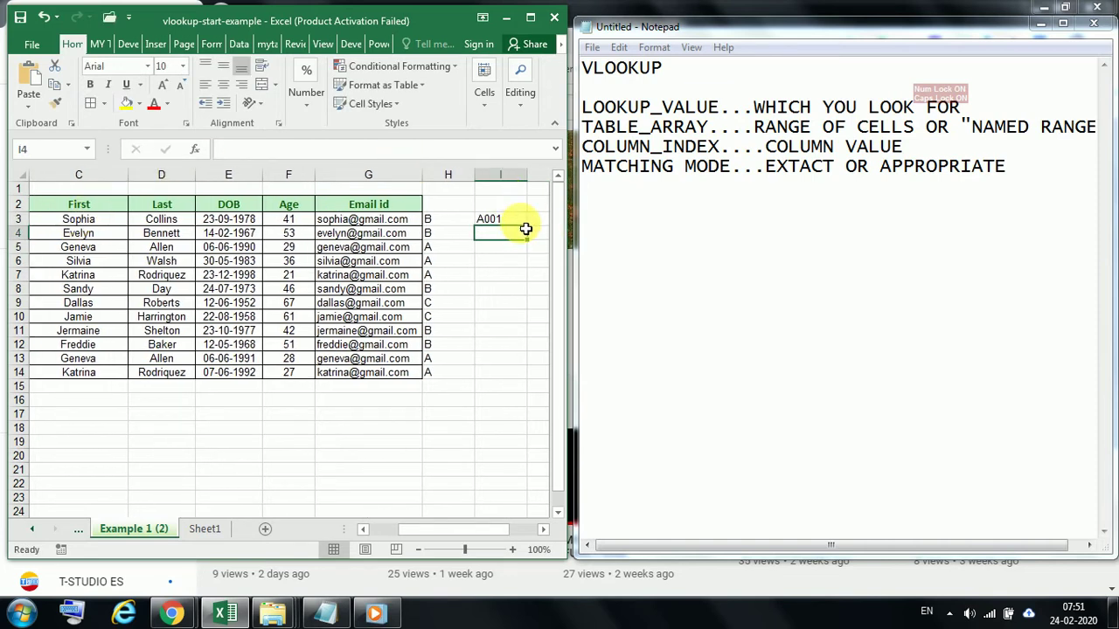
click(522, 224)
double_click(528, 229)
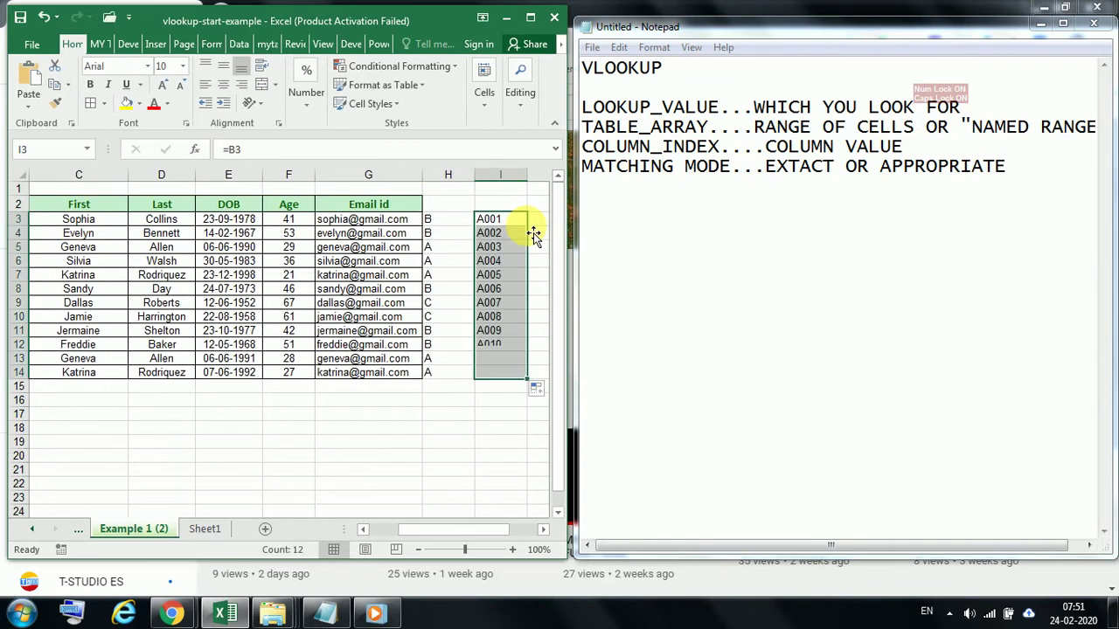
Enter a VLOOKUP in D12 of Sheet1 with lookup value C12, columns C:I of Example 1 (2), column index 7 and match mode 0
click(207, 530)
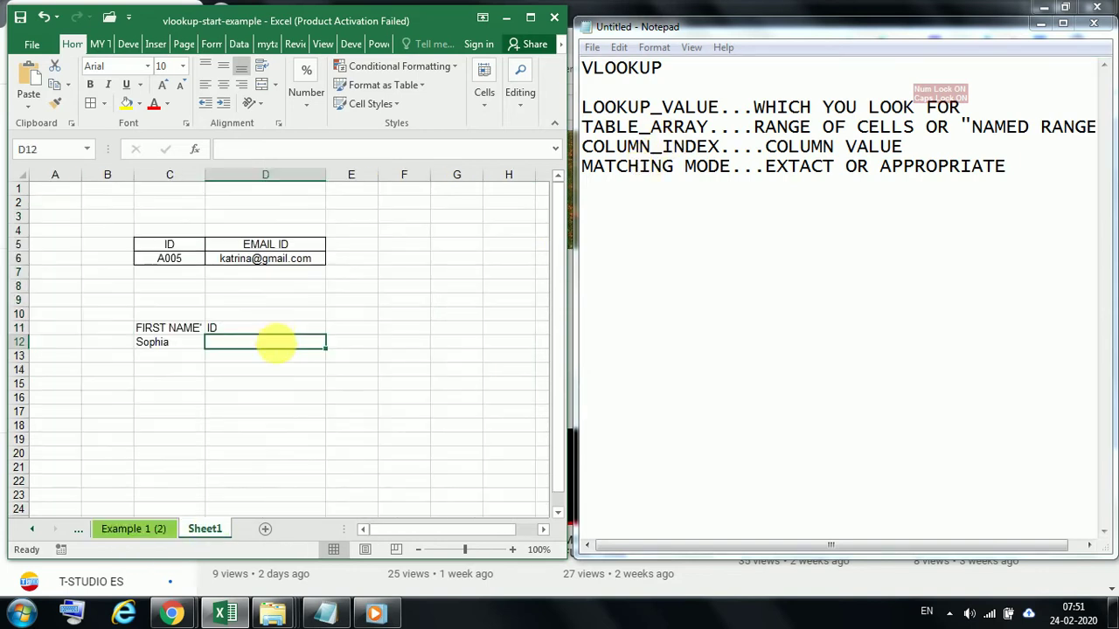
click(267, 151)
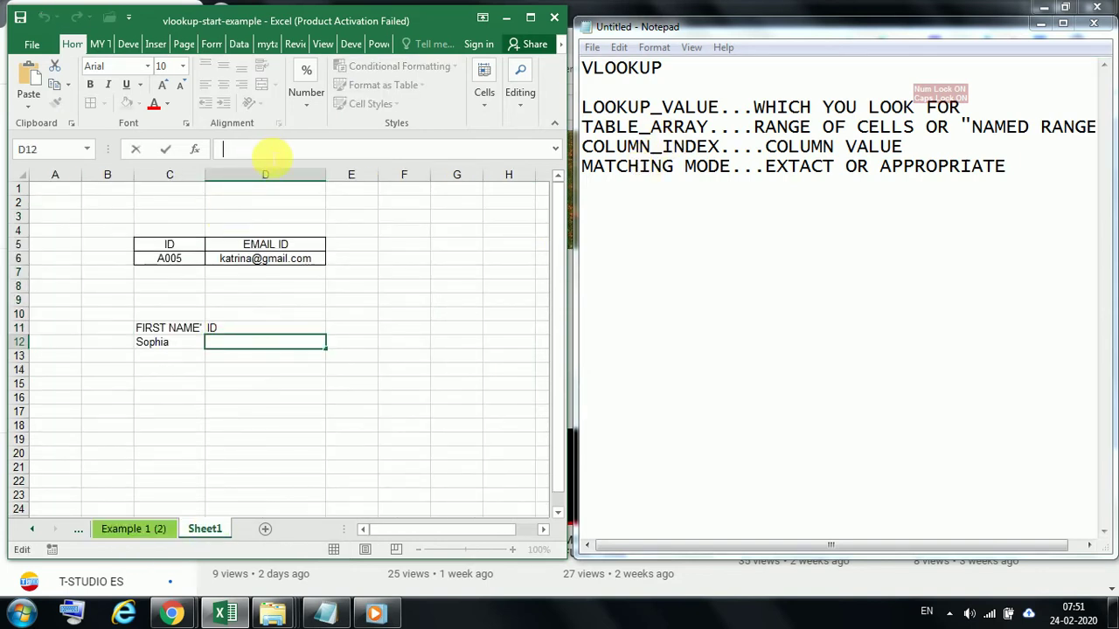
text(=VL)
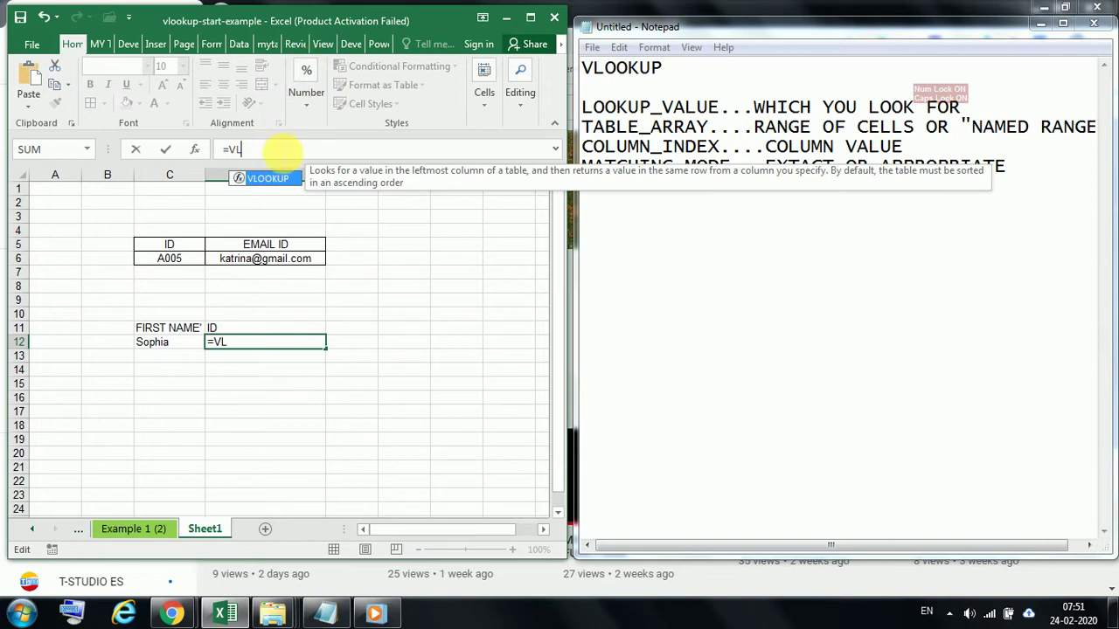
double_click(268, 177)
click(181, 346)
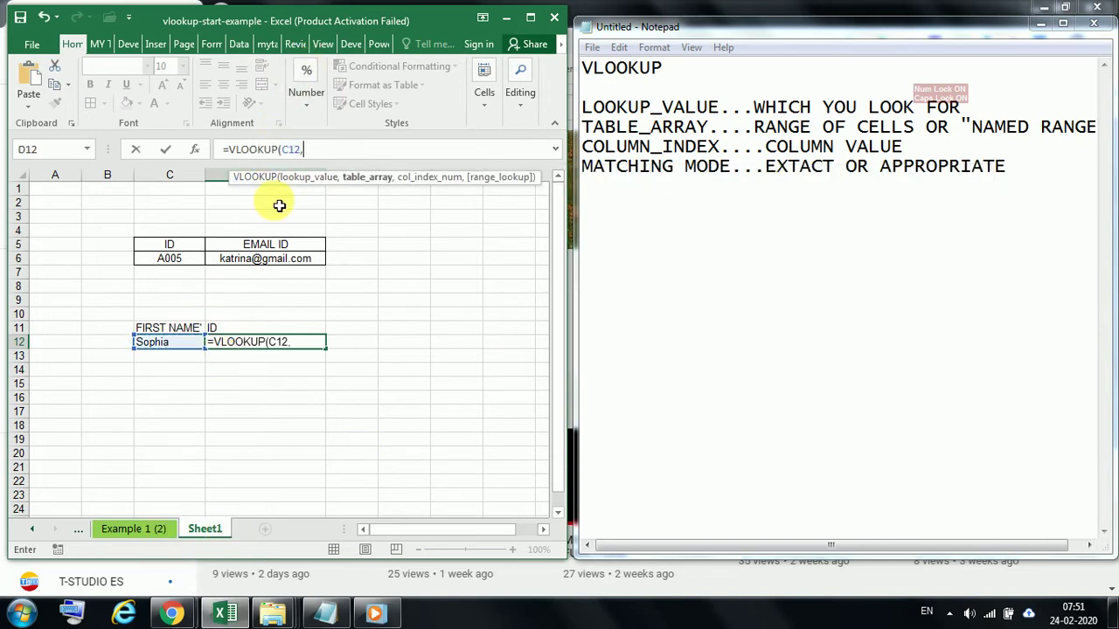
text(,)
click(140, 529)
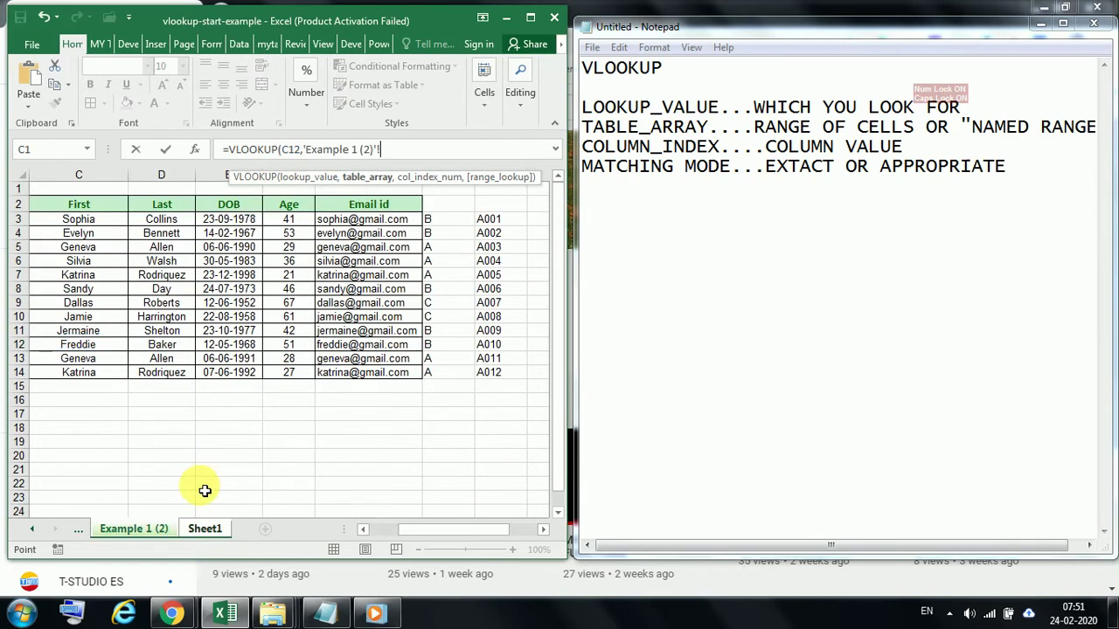
drag(445, 531, 382, 536)
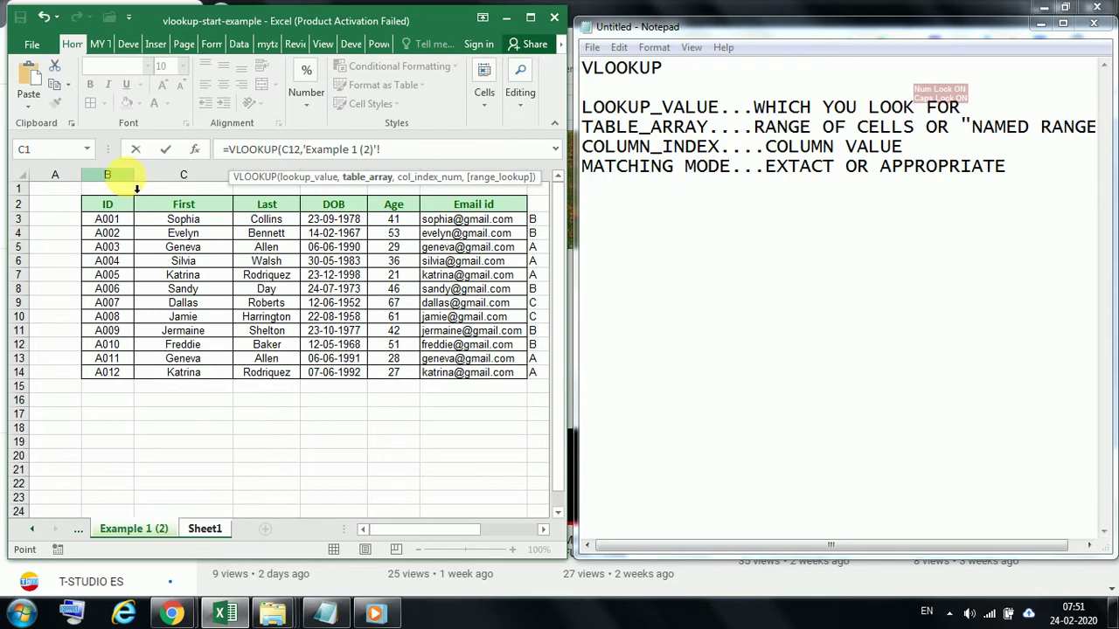
drag(176, 186, 399, 201)
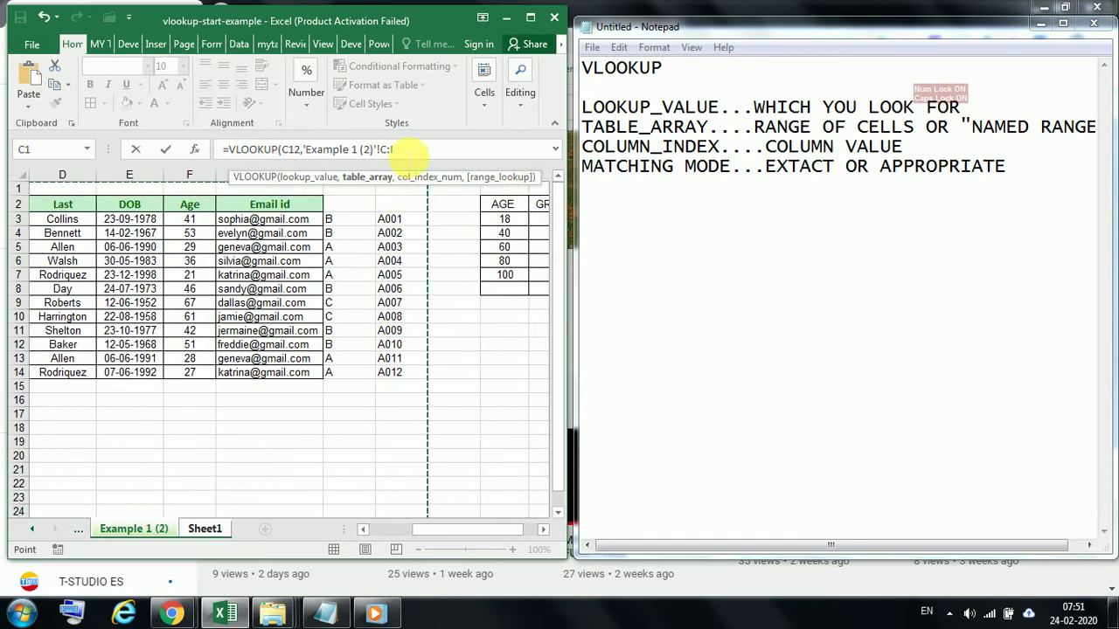
click(506, 151)
text(,)
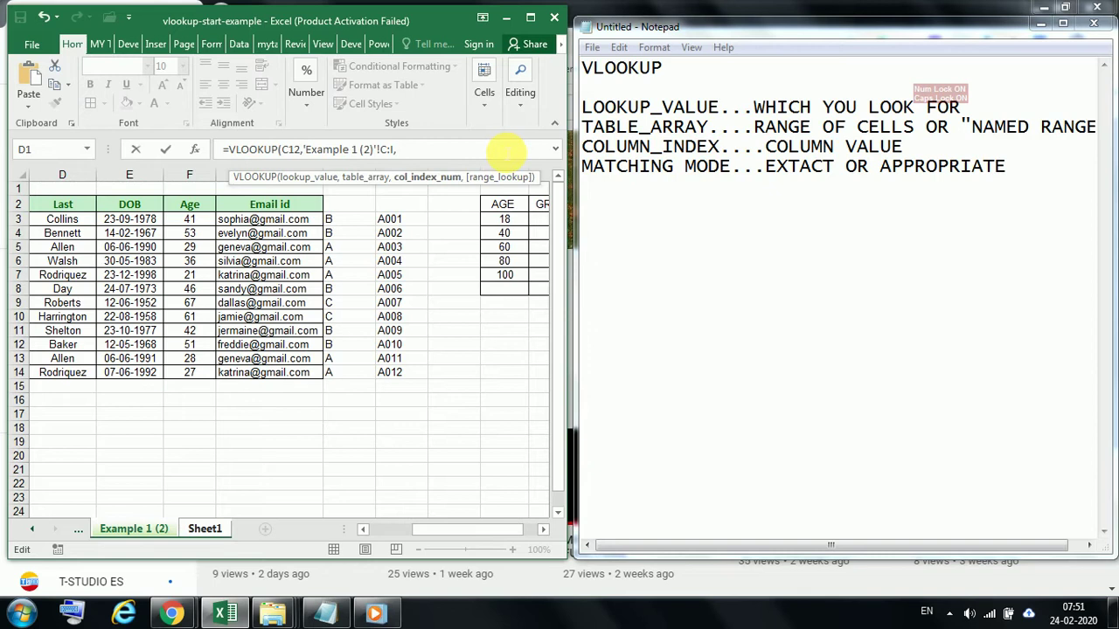
text(7,0))
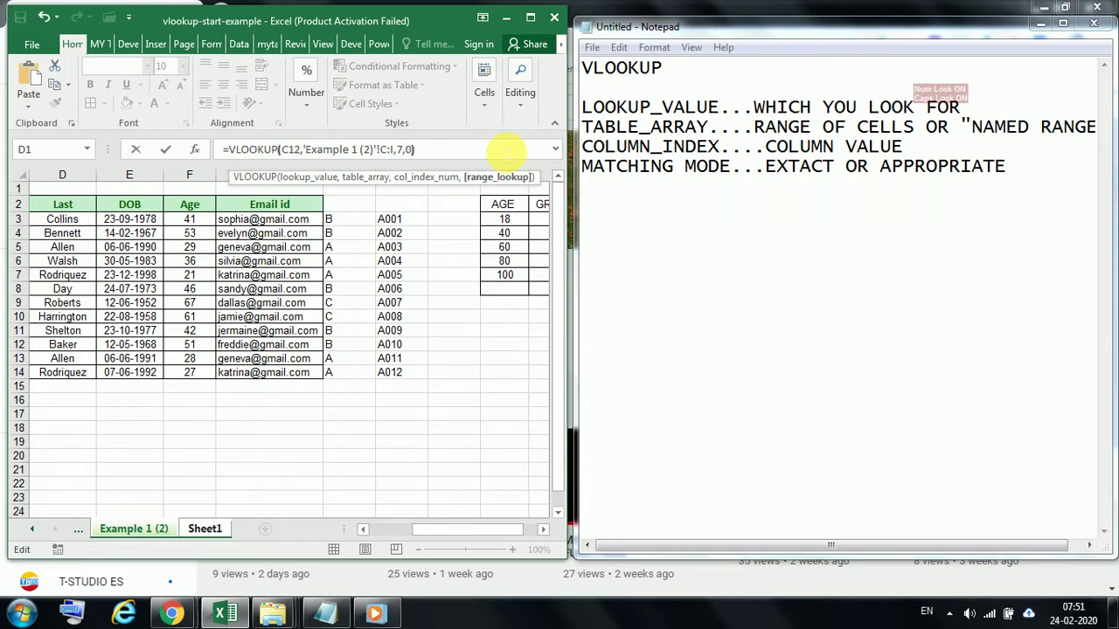
key(Return)
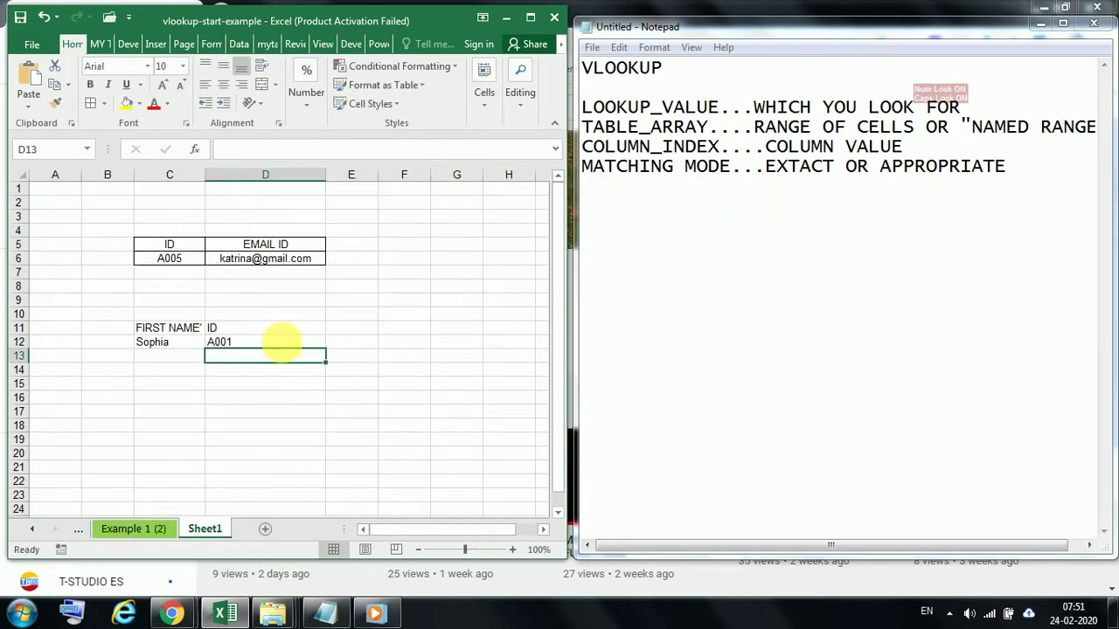
Replace the lookup value in C12 of Sheet1 with the first name copied from C8 of Example 1 (2)
click(284, 344)
click(135, 528)
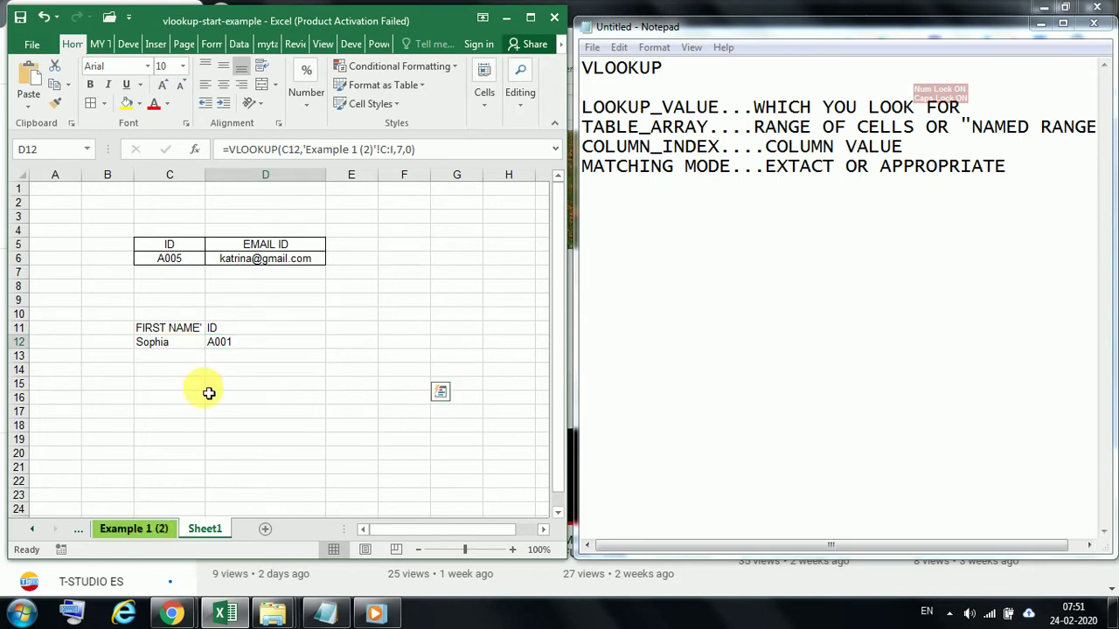
drag(471, 538, 458, 539)
click(80, 289)
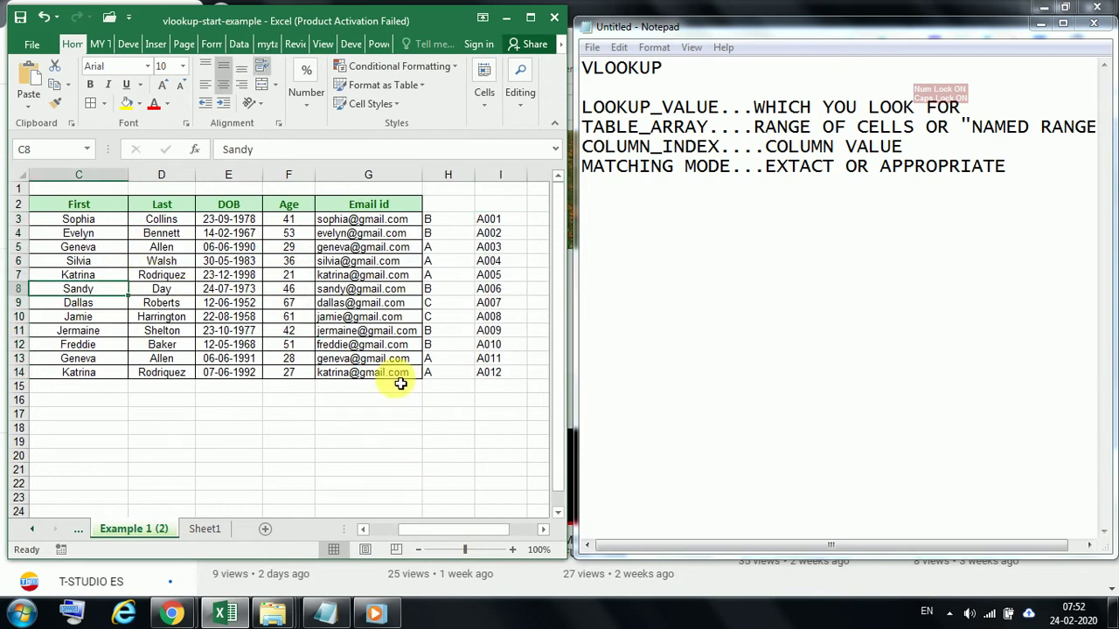
drag(262, 149, 122, 146)
key(ctrl+c)
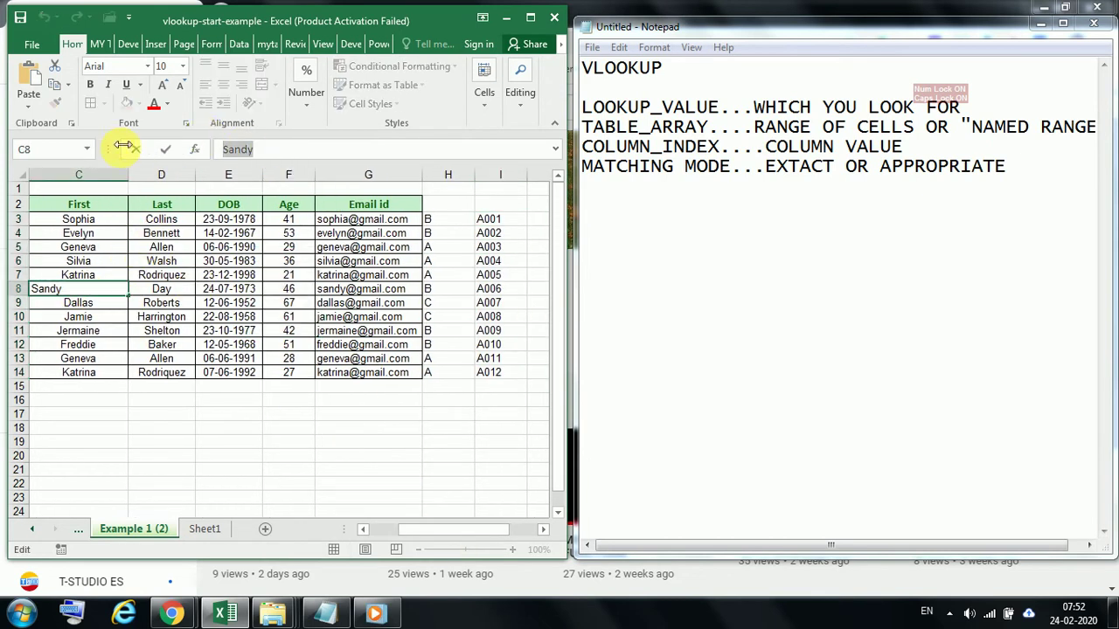
key(Escape)
click(209, 529)
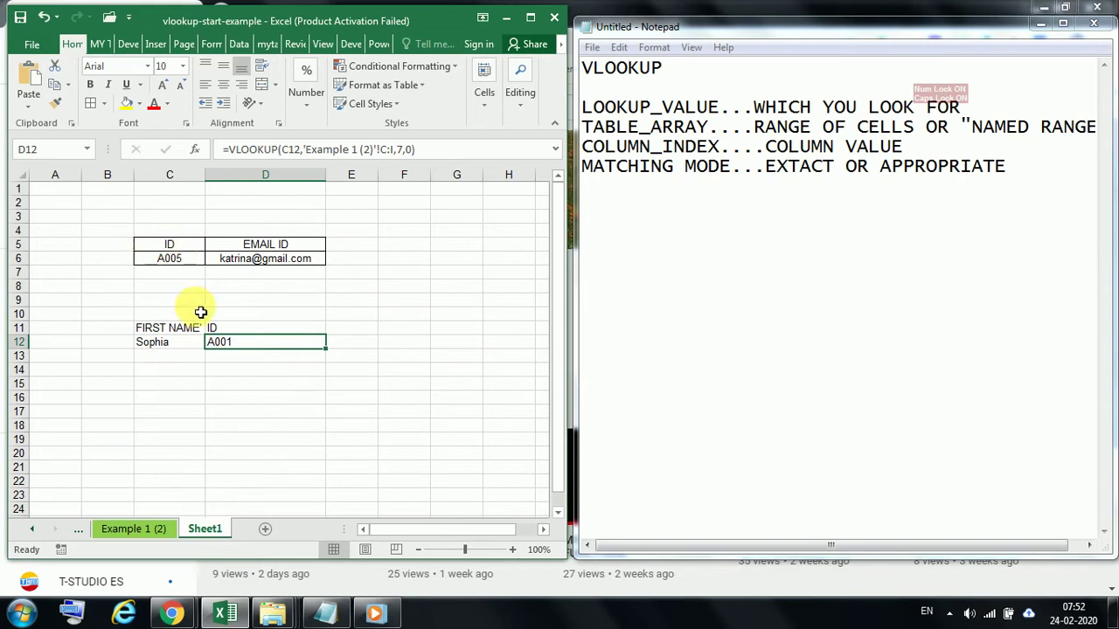
click(180, 342)
drag(287, 152, 123, 145)
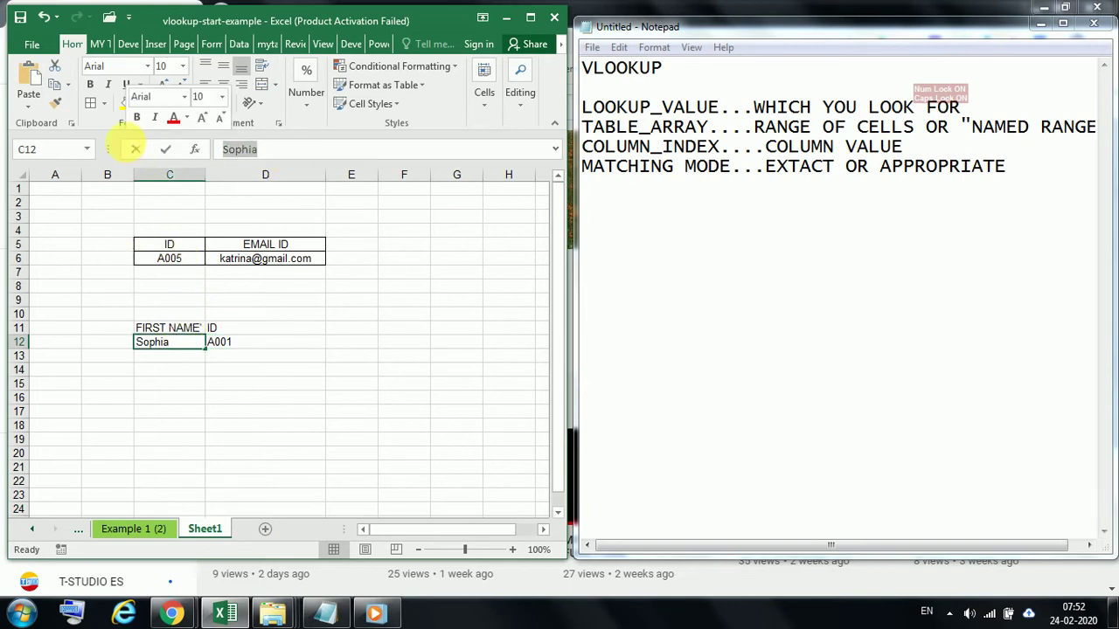
key(ctrl+v)
click(338, 440)
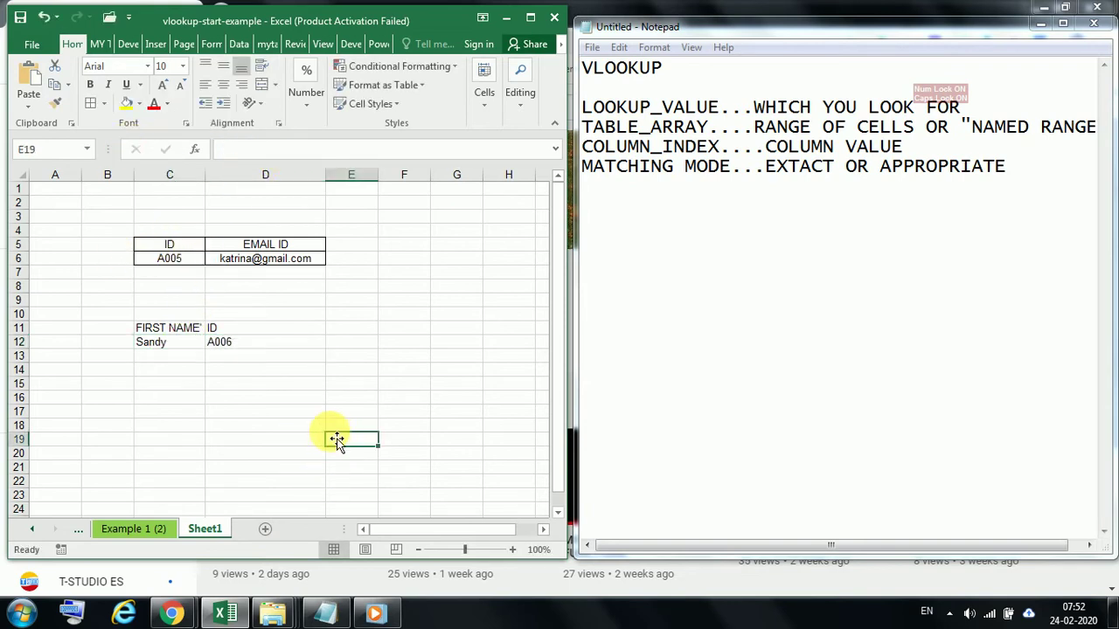
Hide helper column I of Example 1 (2) and return to Sheet1
click(147, 528)
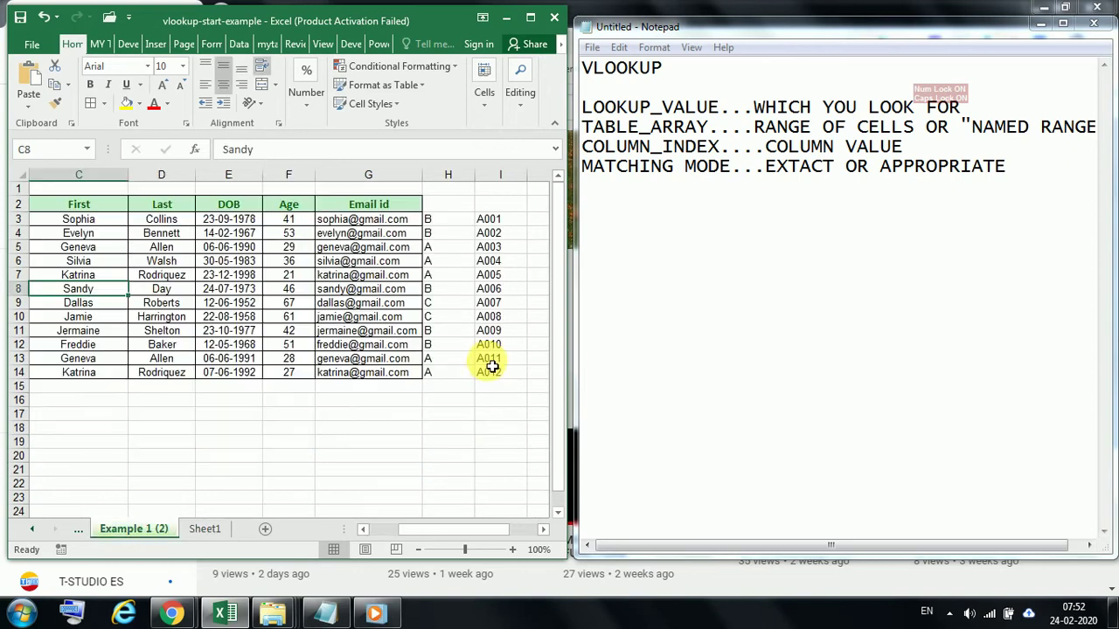
click(518, 184)
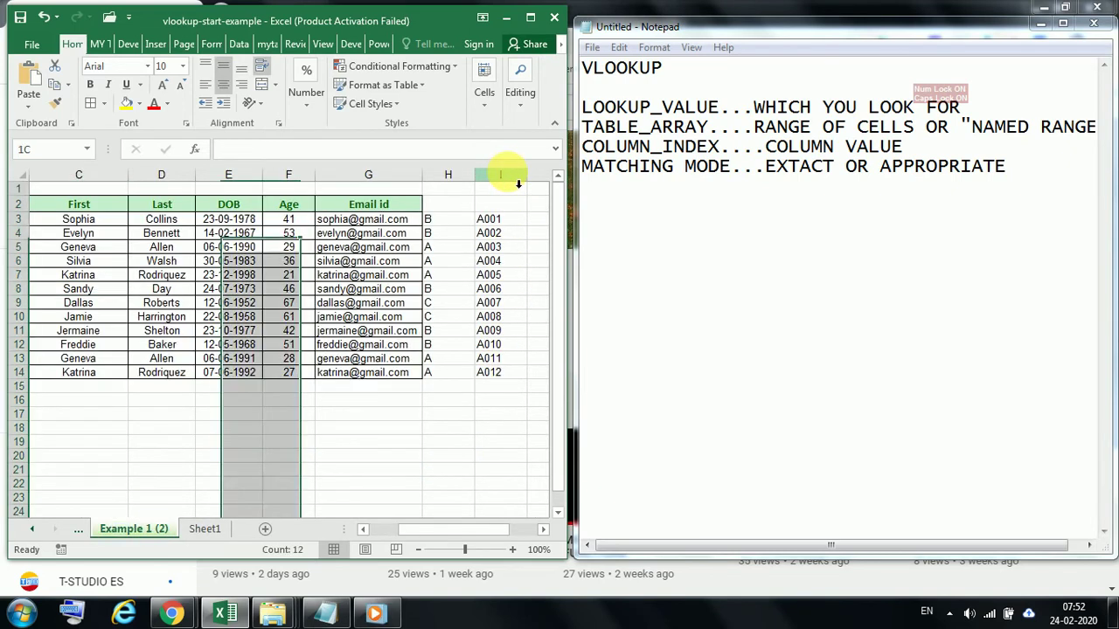
right_click(514, 179)
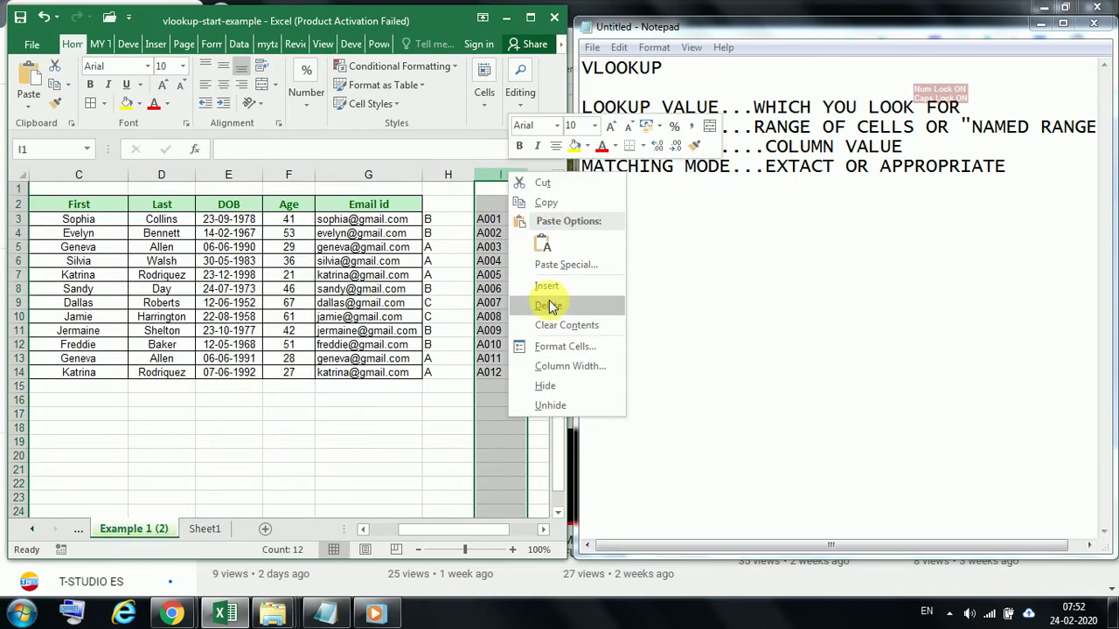
click(549, 385)
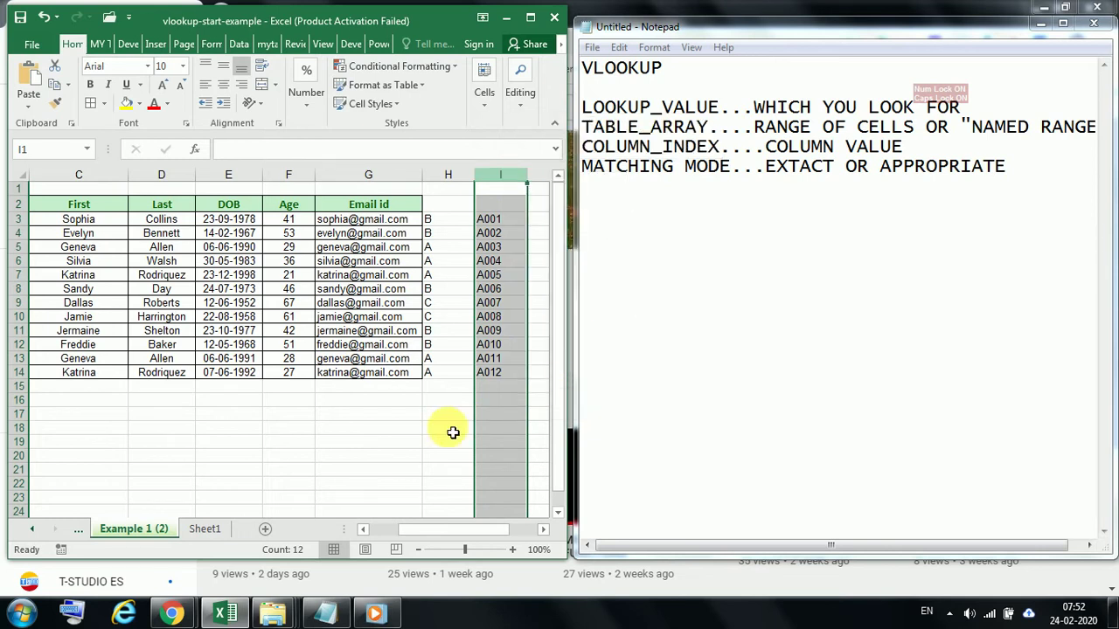
click(402, 428)
click(205, 528)
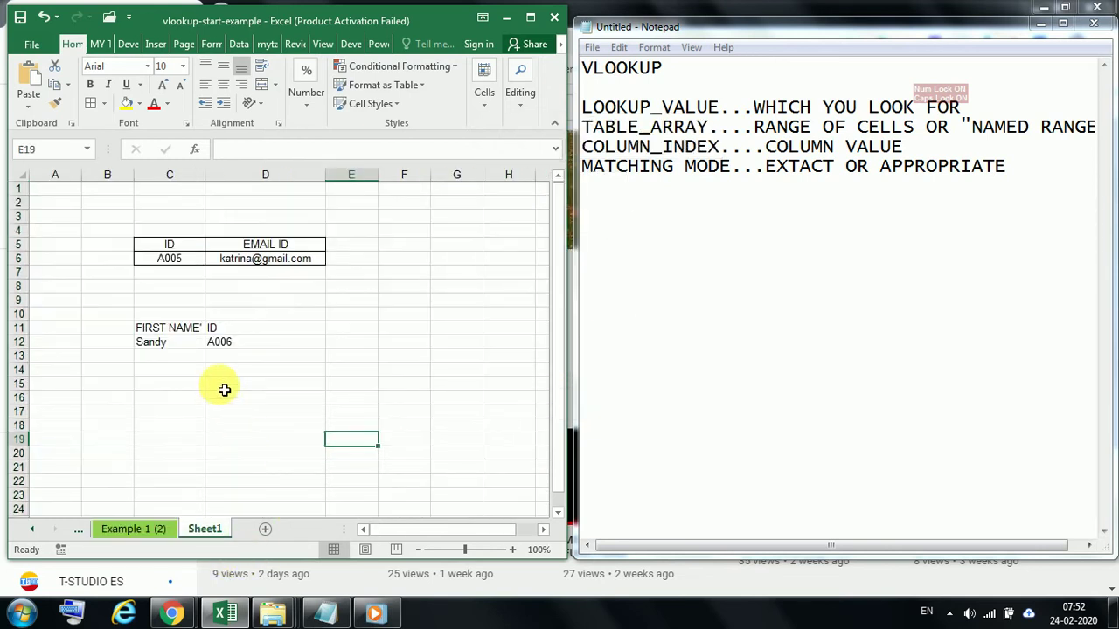
Replace the lookup value in C12 of Sheet1 with the first name copied from C5 of Example 1 (2), and check D12
click(179, 341)
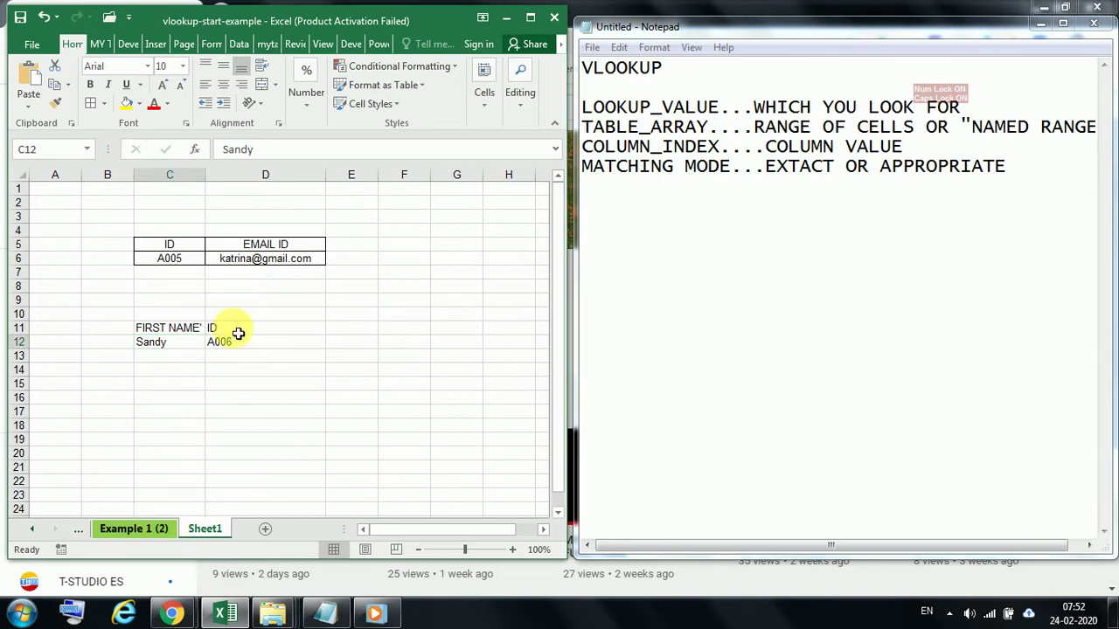
key(ctrl+Page_Up)
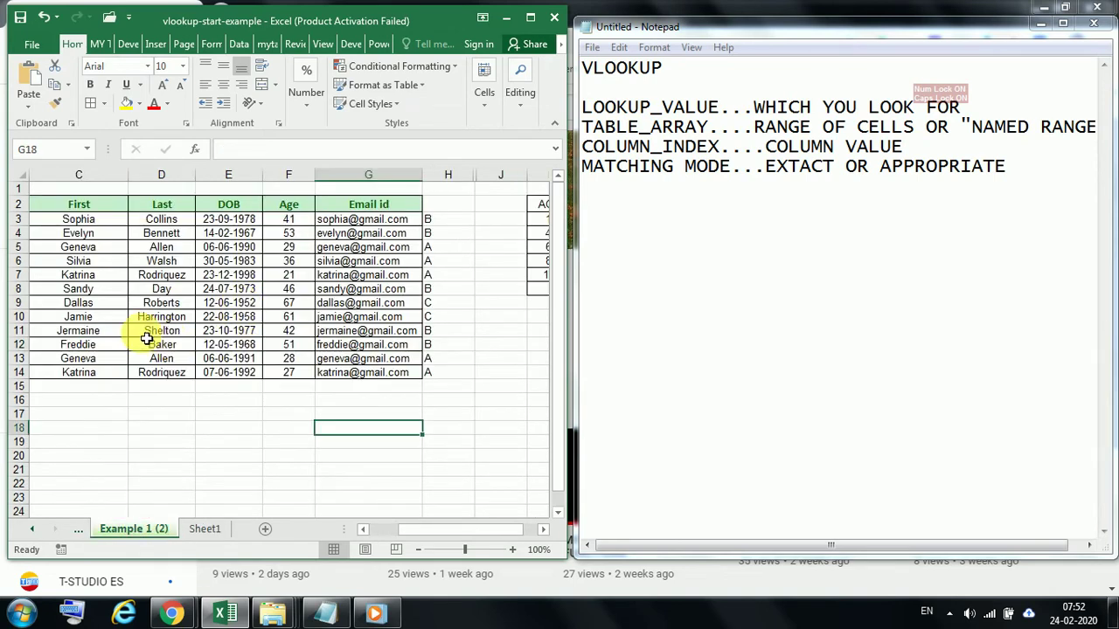
click(98, 221)
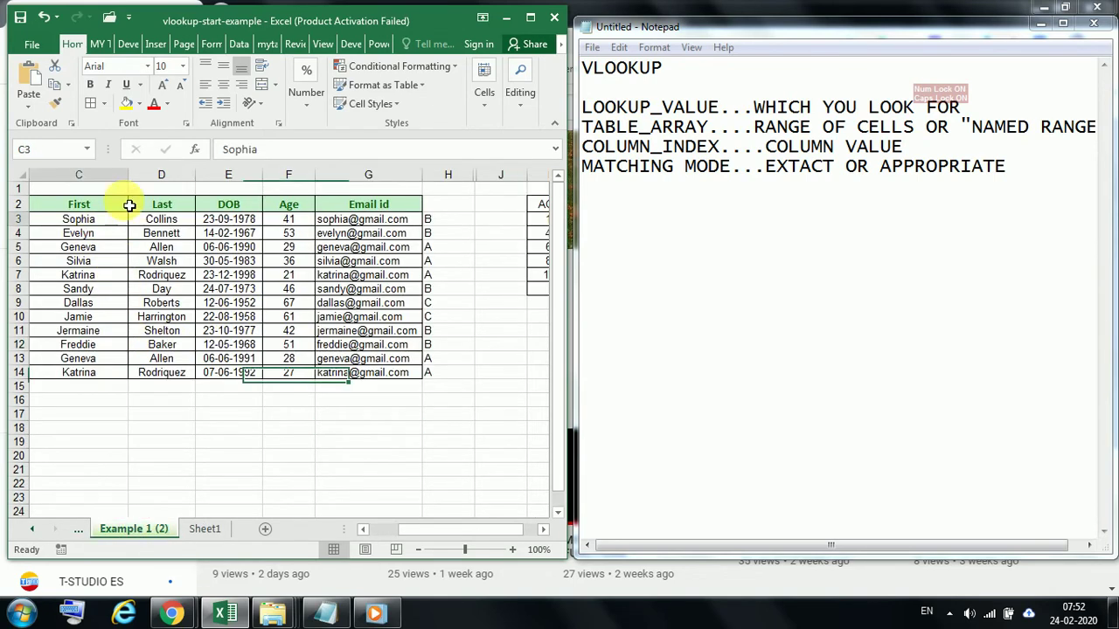
click(127, 250)
drag(263, 150, 131, 142)
key(ctrl+c)
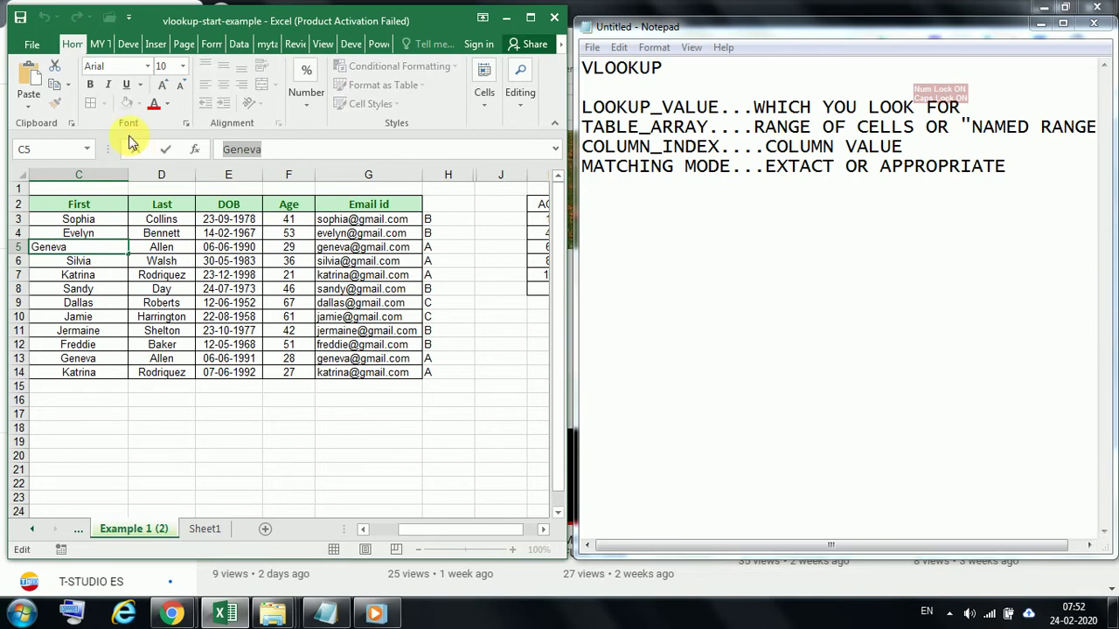
key(Escape)
click(205, 529)
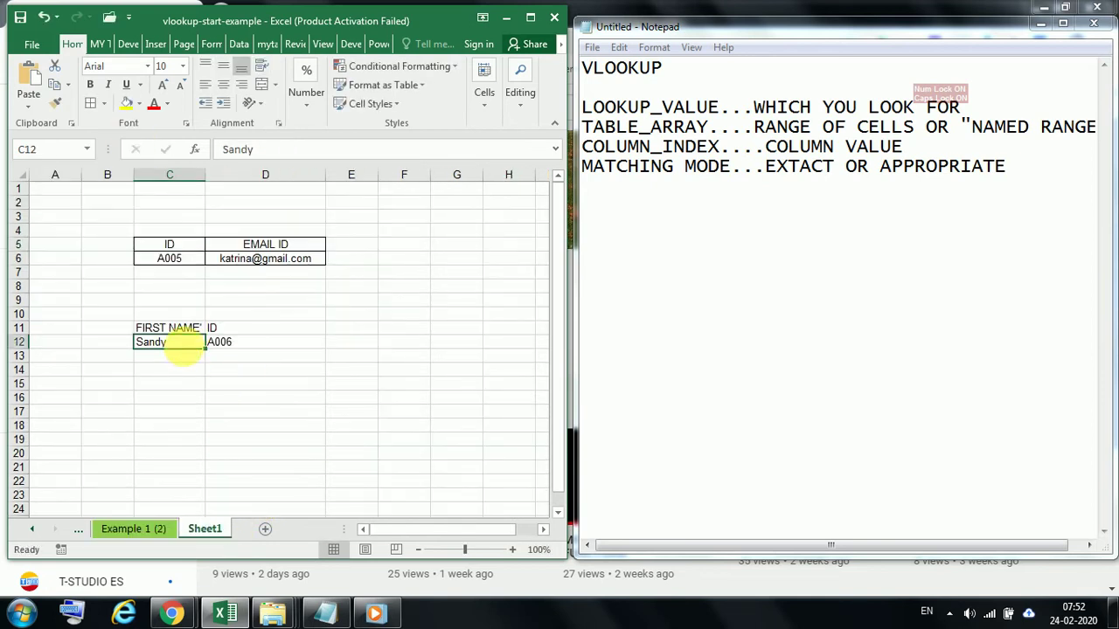
drag(258, 150, 125, 146)
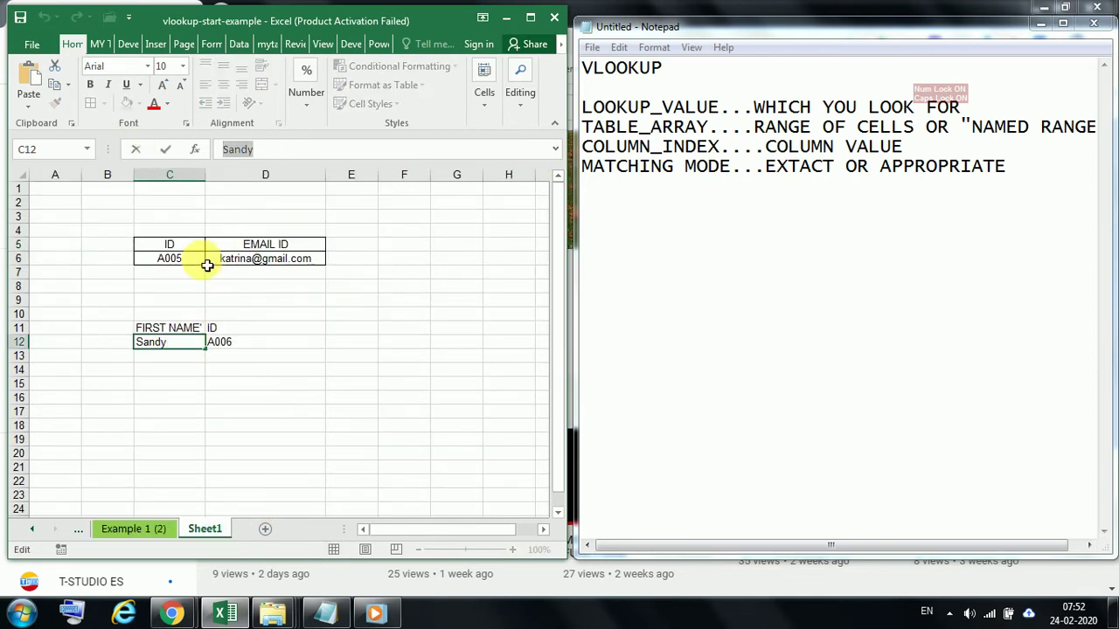
text(V)
drag(254, 149, 198, 150)
key(ctrl+v)
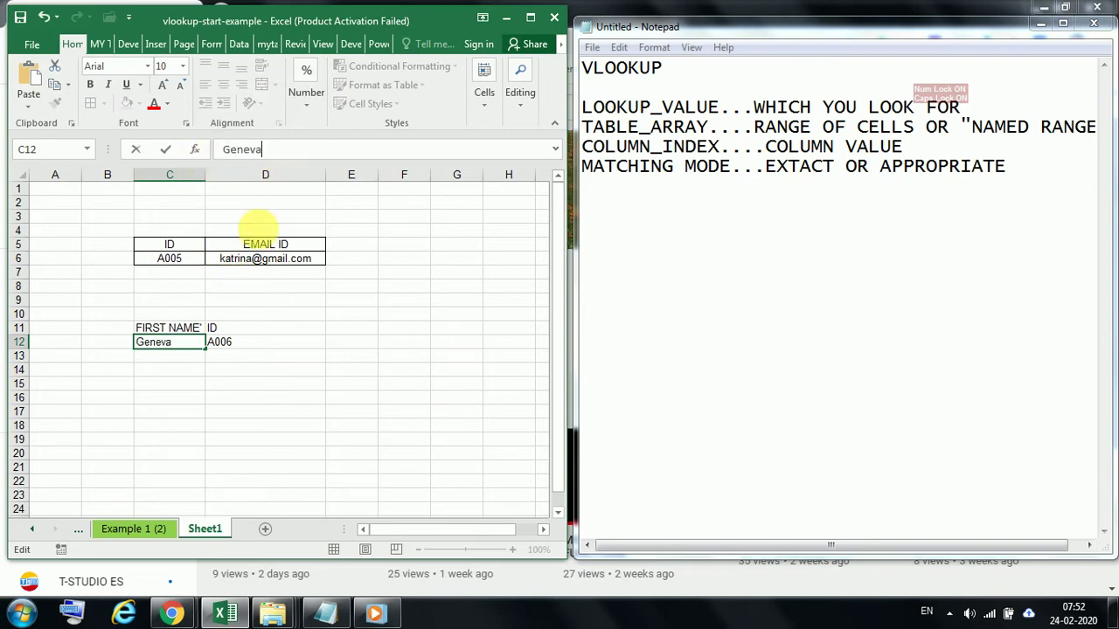
click(352, 387)
click(264, 343)
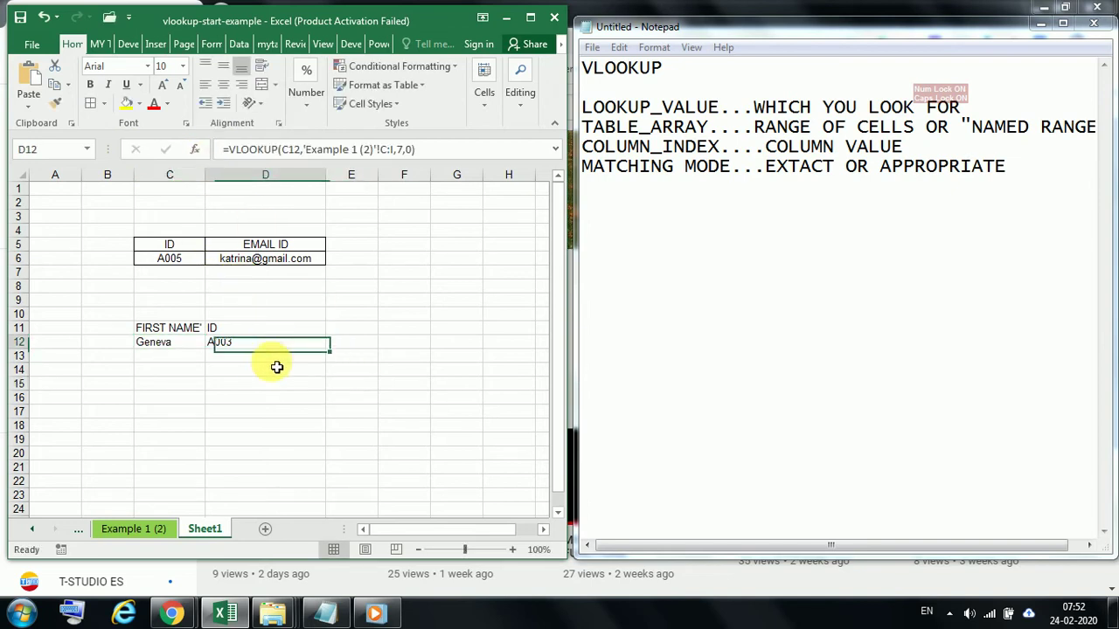
Switch to the Example 1 (2) sheet and maximize the workbook window
click(164, 532)
click(530, 17)
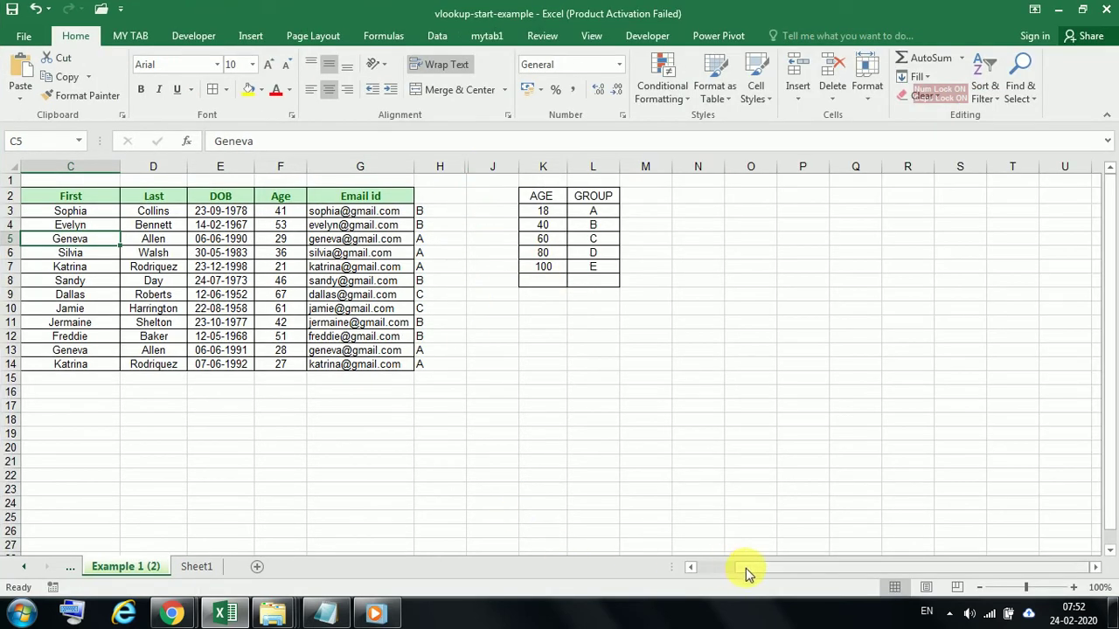
Copy the first record, B3:G3 of Example 1 (2), into row 15 below the table
drag(747, 572, 710, 572)
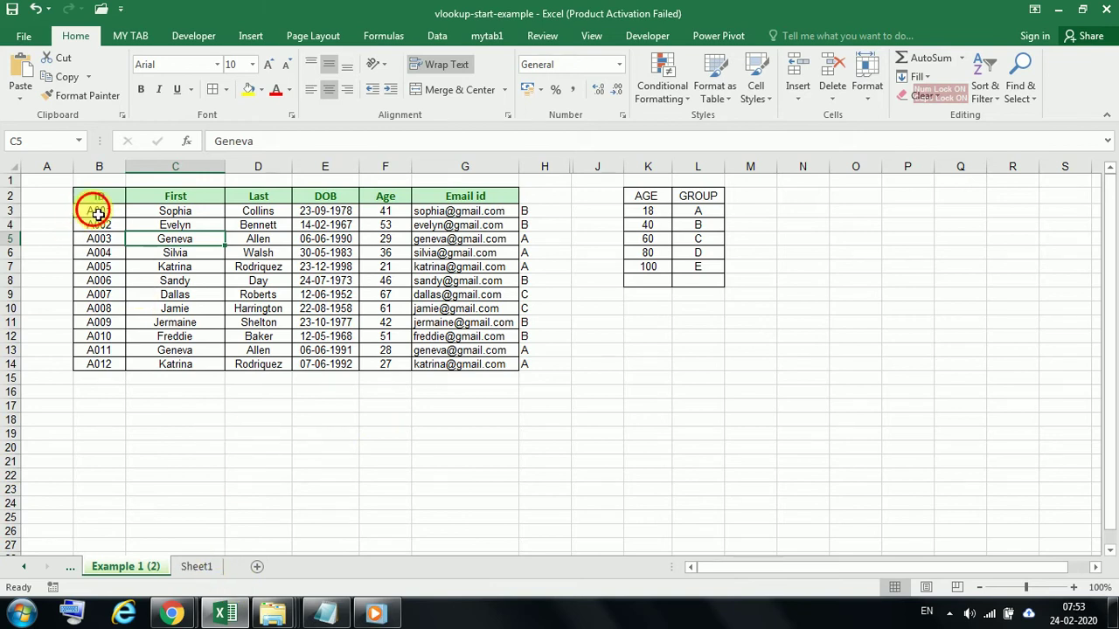
drag(90, 213, 531, 213)
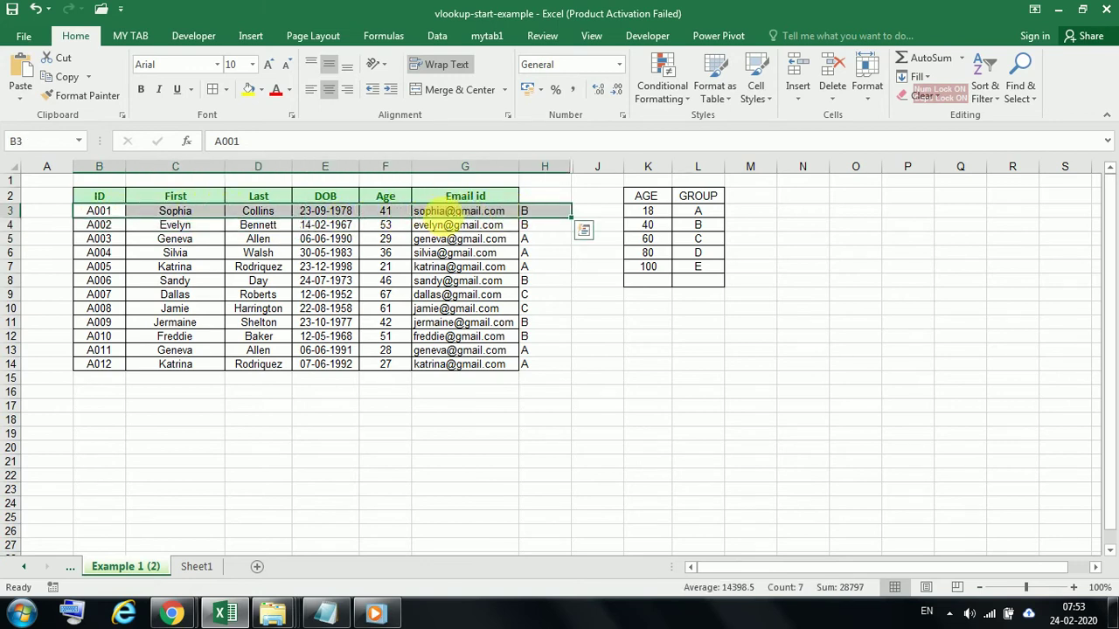
drag(97, 212, 468, 215)
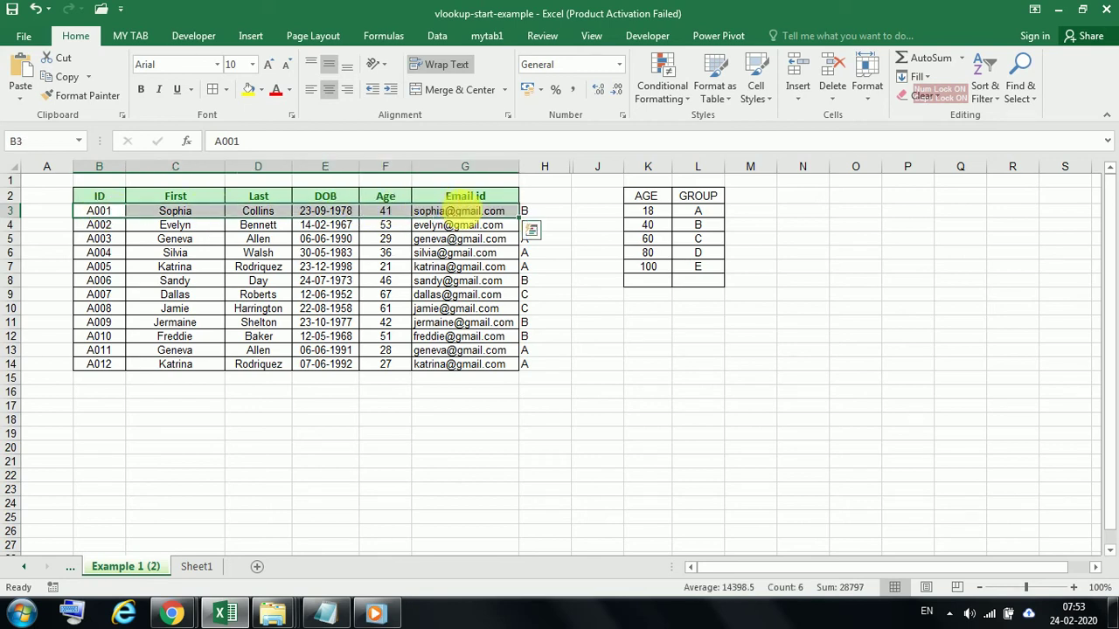
key(ctrl+c)
click(112, 380)
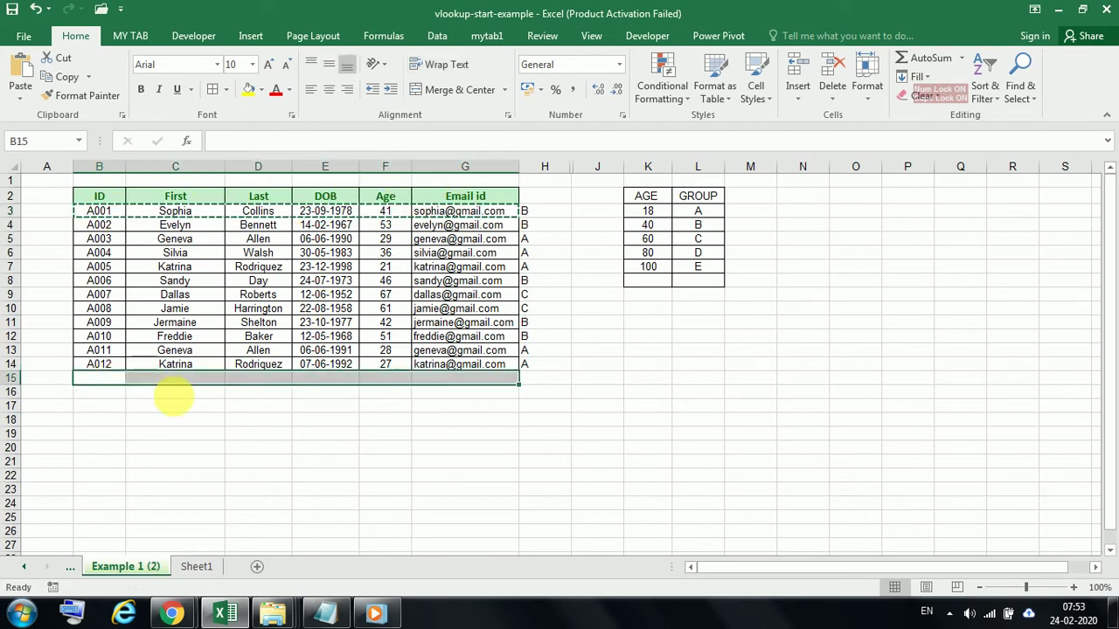
key(ctrl+v)
Replace both the first name in C15 and the last name in D15 with DDDDDD
click(175, 377)
click(250, 141)
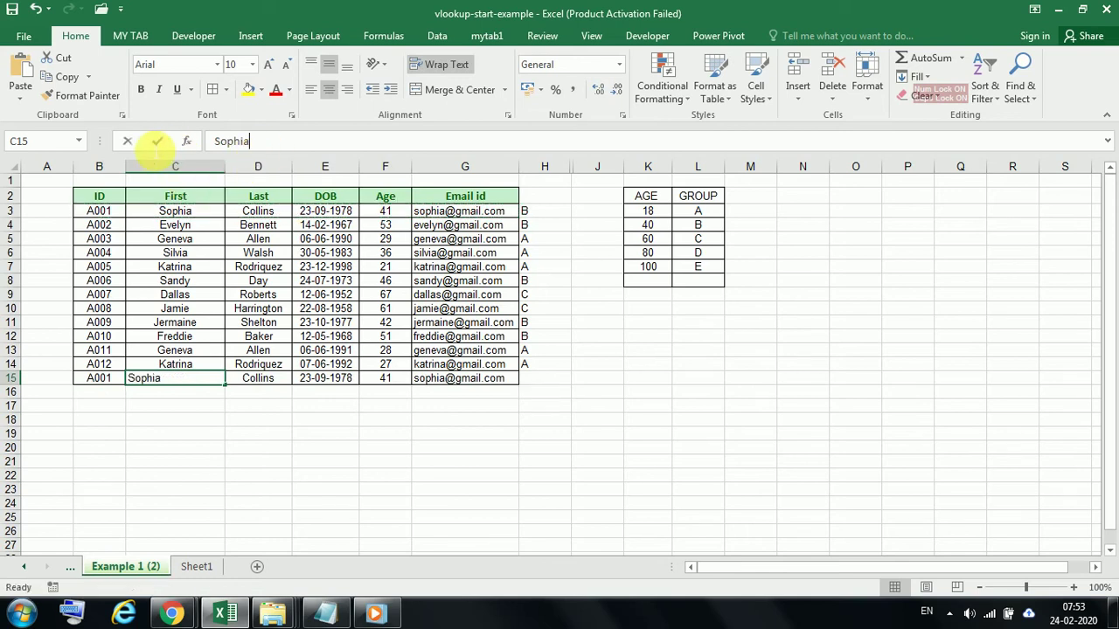
drag(266, 140, 204, 143)
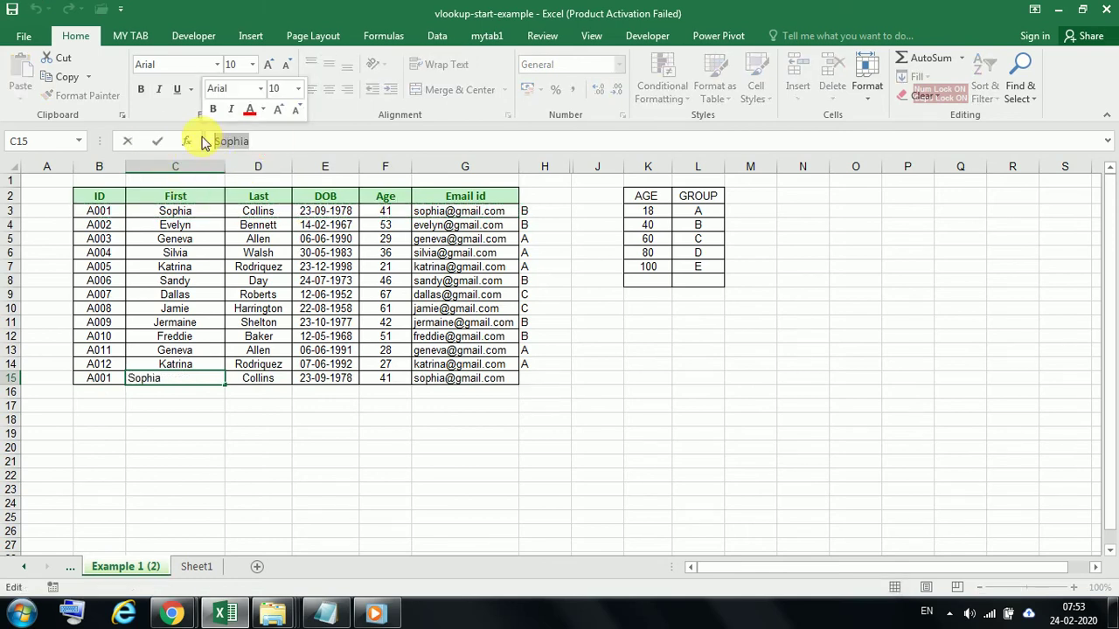
text(DDDDDD)
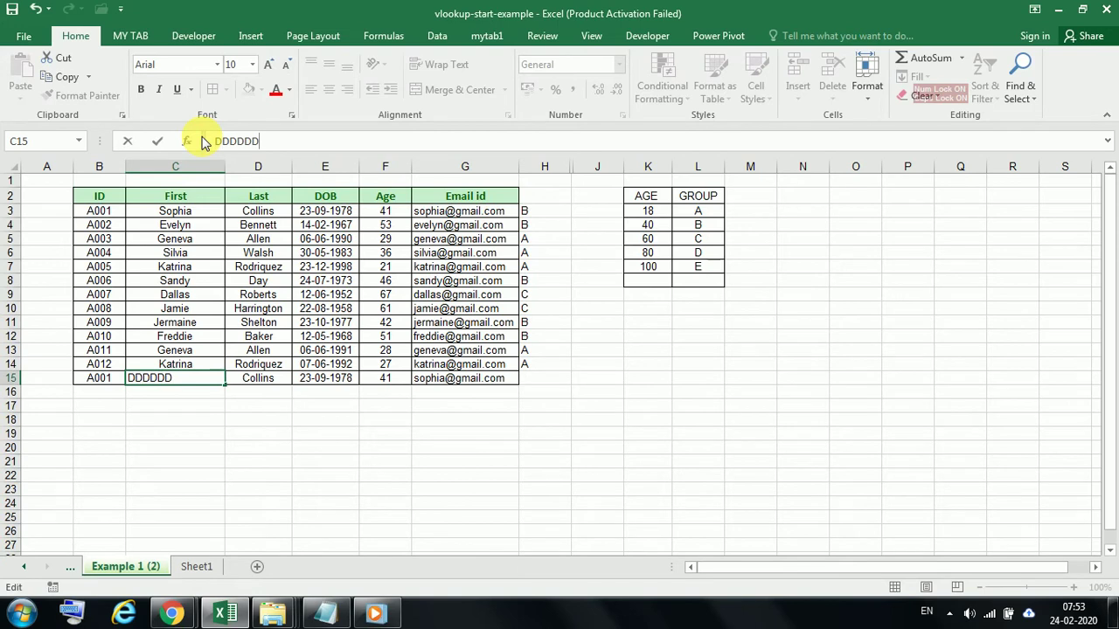
click(262, 461)
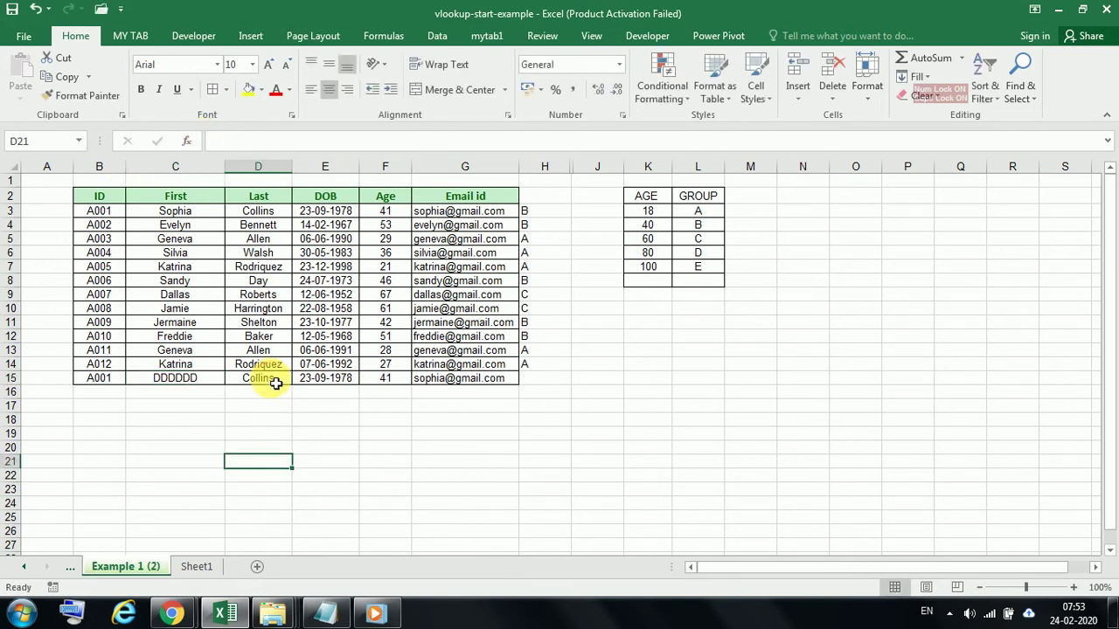
click(273, 379)
text(DDDDDD)
click(282, 449)
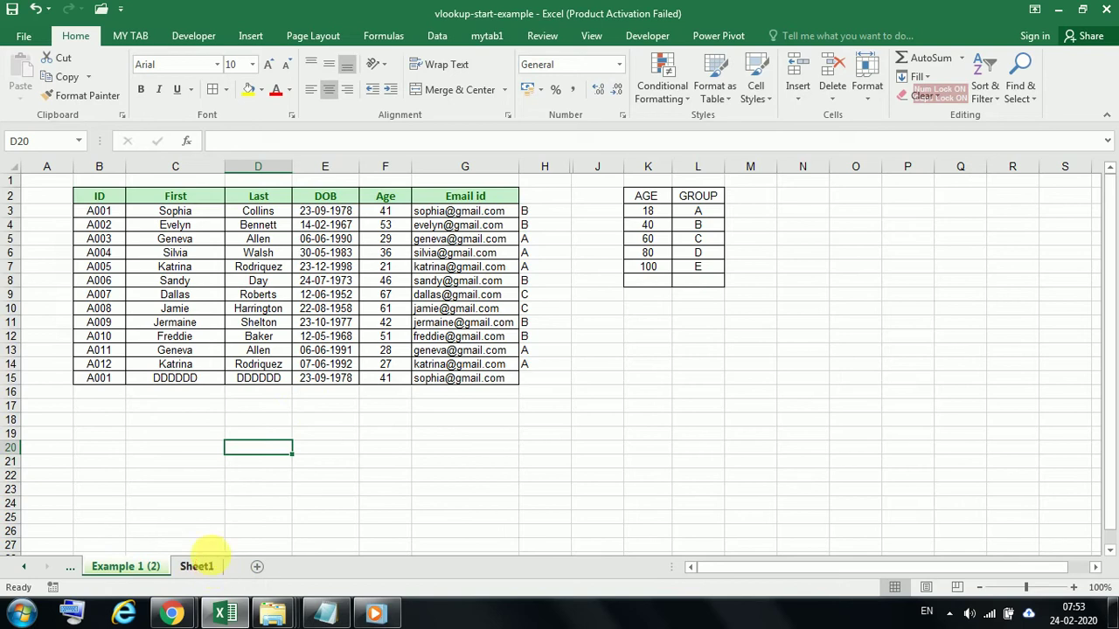
Change the lookup ID in C6 of Sheet1 to the ID shared by rows 3 and 15 of Example 1 (2)
click(203, 561)
click(179, 250)
click(267, 142)
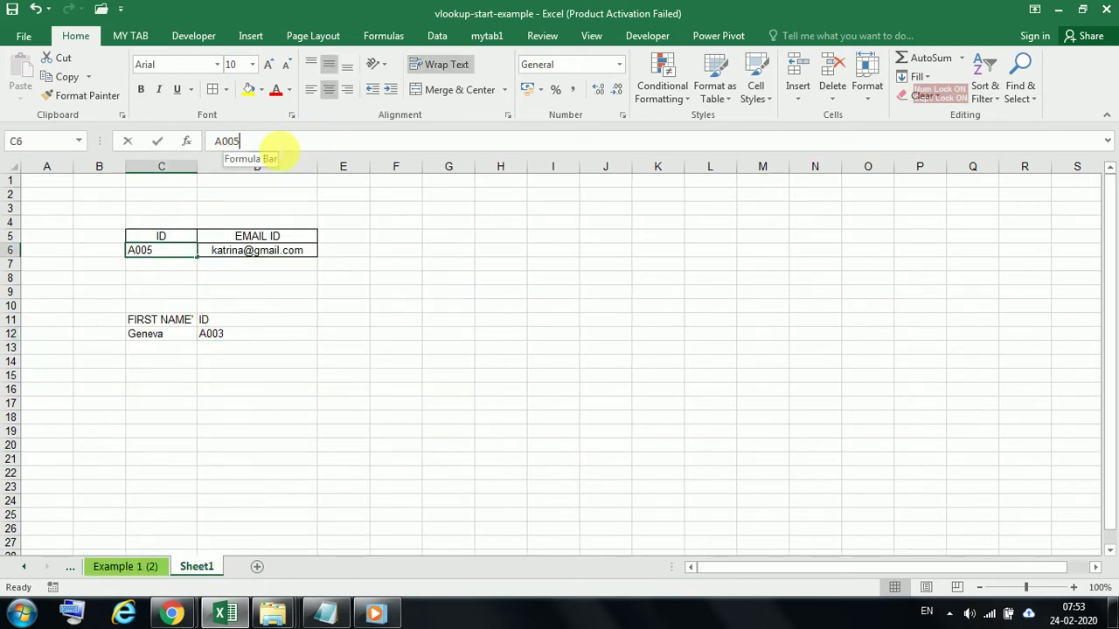
double_click(280, 149)
text(1)
key(Return)
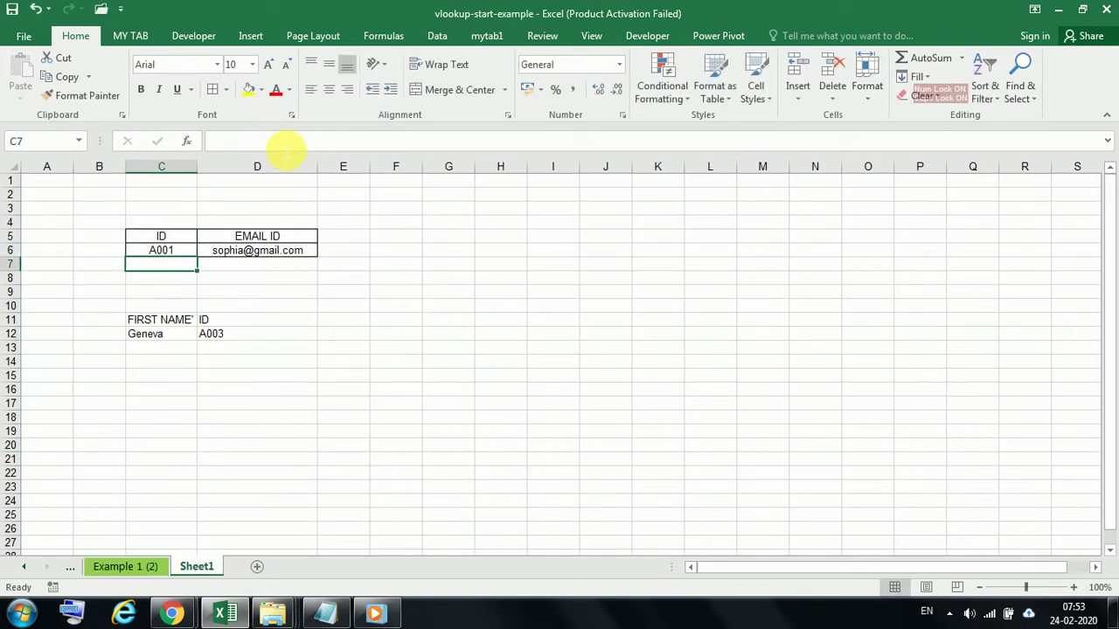
Examine the duplicate-ID record in row 15 of Example 1 (2), and the range_lookup argument of the D6 formula in Sheet1
click(113, 567)
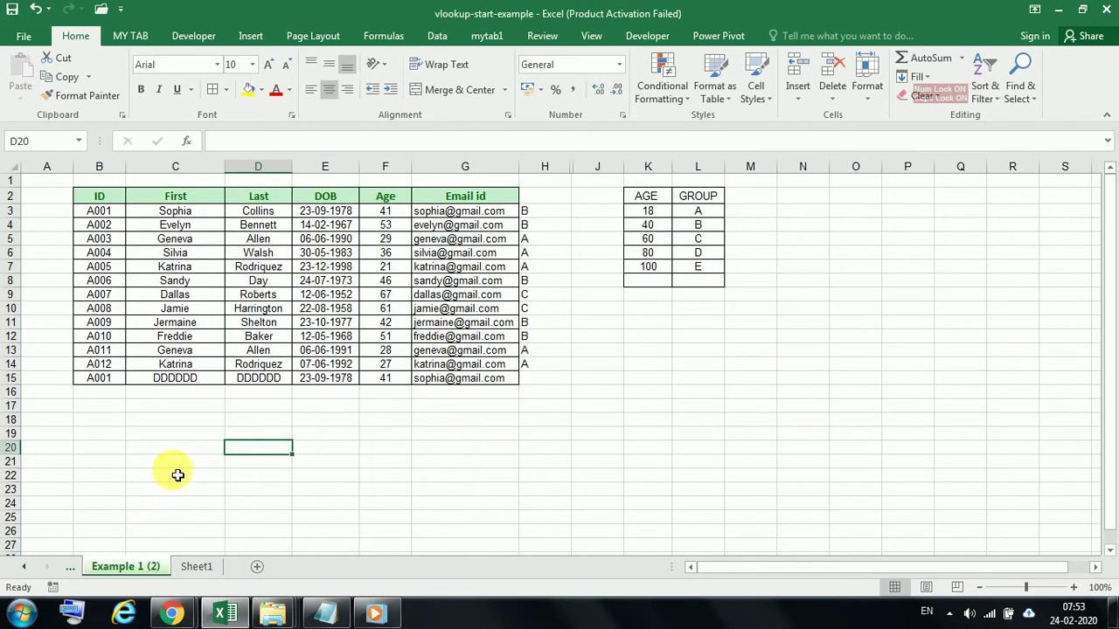
drag(112, 379, 475, 387)
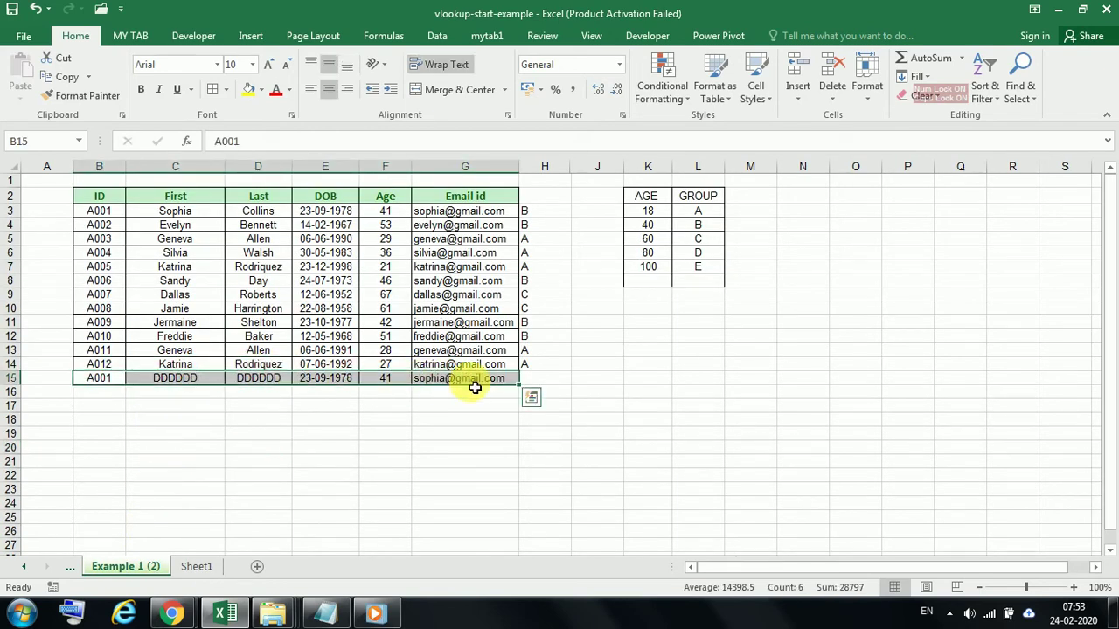
click(203, 568)
click(162, 251)
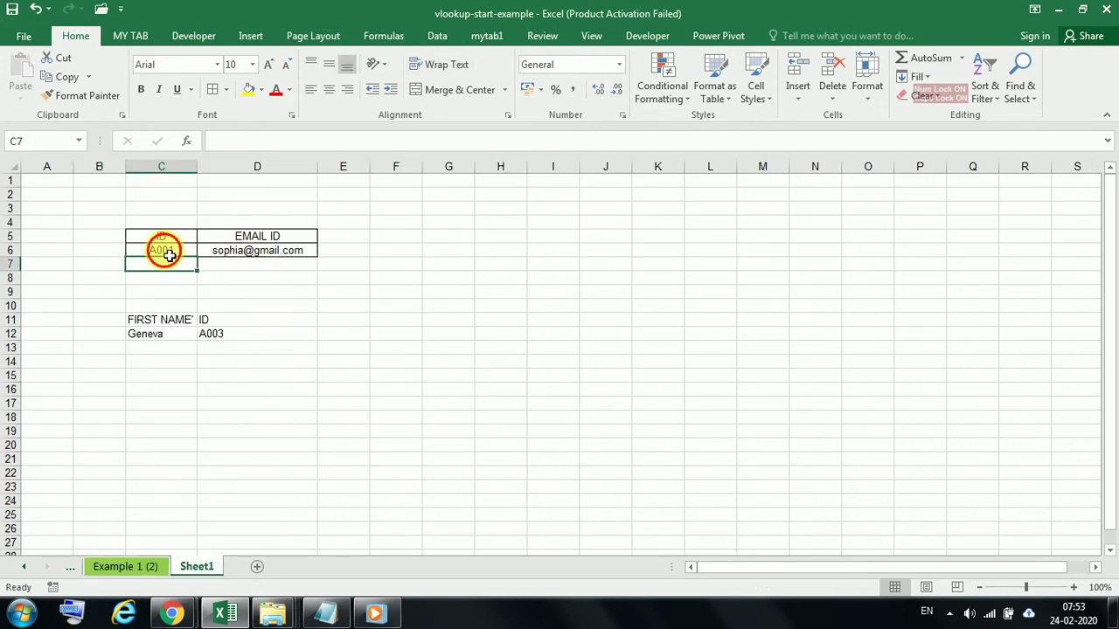
click(224, 258)
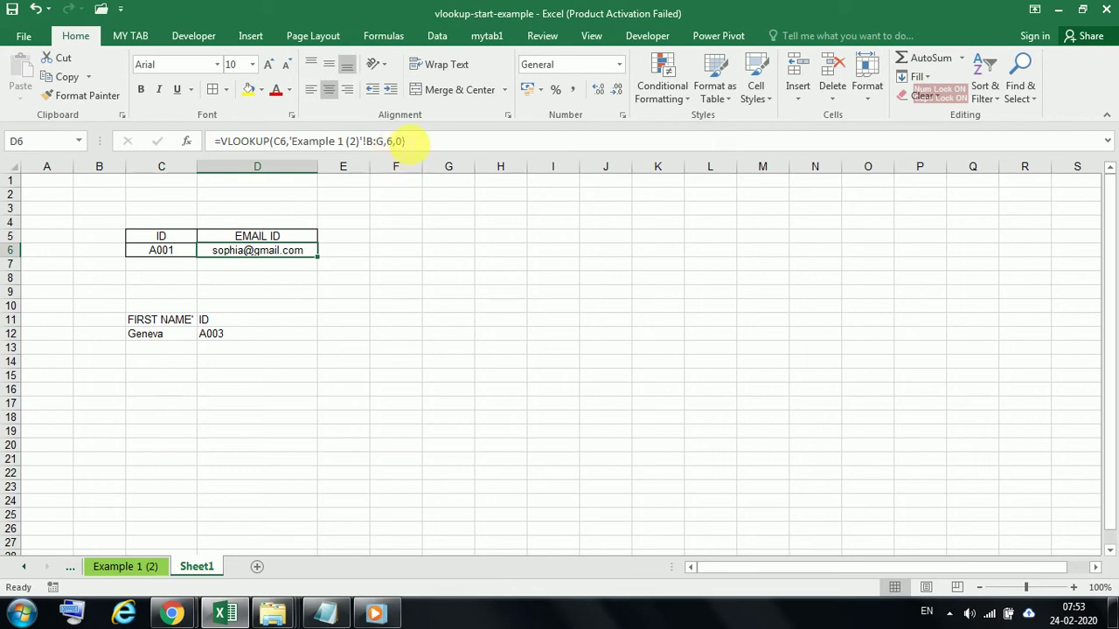
click(404, 142)
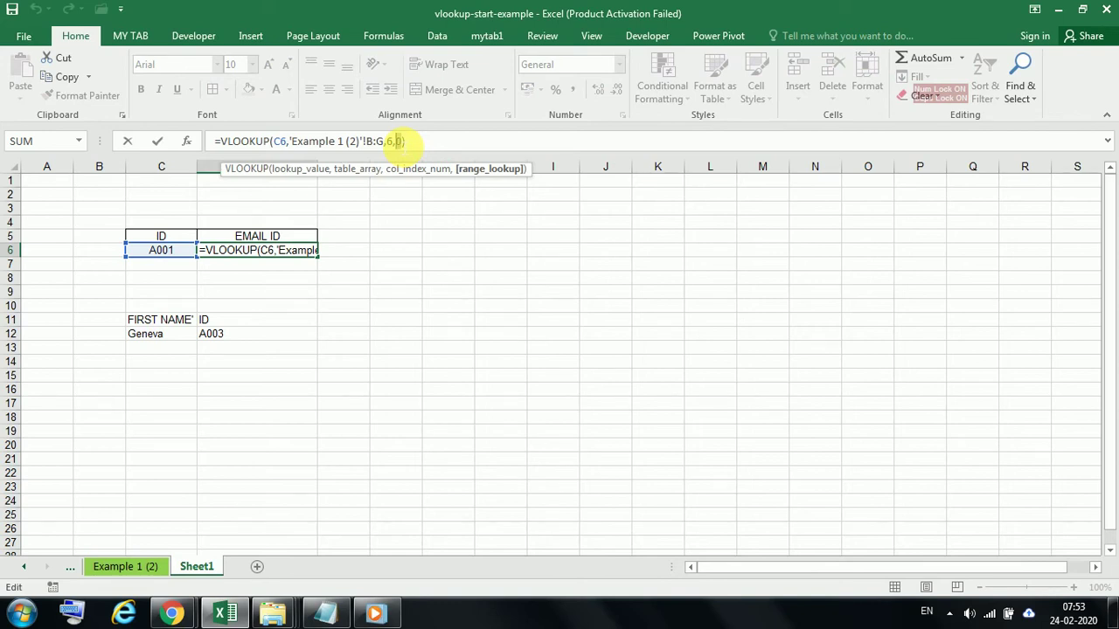
key(Return)
click(394, 363)
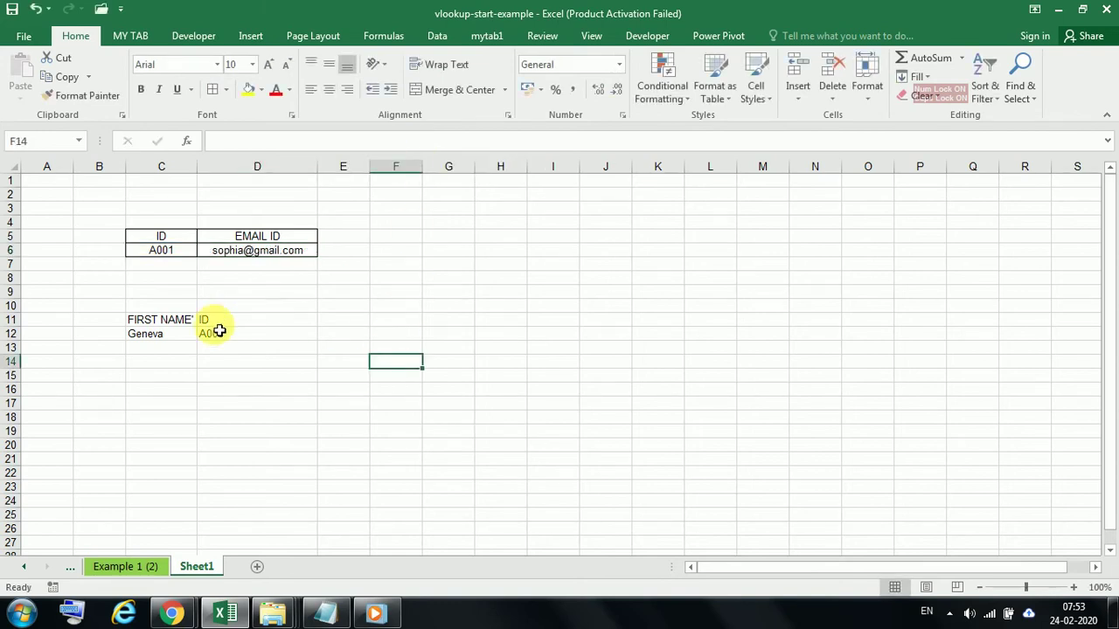
Review the records in B3:H15 of Example 1 (2) and the group formula in H14
click(140, 566)
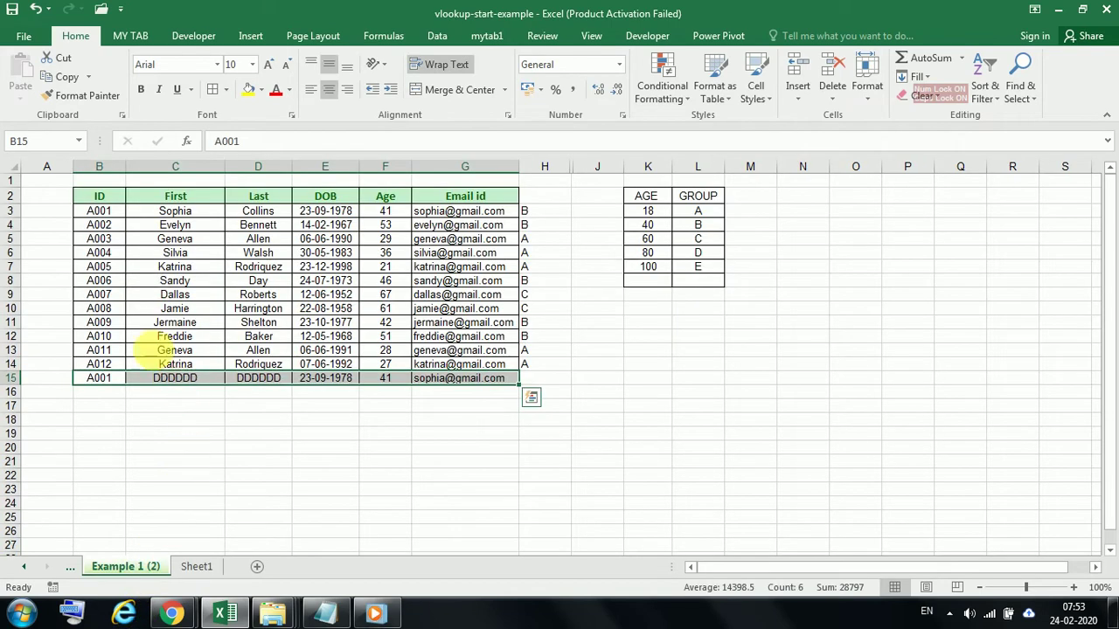
drag(99, 215, 527, 387)
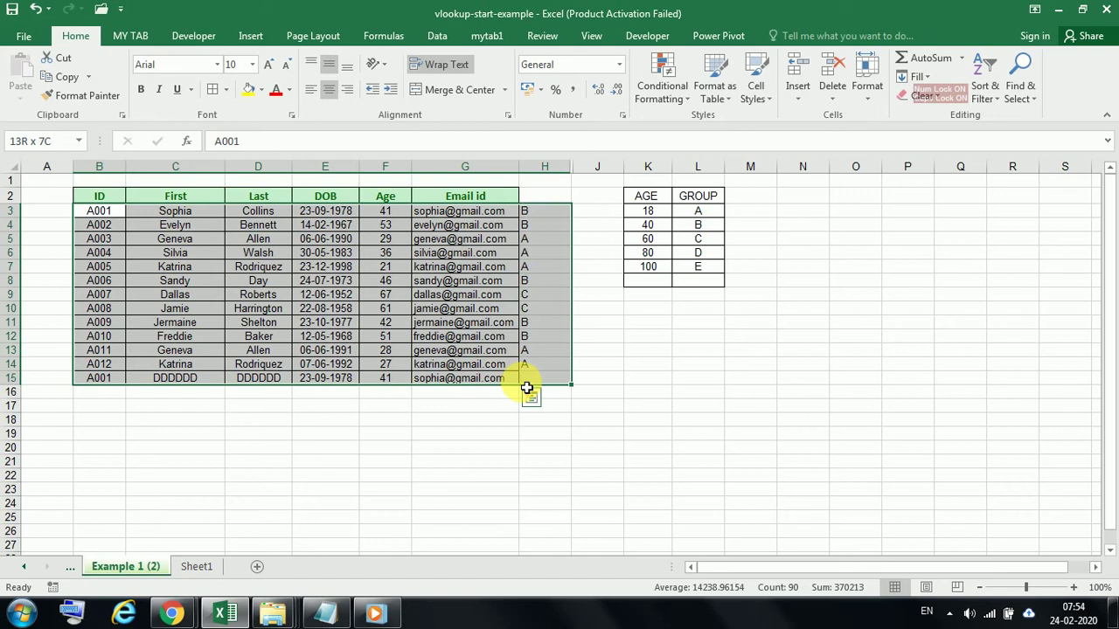
click(551, 368)
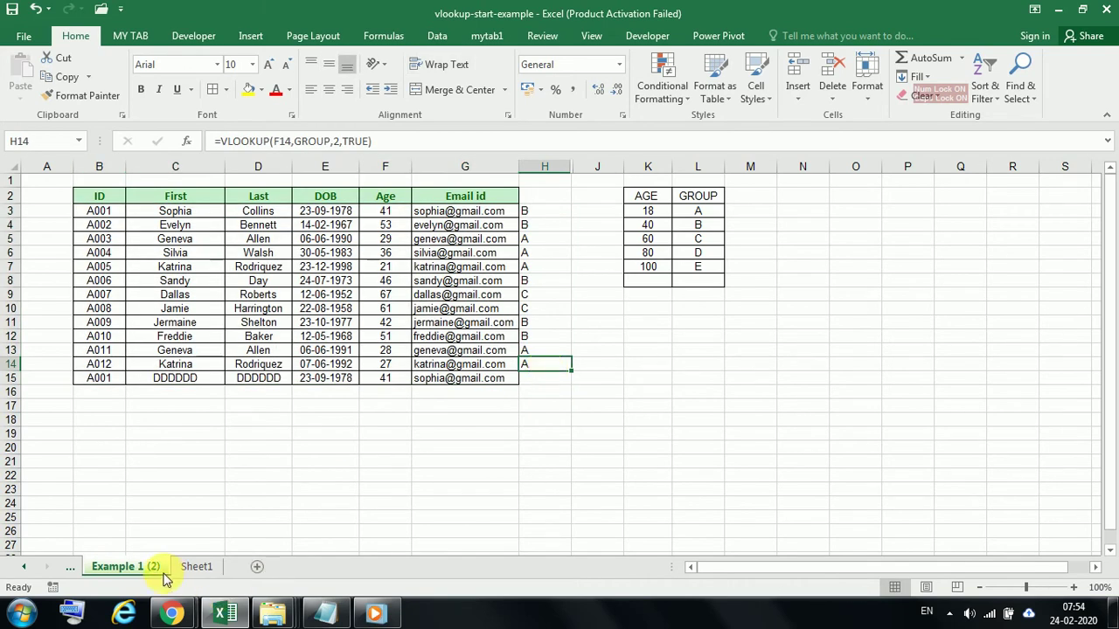
Change the leading letter of the lookup ID in C6 of Sheet1 to lowercase a
click(196, 566)
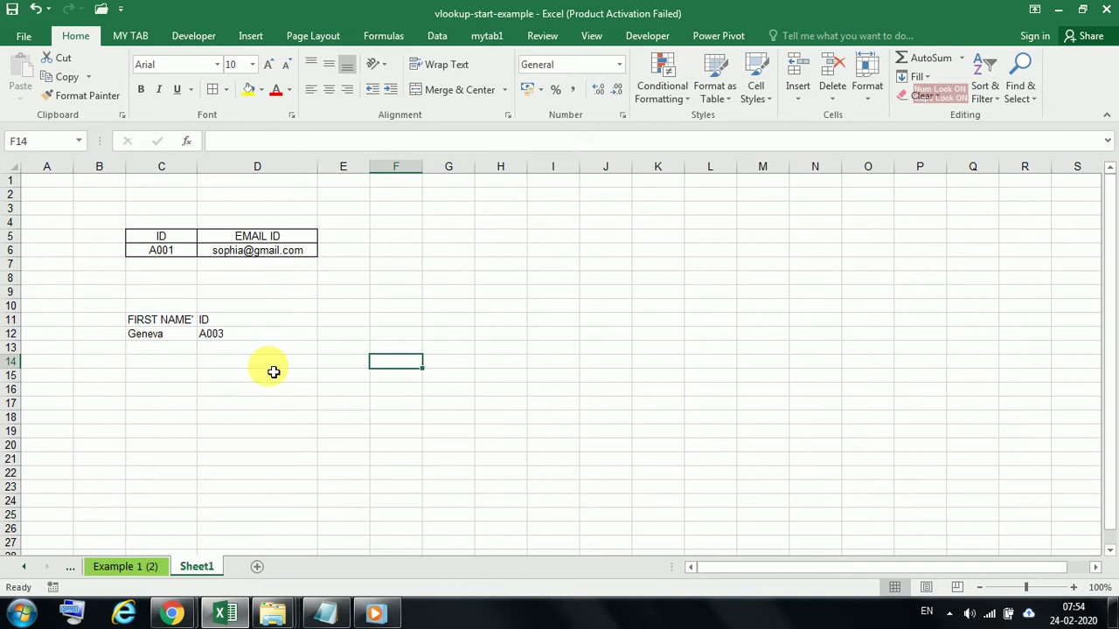
click(170, 257)
drag(223, 143, 216, 148)
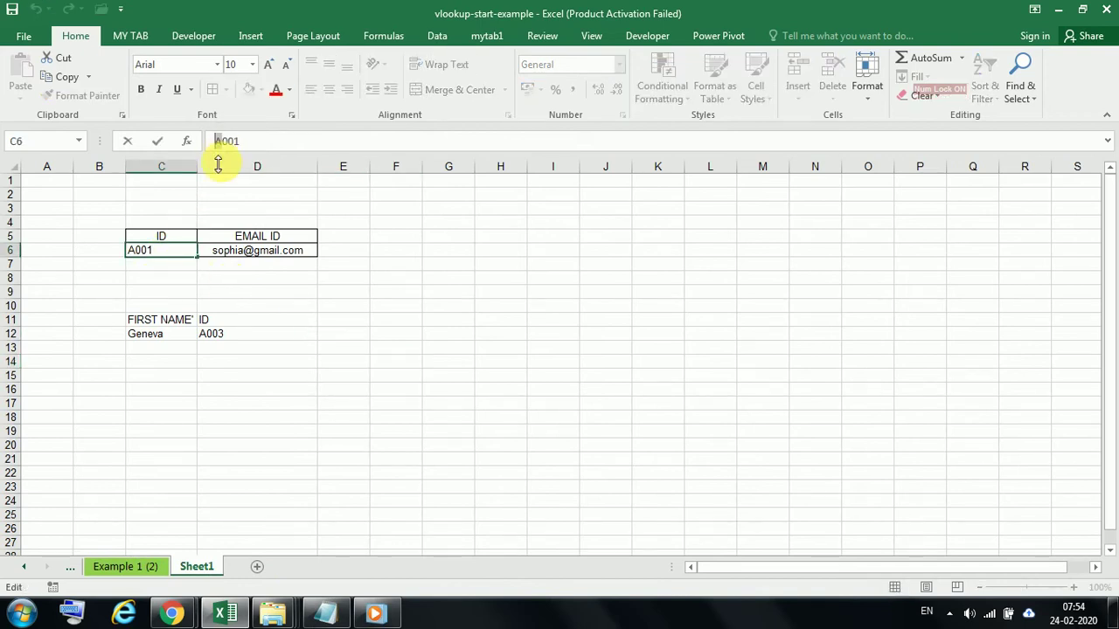
text(a)
click(314, 333)
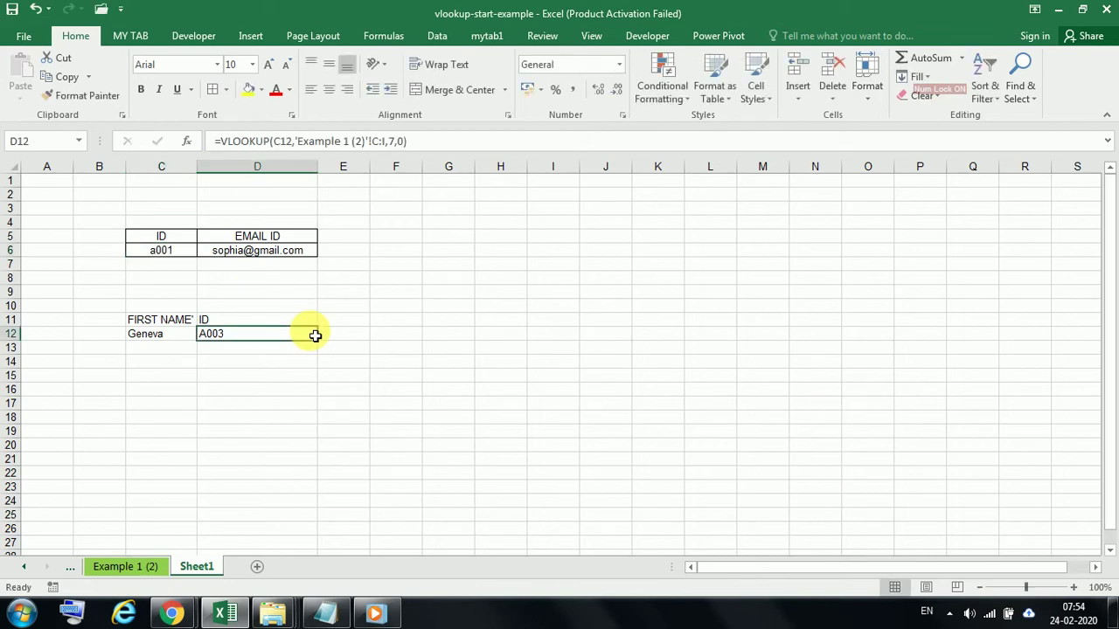
click(187, 255)
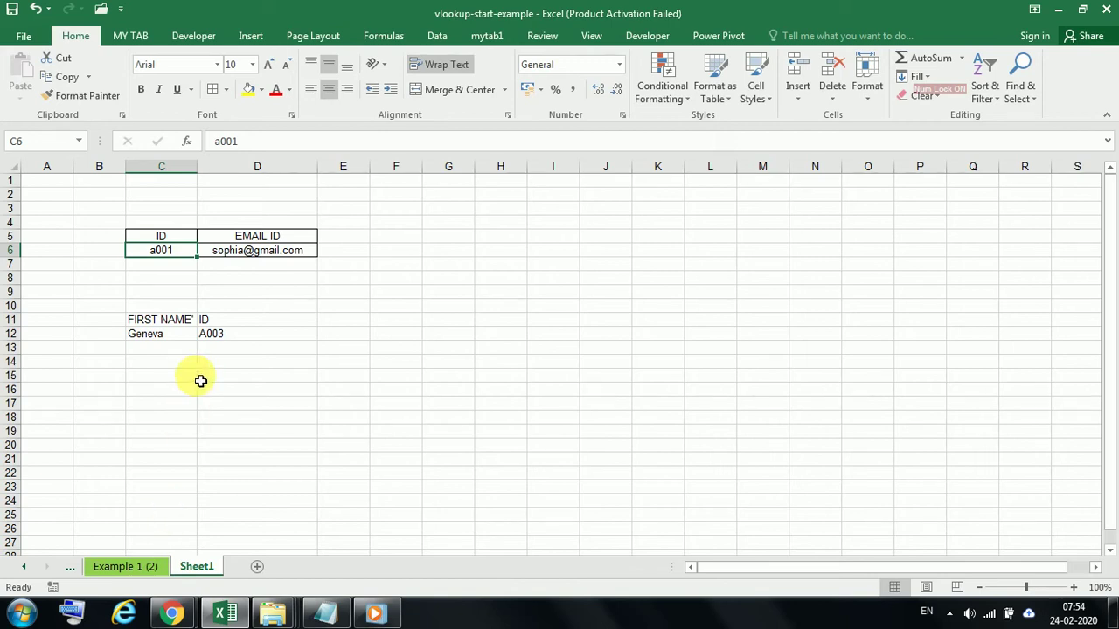
Remove the range_lookup argument from the VLOOKUP formula in D6, leaving =VLOOKUP(C6,'Example 1 (2)'!B:G,6), and check the cell
click(242, 251)
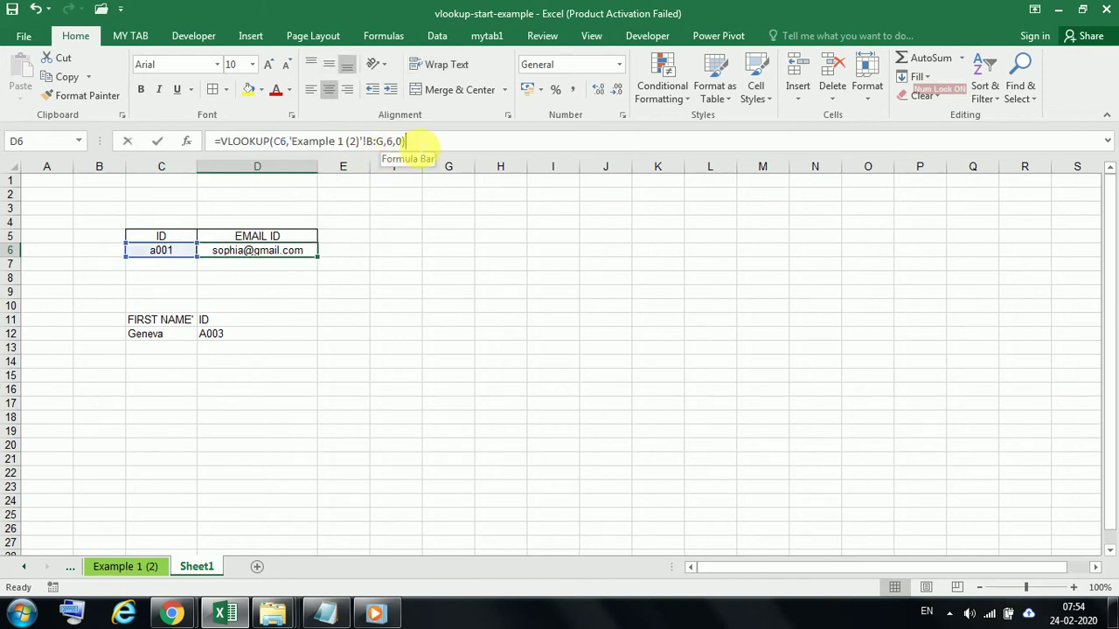
click(418, 143)
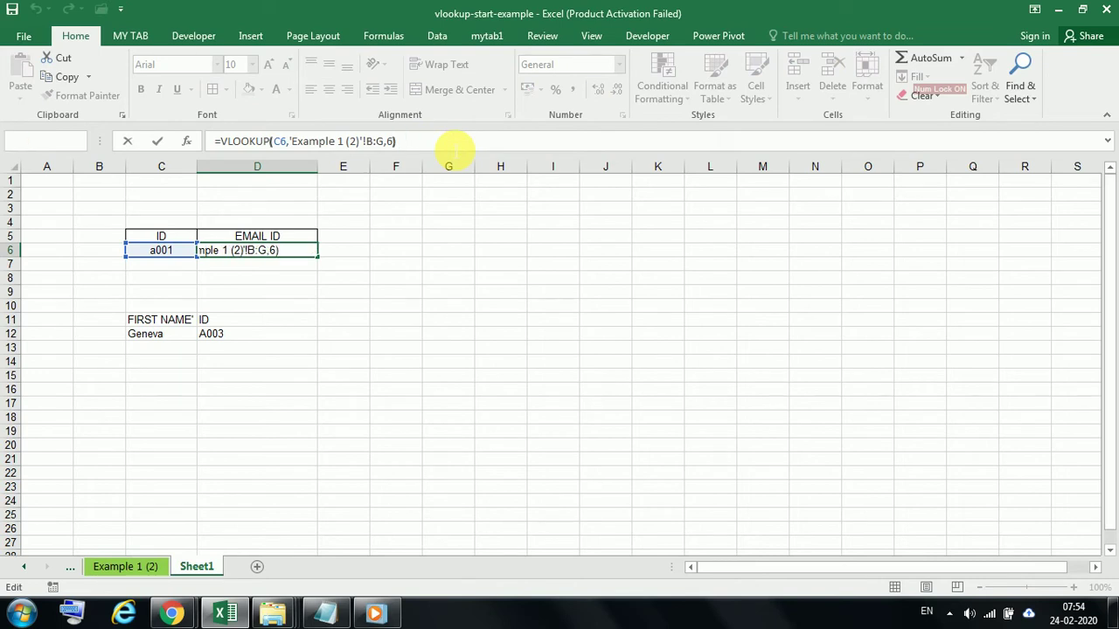
key(Return)
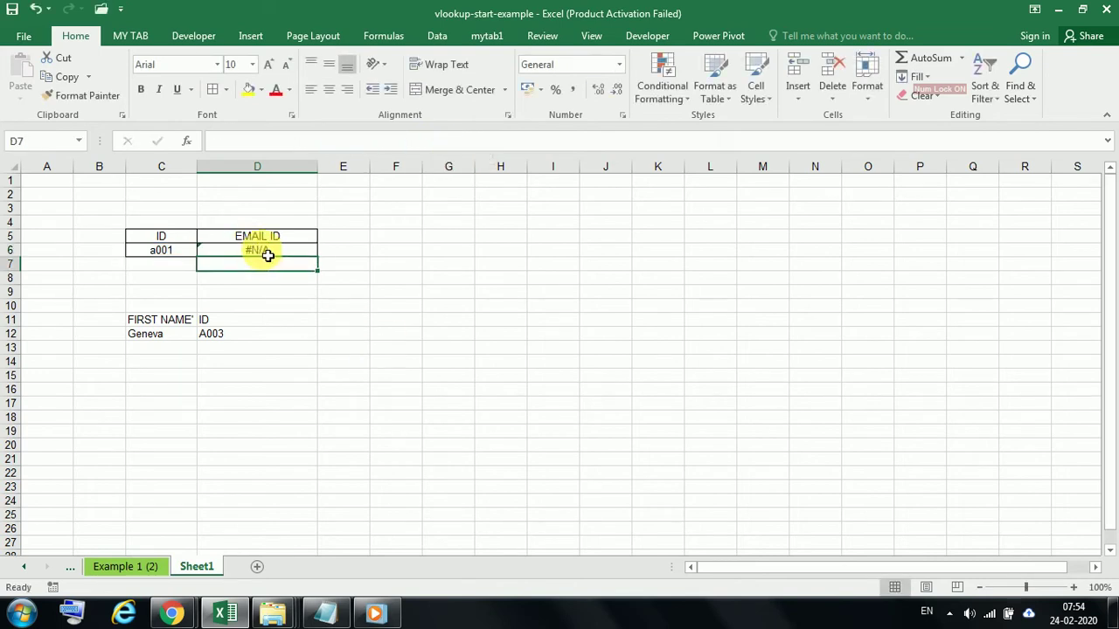
click(268, 254)
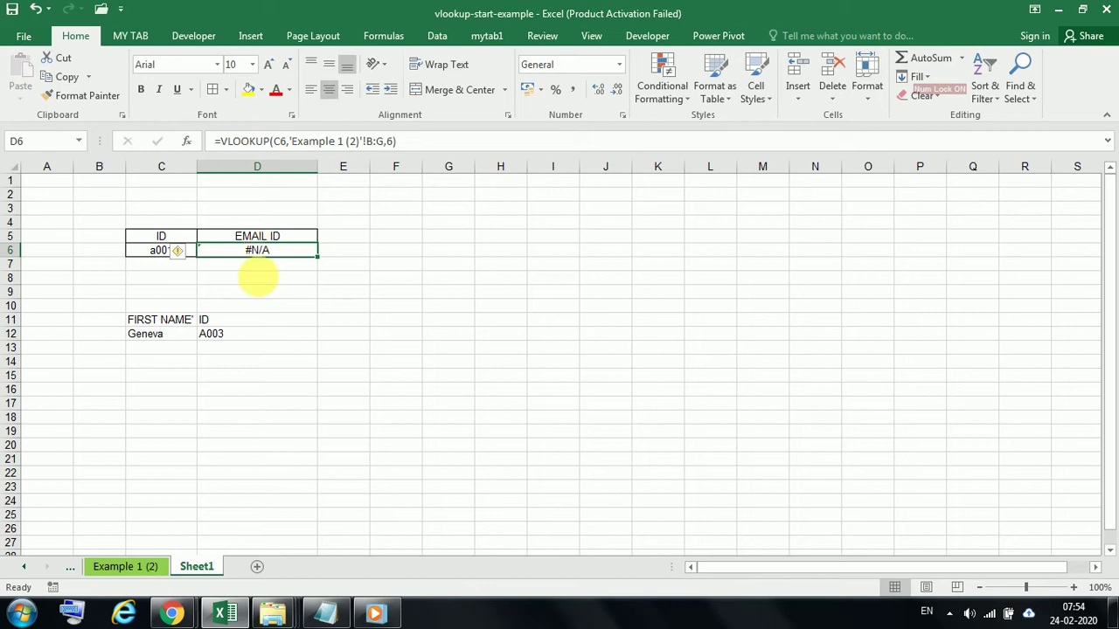
click(284, 305)
click(268, 255)
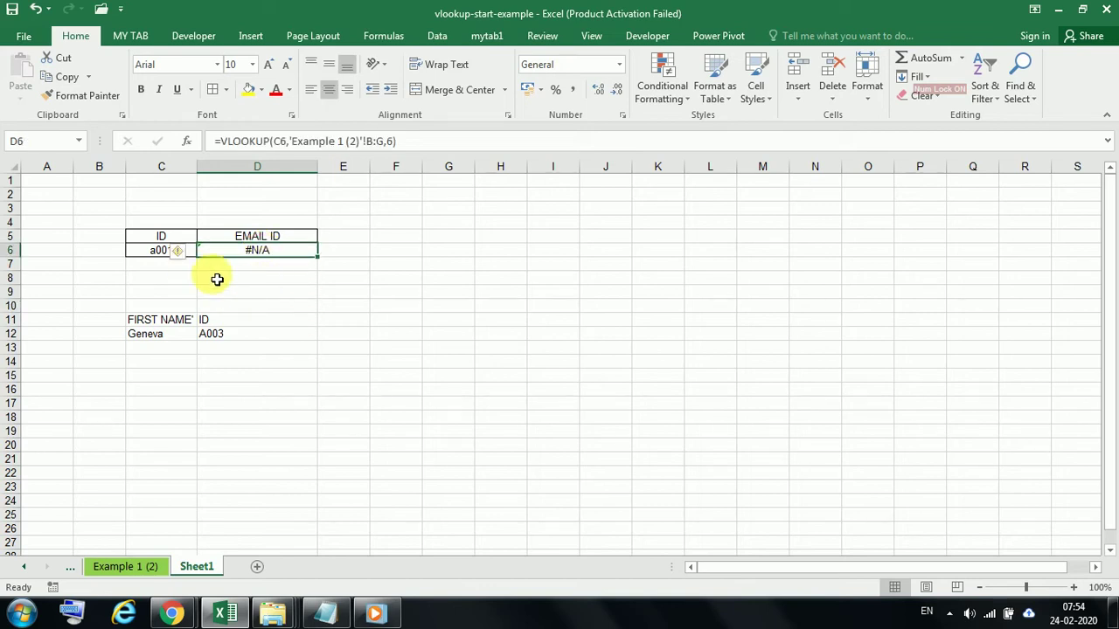
Change the leading letter of the lookup ID in C6 back to uppercase A
click(157, 253)
drag(223, 146, 216, 146)
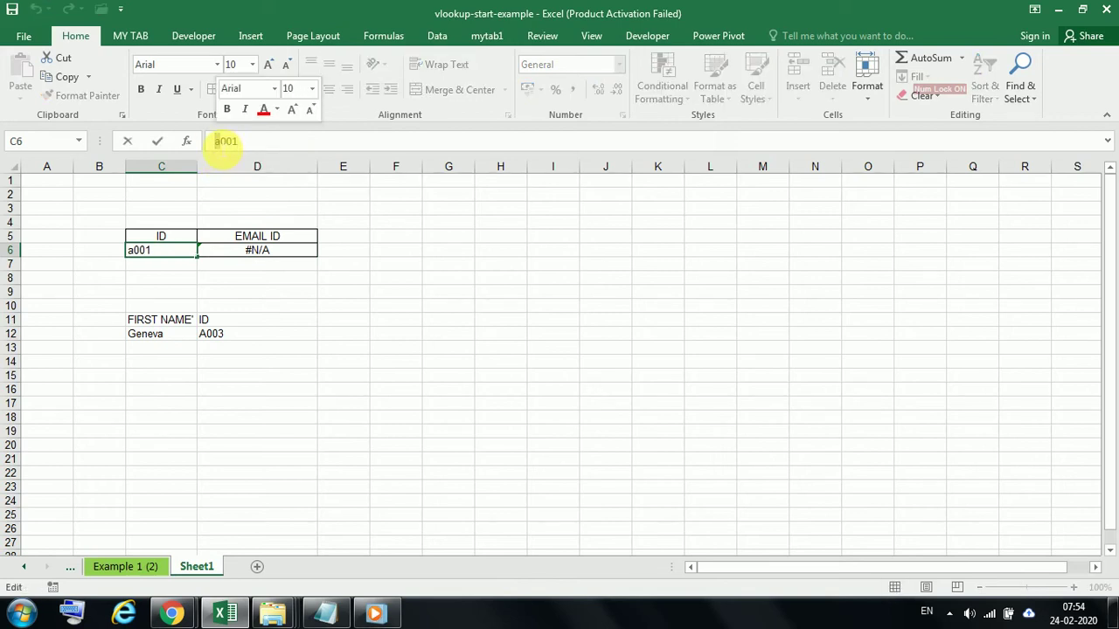
text(A)
click(342, 374)
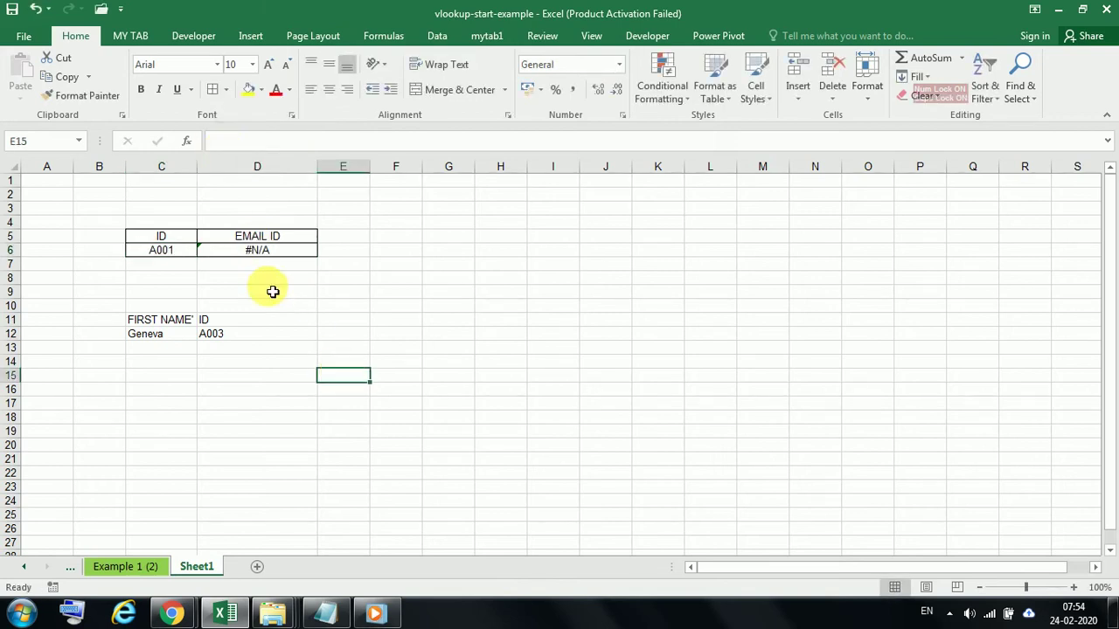
Inspect the arguments of the VLOOKUP formula in D6 without changing it, and return to the Example 1 (2) sheet
click(223, 256)
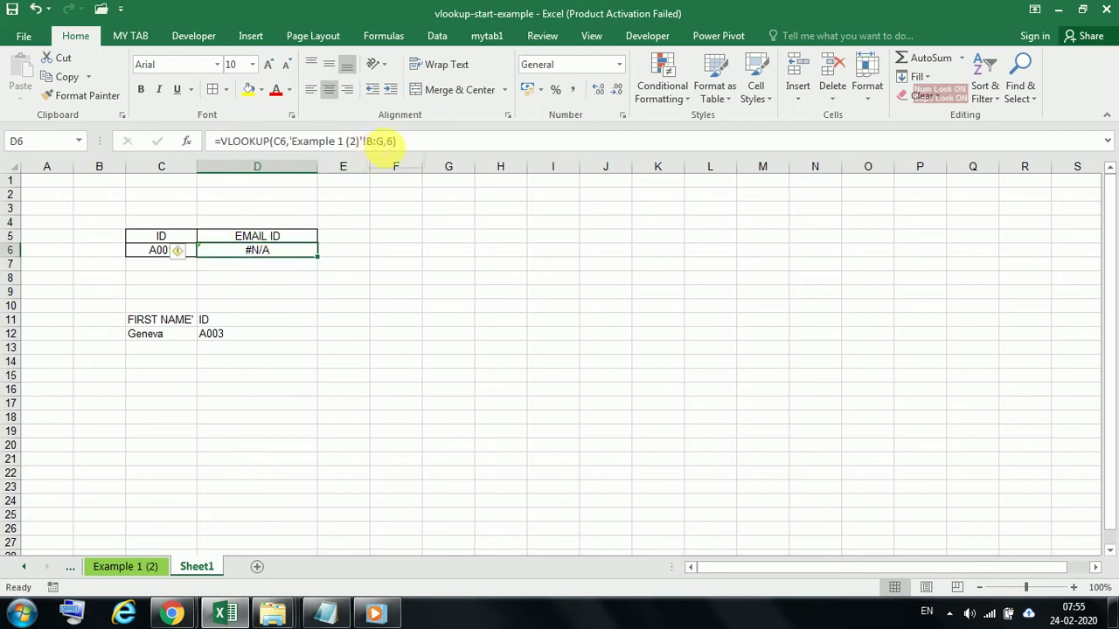
click(394, 142)
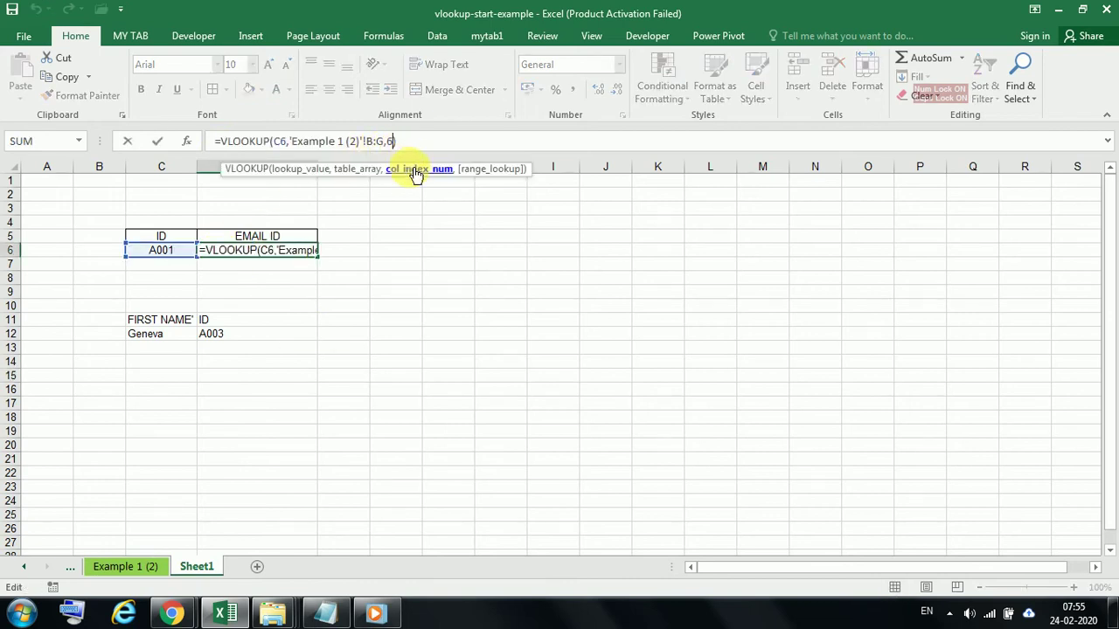
key(Escape)
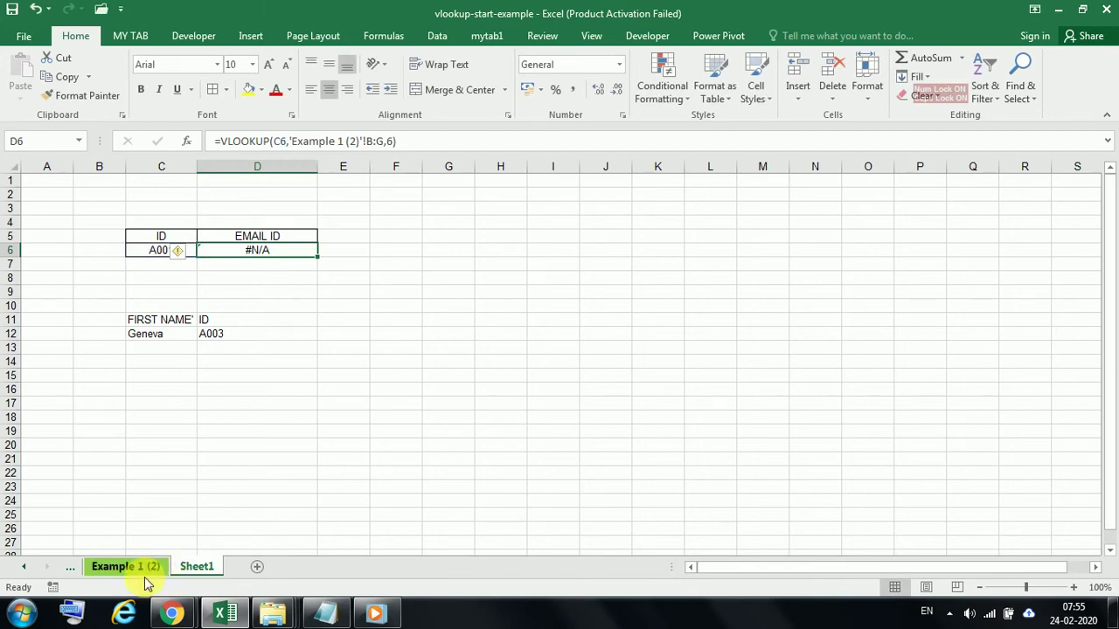
click(142, 570)
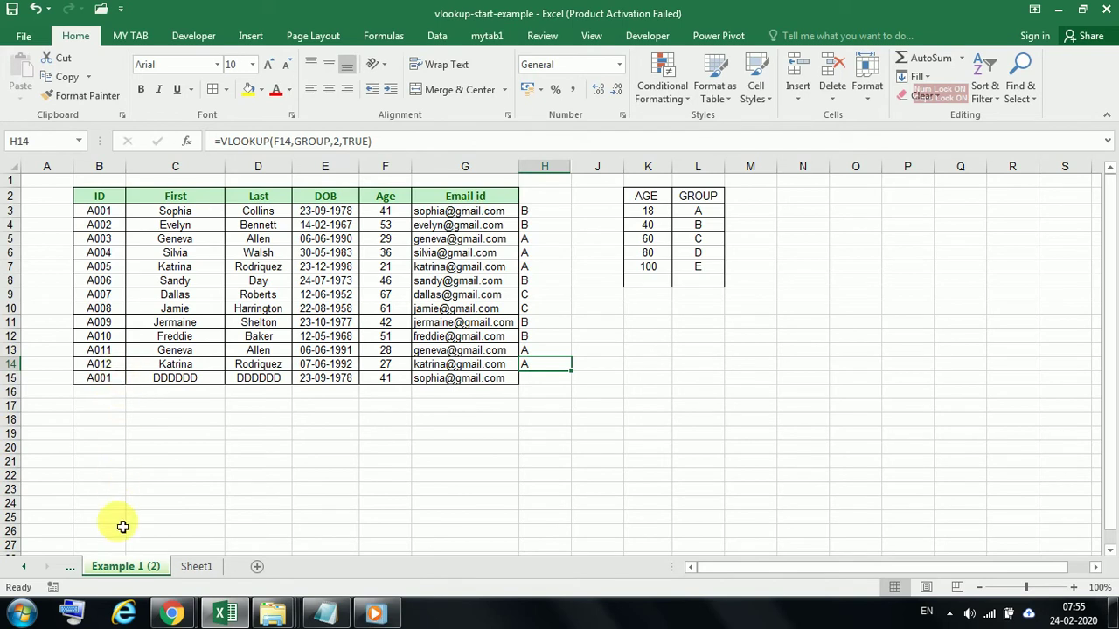
Change the final digit of the lookup ID in C6 of Sheet1 to 2 and reselect the cell
click(197, 566)
click(157, 250)
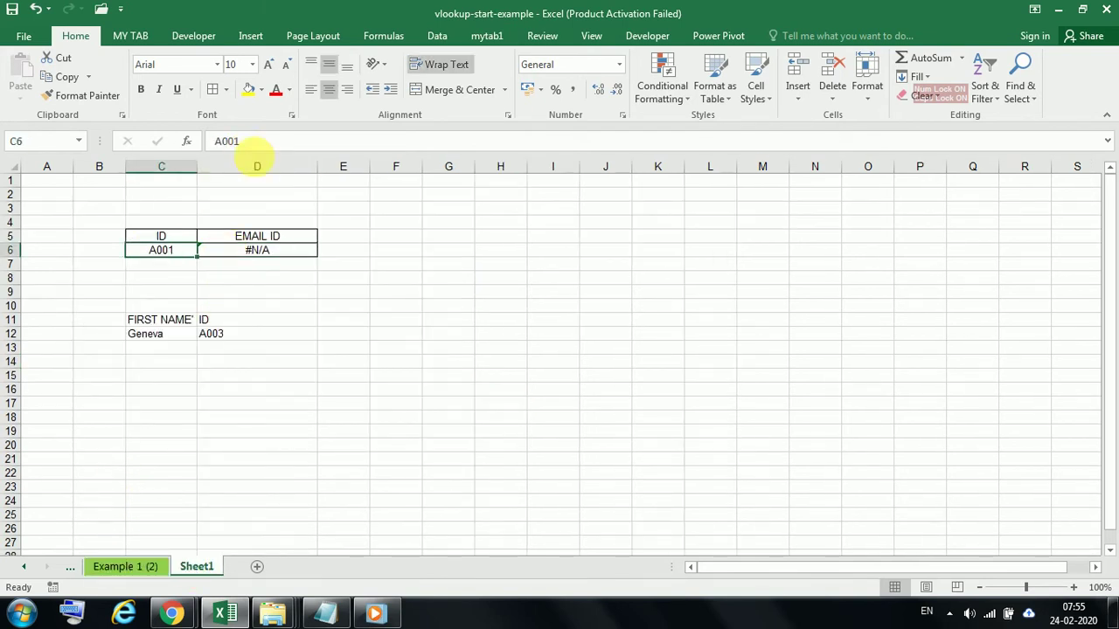
click(239, 143)
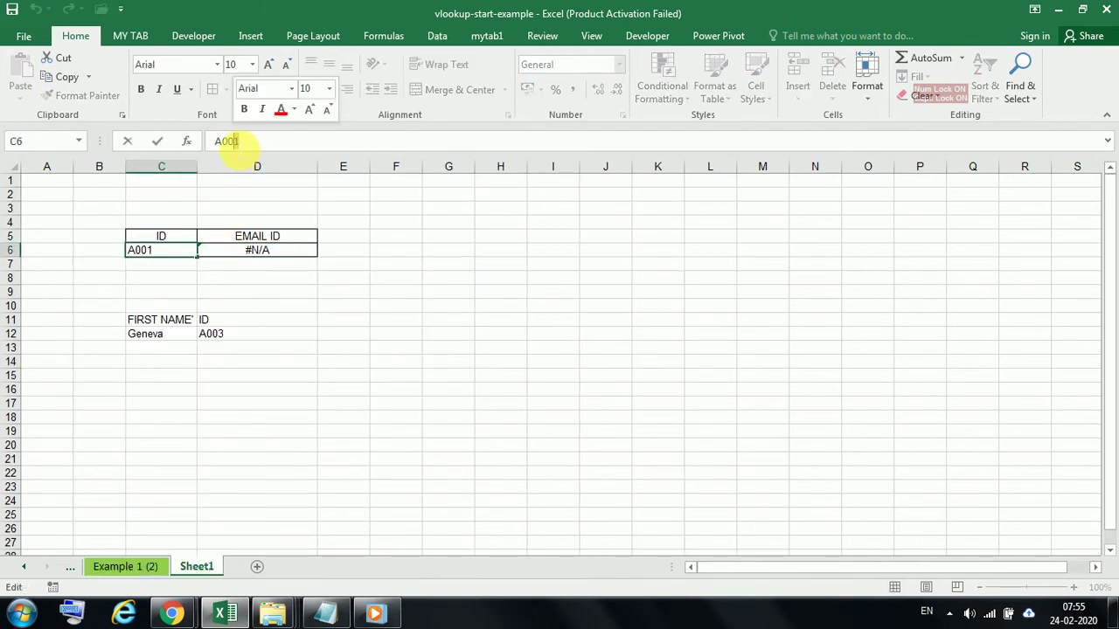
key(BackSpace)
text(2)
key(Return)
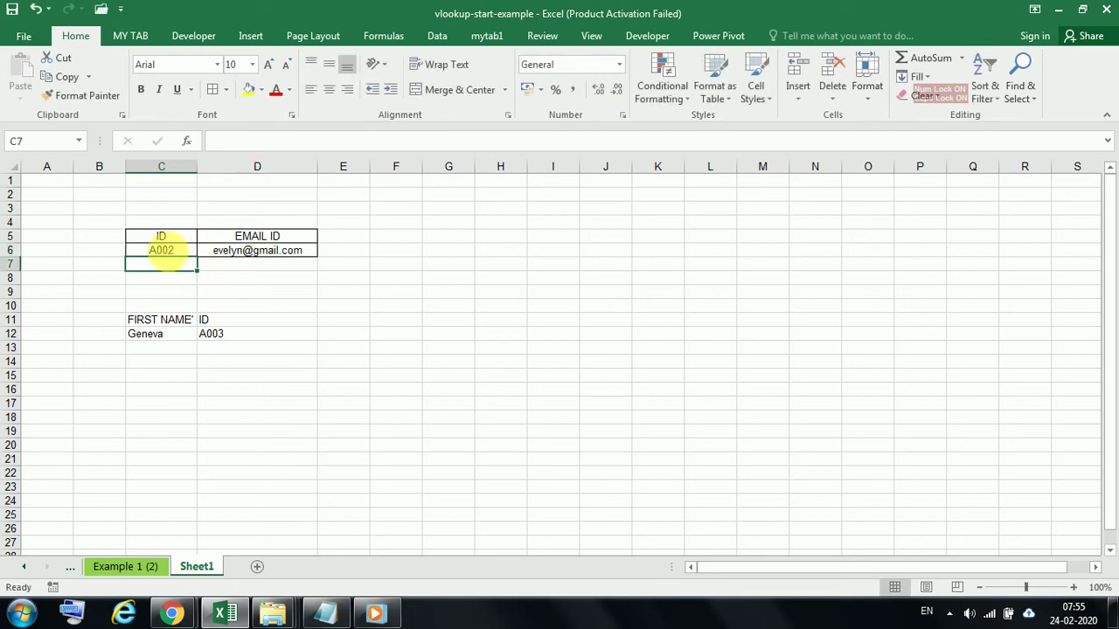
click(161, 252)
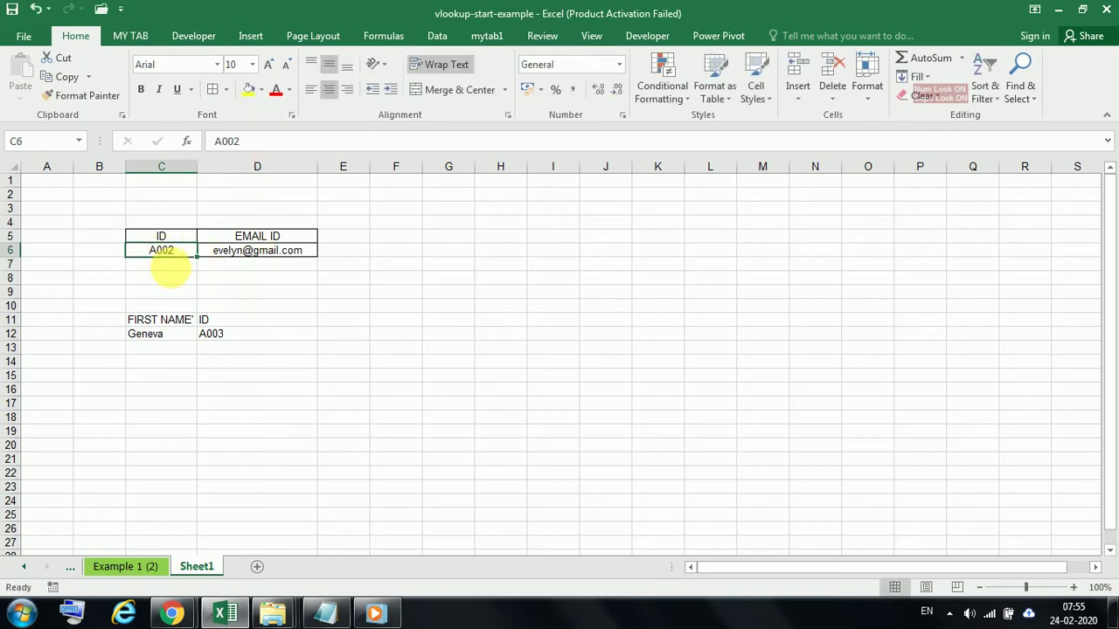
Review the ID values in B3:B15 on the Example 1 (2) sheet and return to Sheet1
click(140, 574)
drag(116, 300, 113, 379)
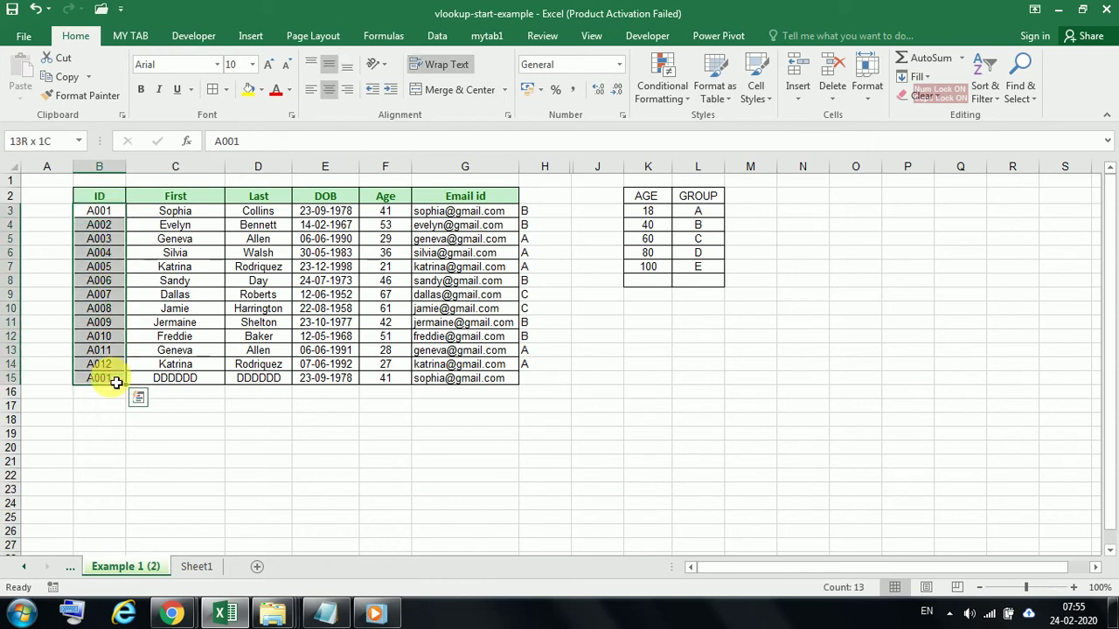
click(197, 565)
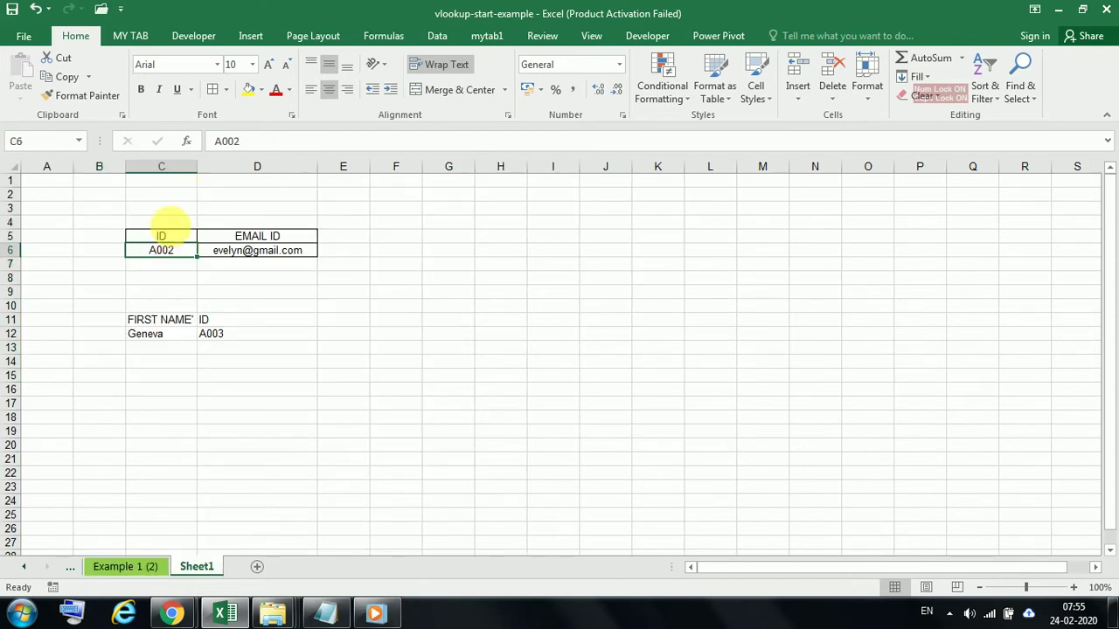
Change the leading letter of the lookup ID in C6 to lowercase a
click(224, 142)
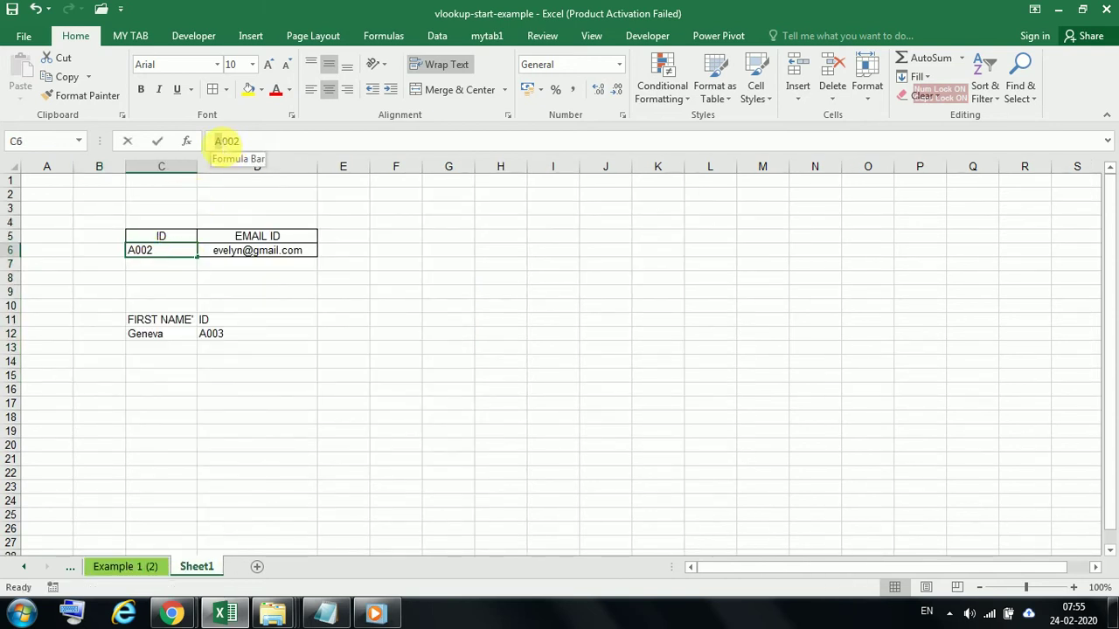
click(319, 389)
click(175, 252)
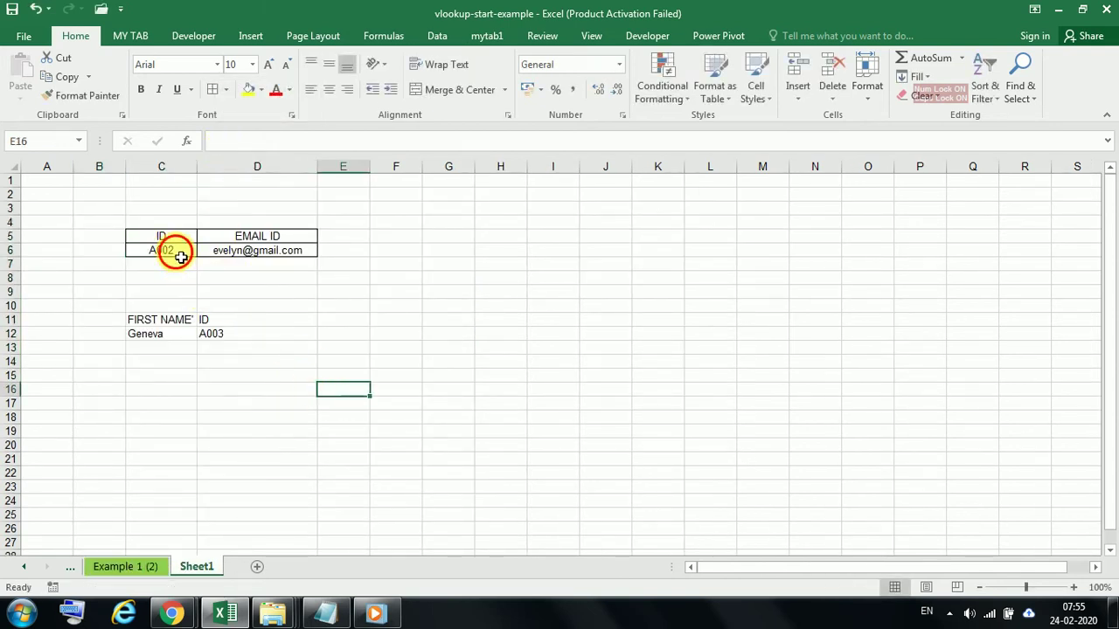
click(225, 143)
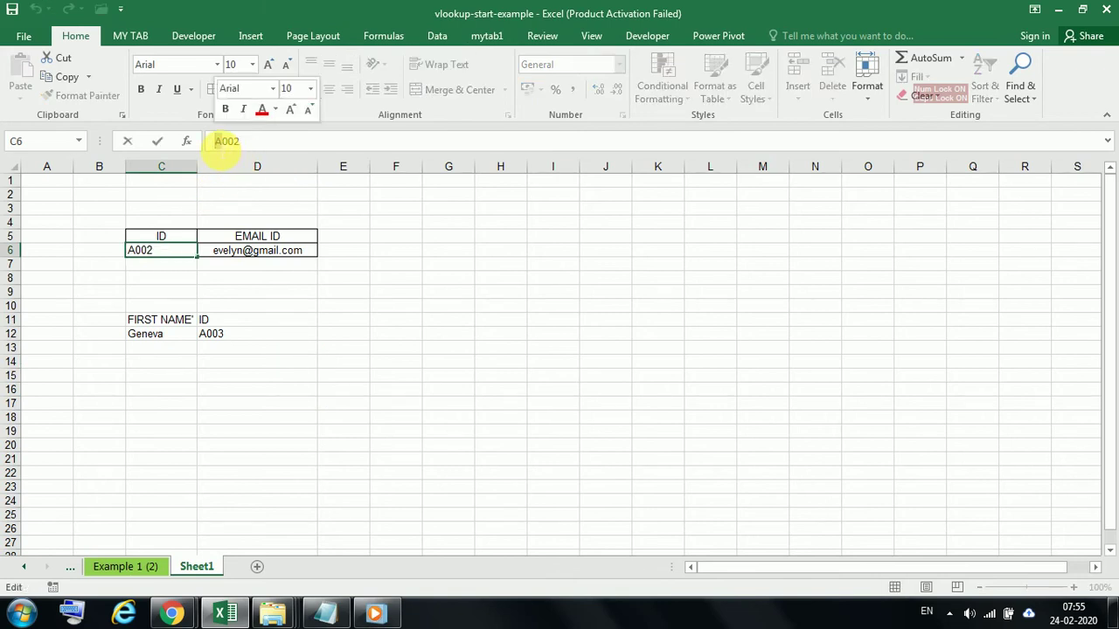
key(BackSpace)
text(a)
click(359, 313)
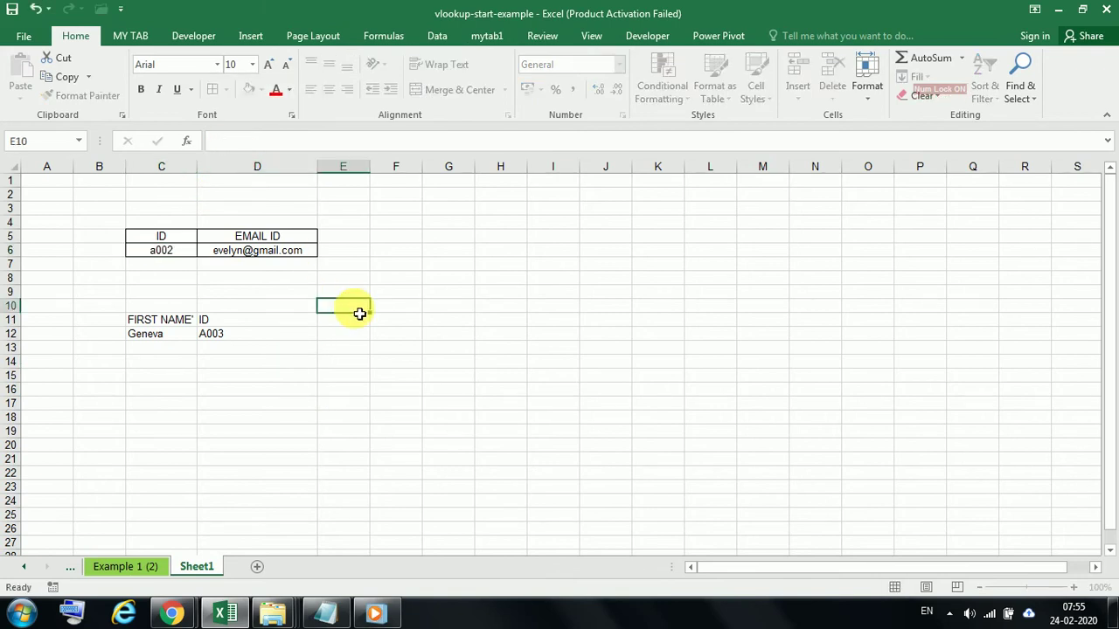
Change the final digit of the lookup ID in C6 to 1 and compare D6 with the source table on Example 1 (2)
click(169, 252)
key(BackSpace)
text(1)
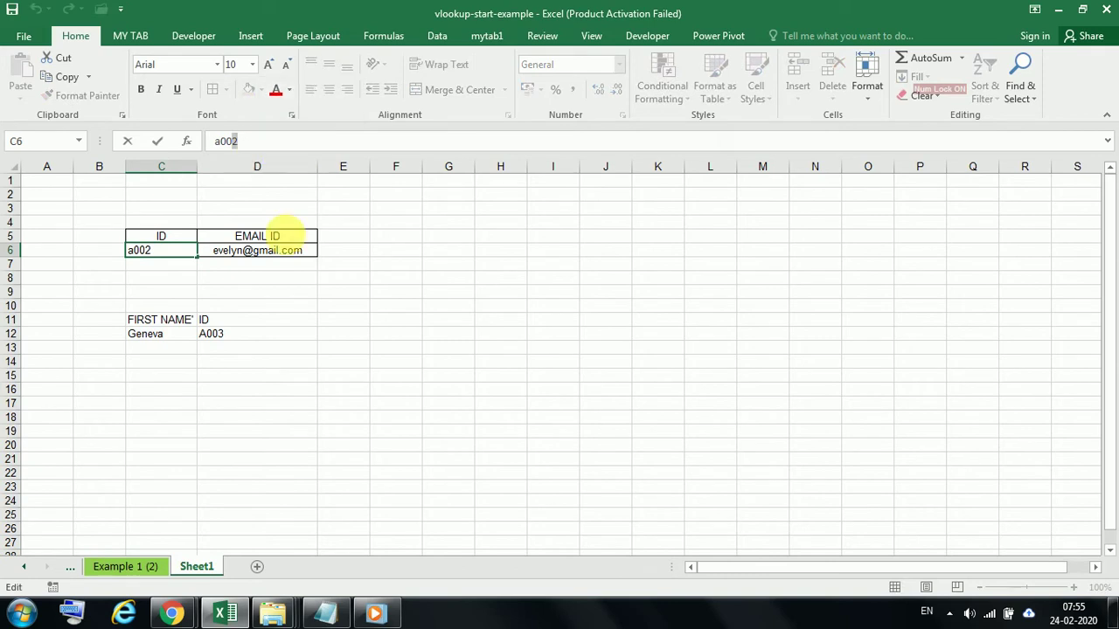
click(341, 336)
click(302, 254)
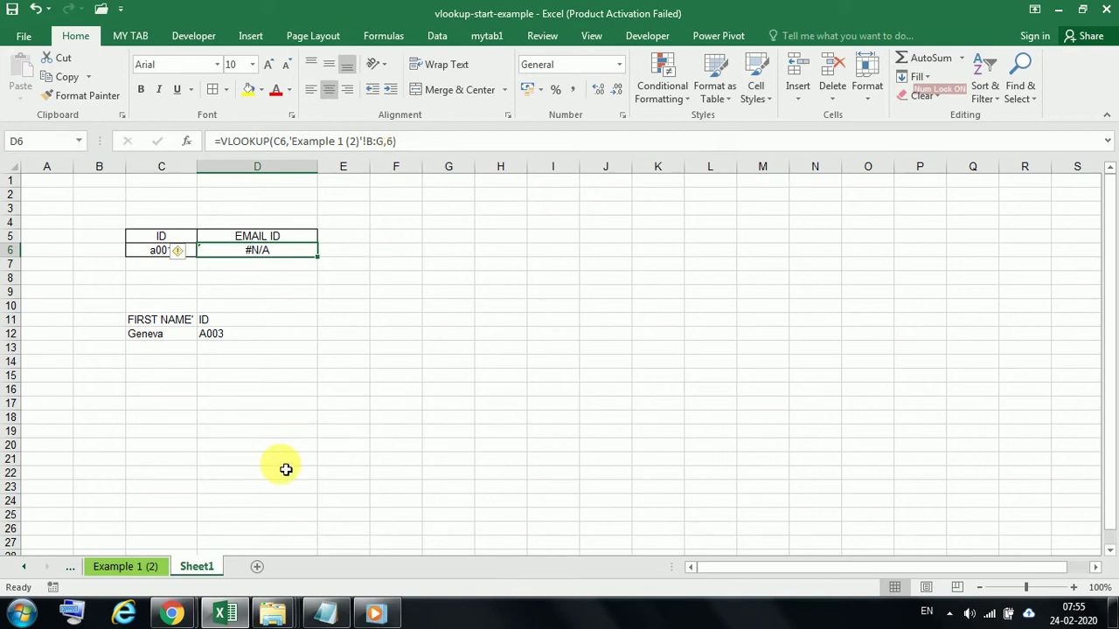
click(140, 567)
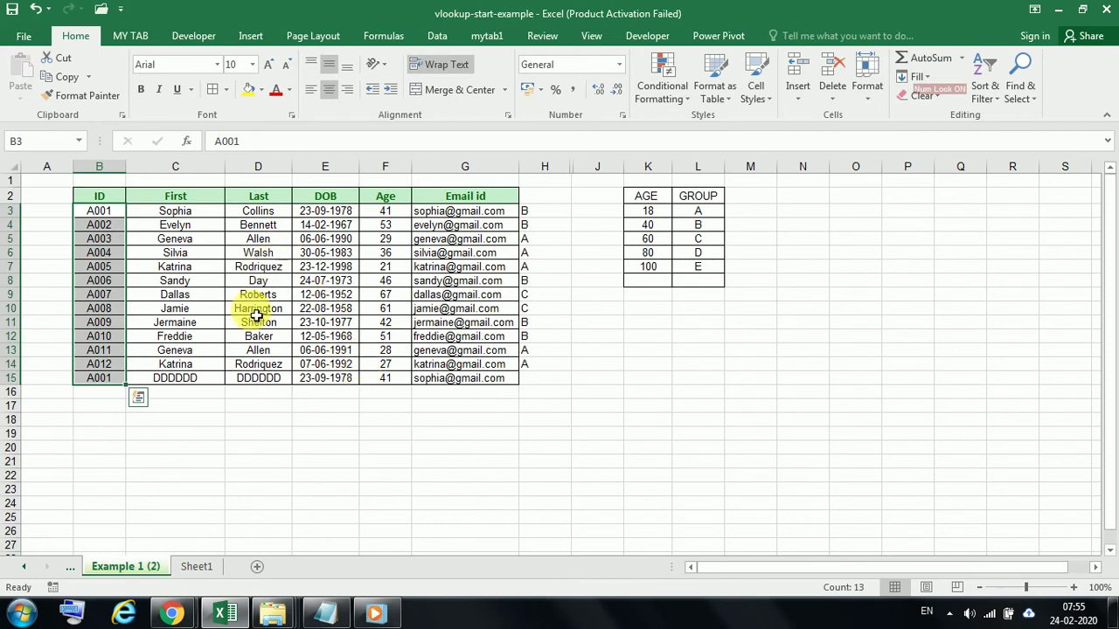
click(196, 566)
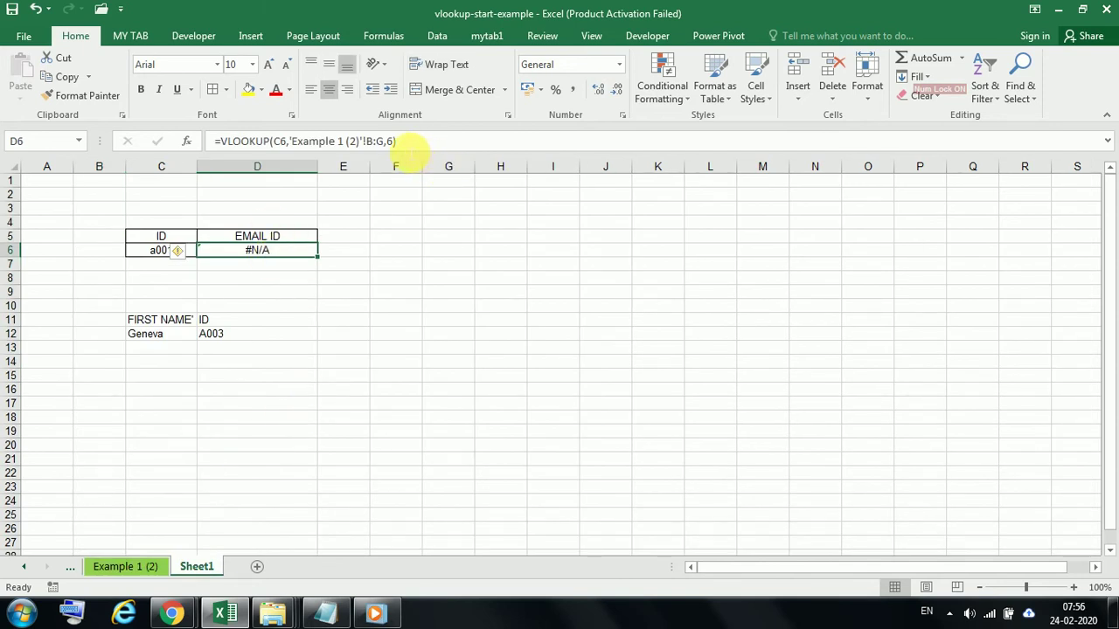
click(398, 141)
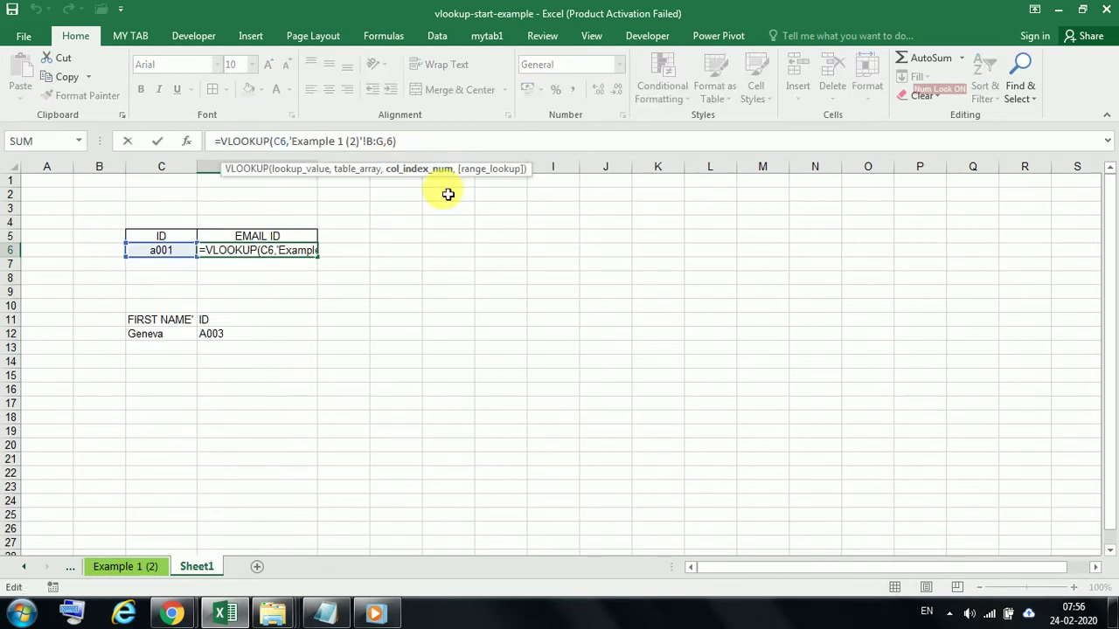
text(,)
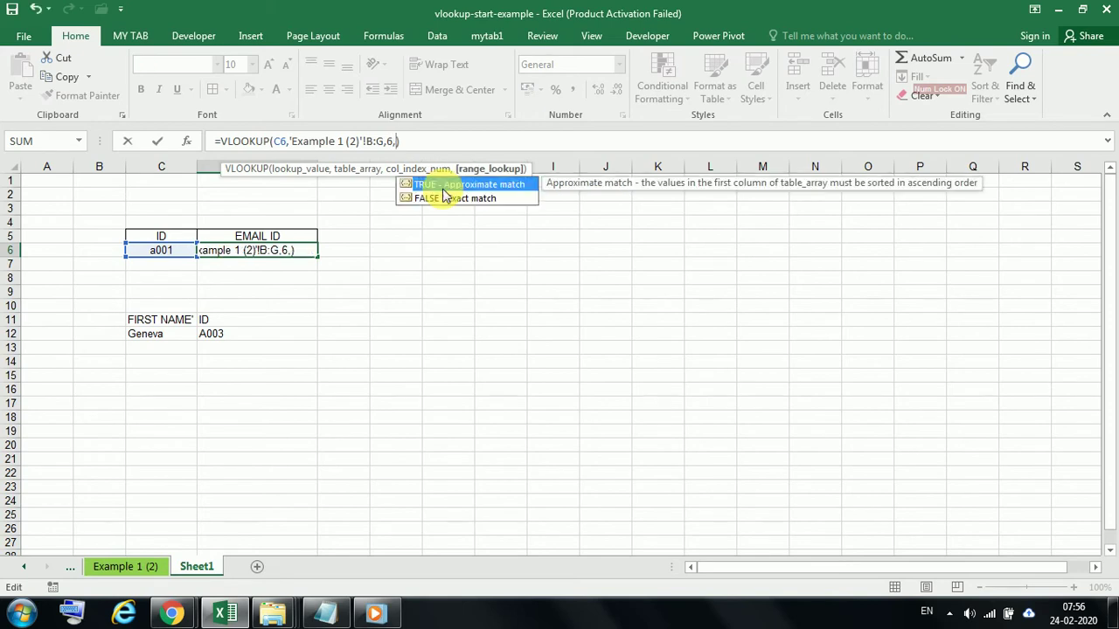
text(tr)
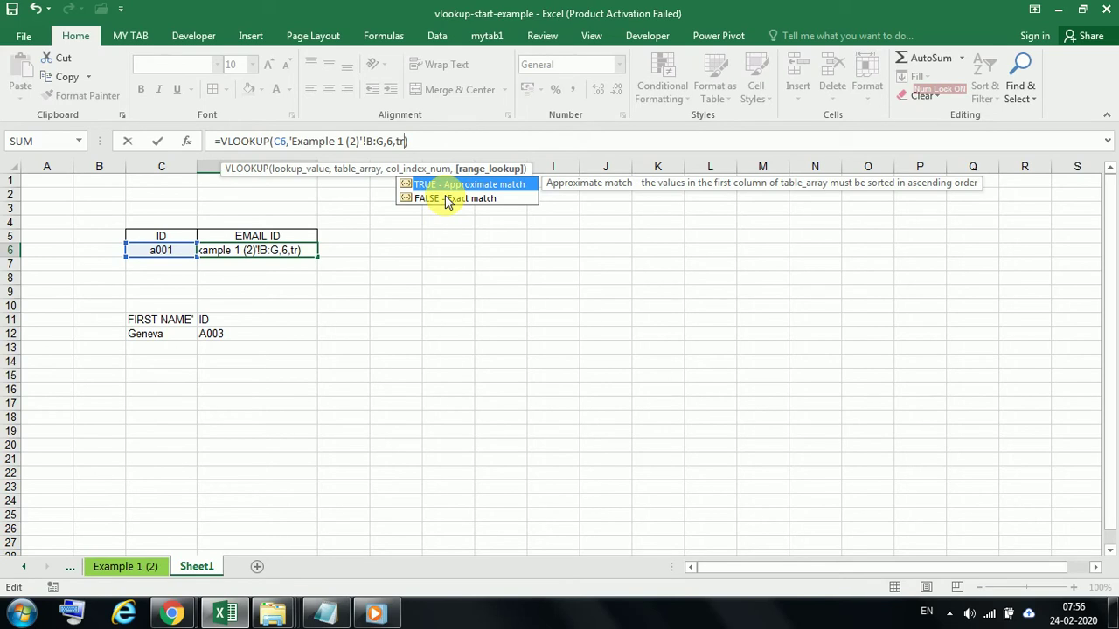
click(127, 568)
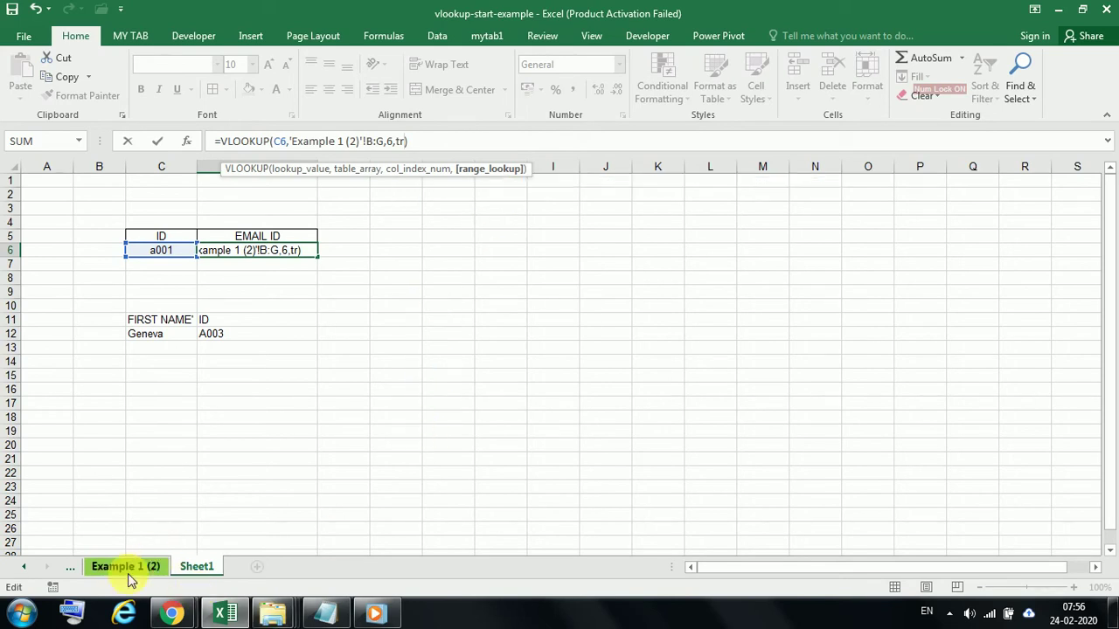
key(Return)
click(250, 487)
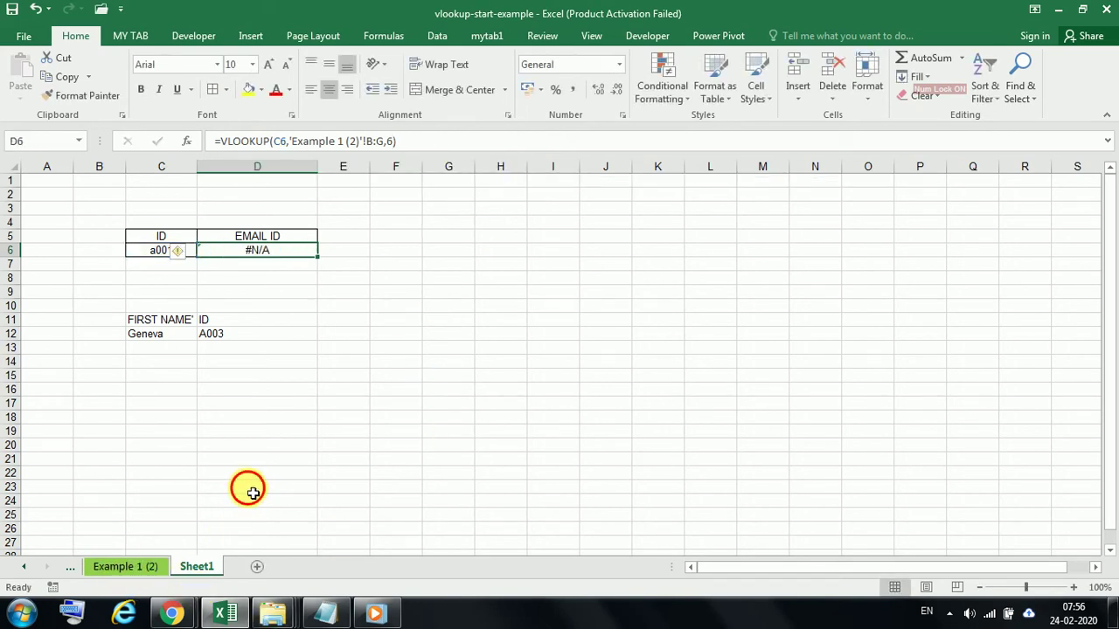
Name the data range B3:G15 on the Example 1 (2) sheet range1
click(125, 566)
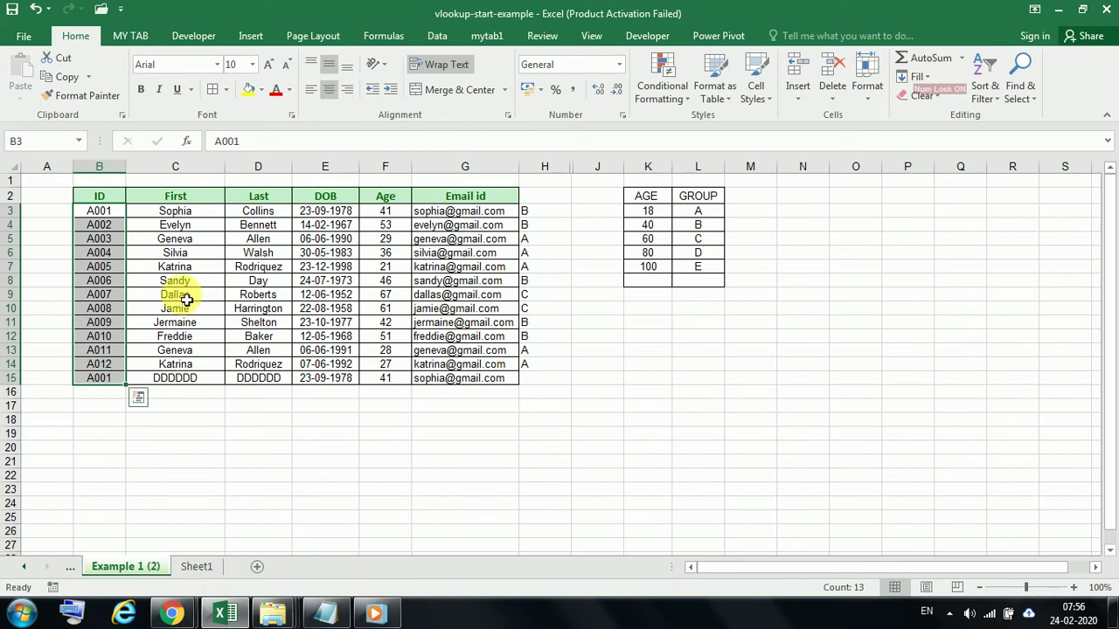
click(209, 491)
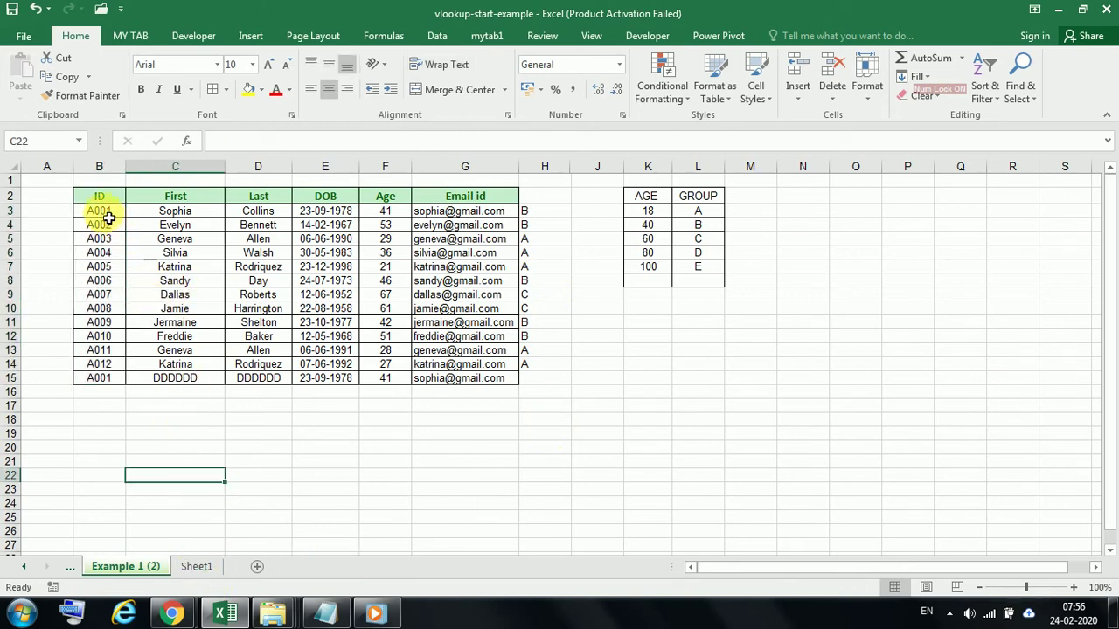
drag(107, 215, 506, 381)
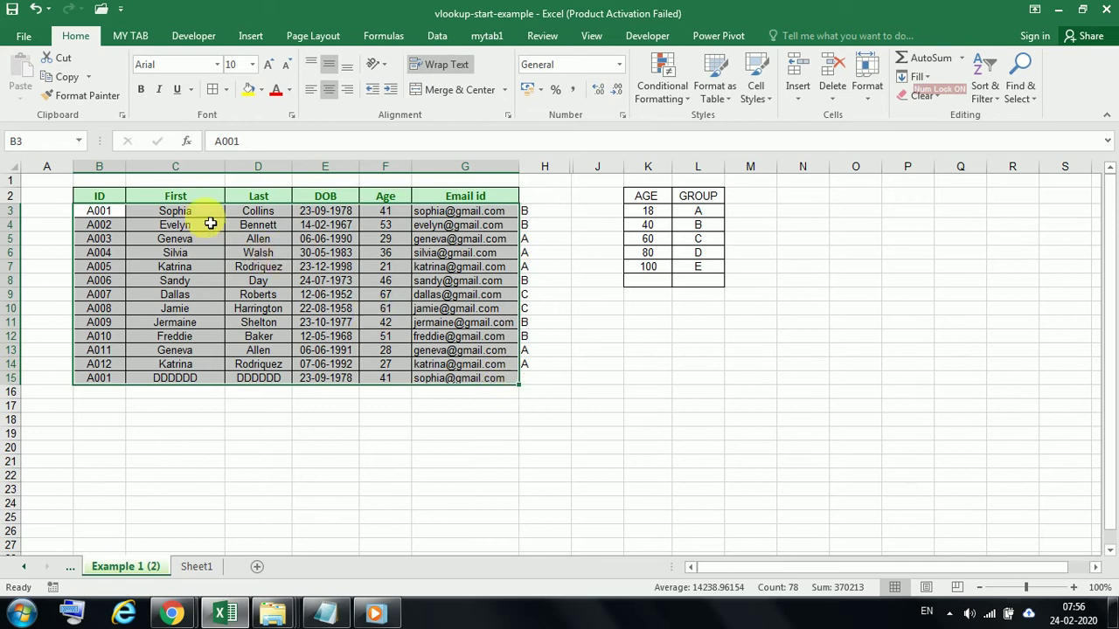
click(217, 323)
drag(94, 214, 487, 384)
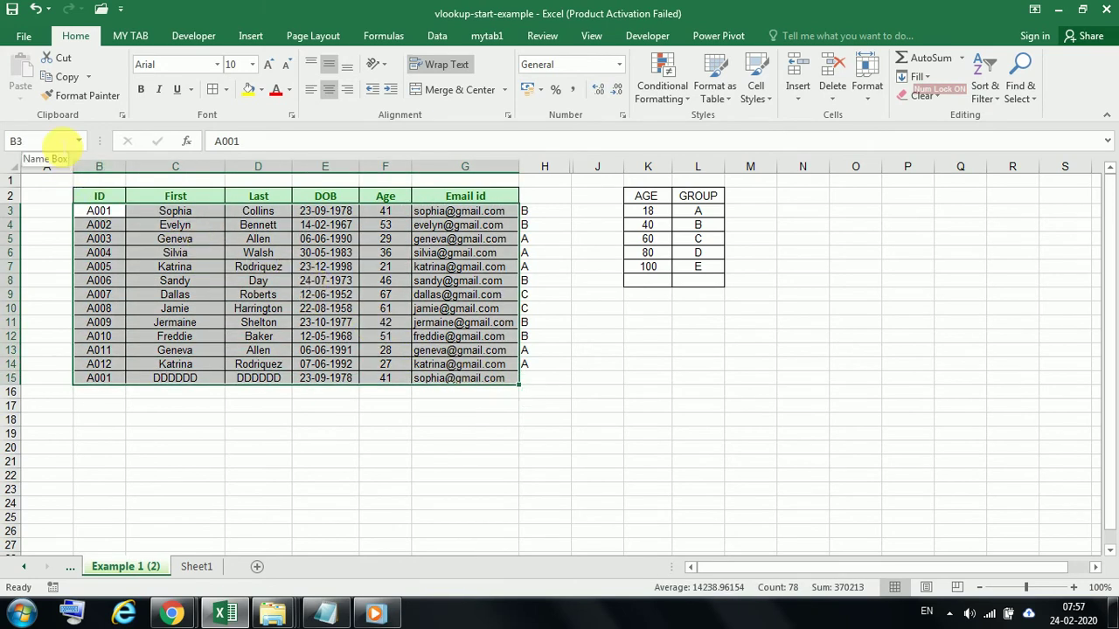
click(62, 145)
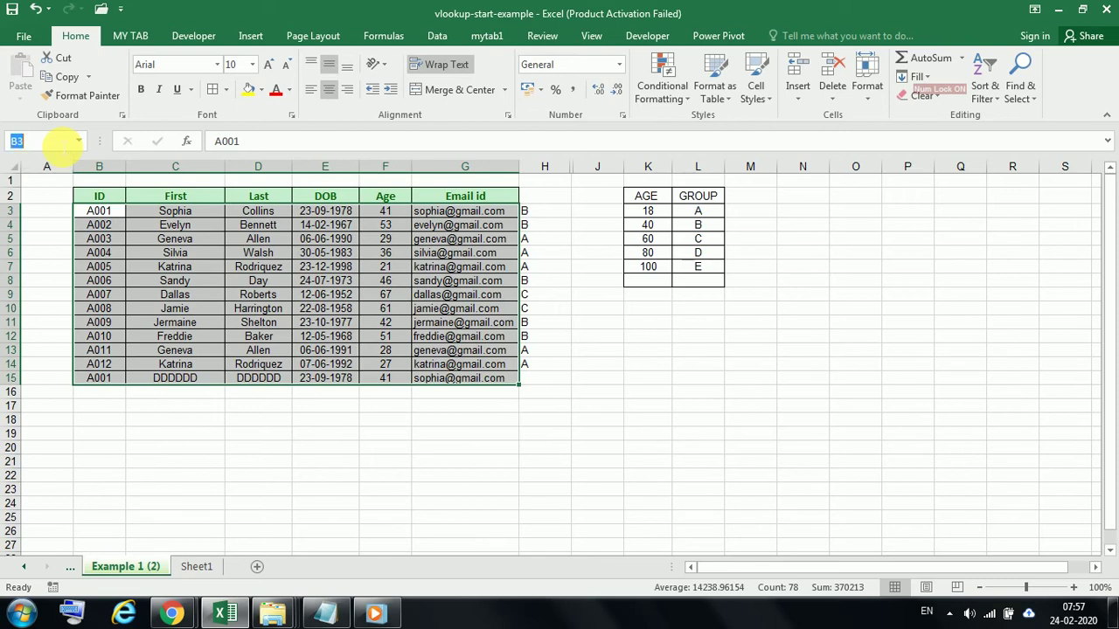
text(range1)
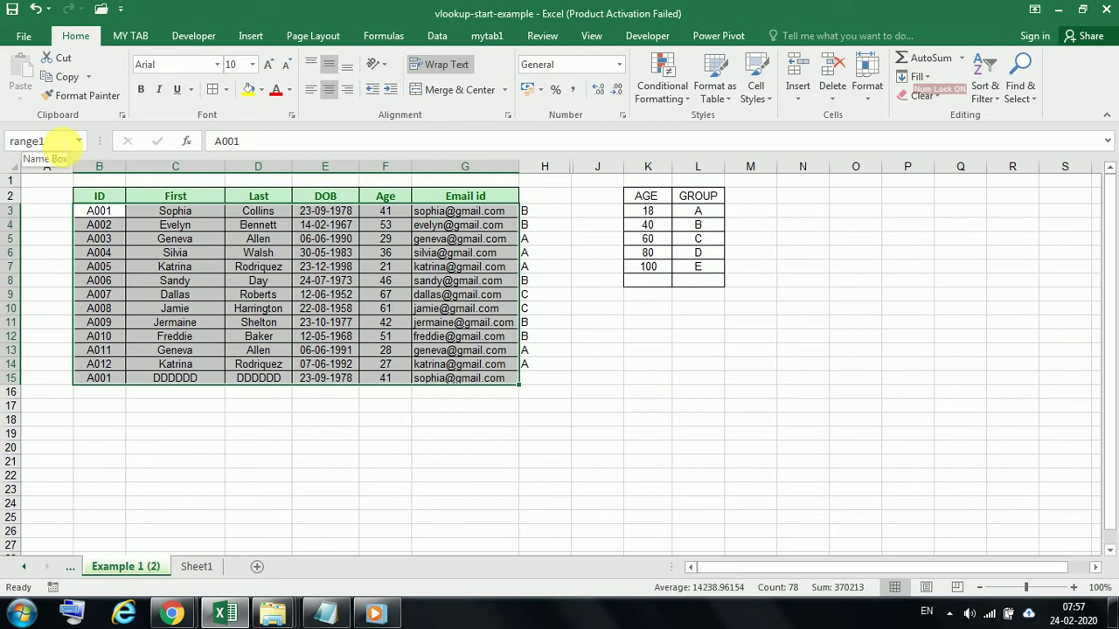
Replace the table_array 'Example 1 (2)'!B:G in the VLOOKUP formula in D6 of Sheet1 with the named range range1
click(199, 567)
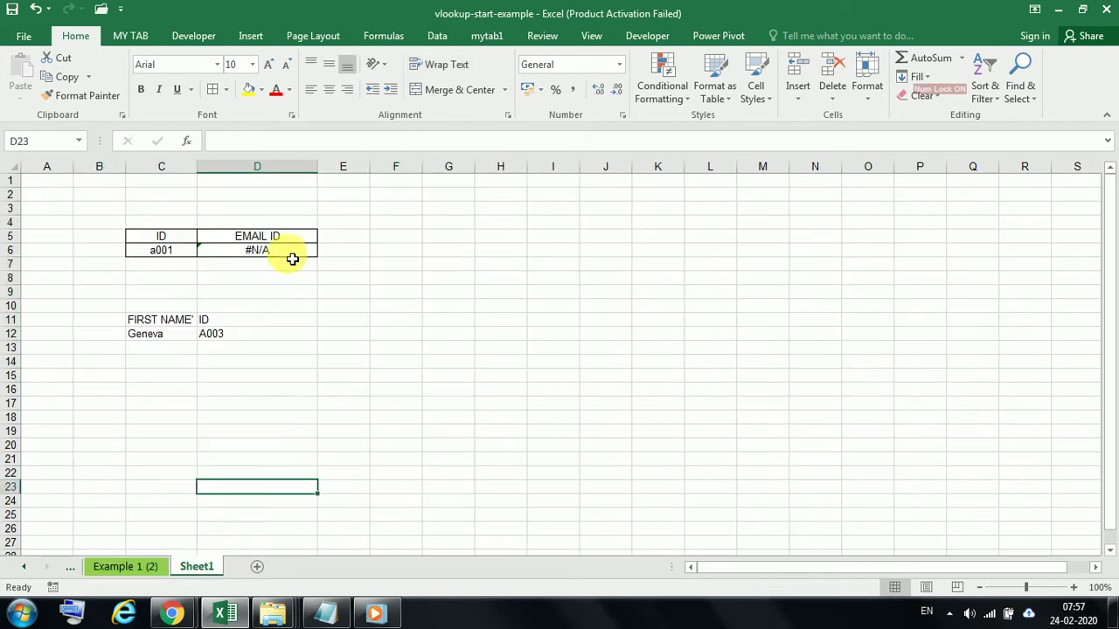
click(260, 251)
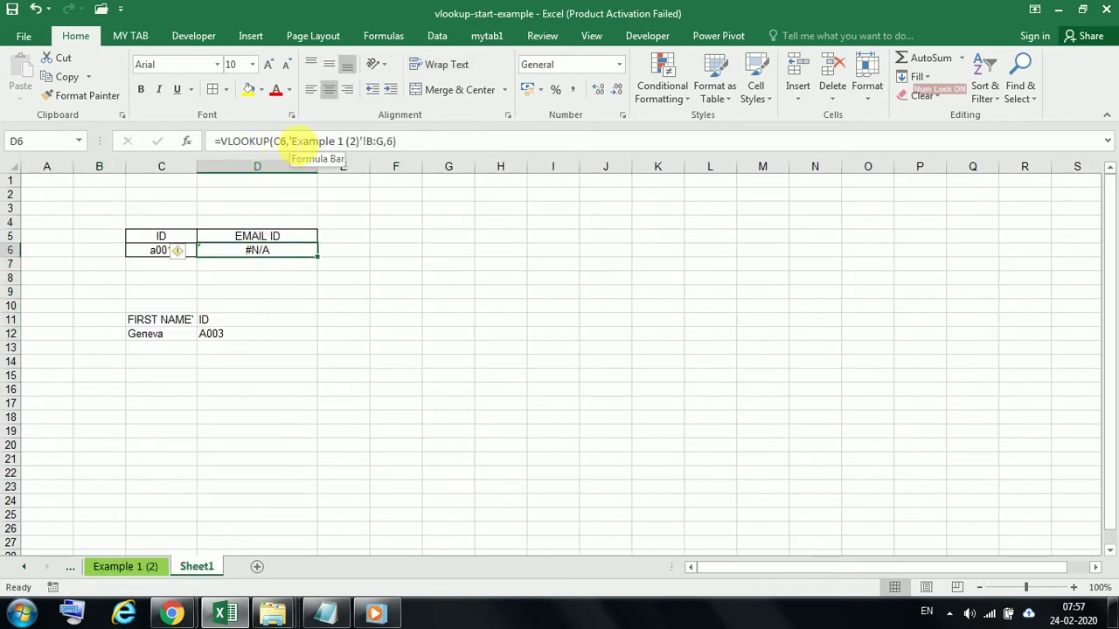
key(F2)
drag(291, 148, 385, 145)
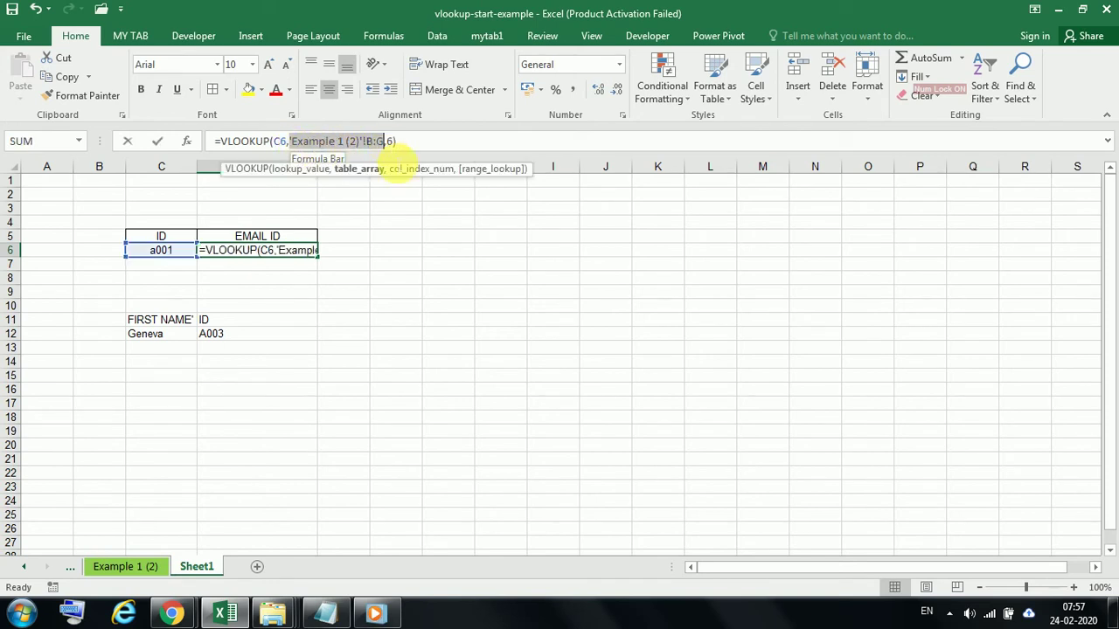
text(ra)
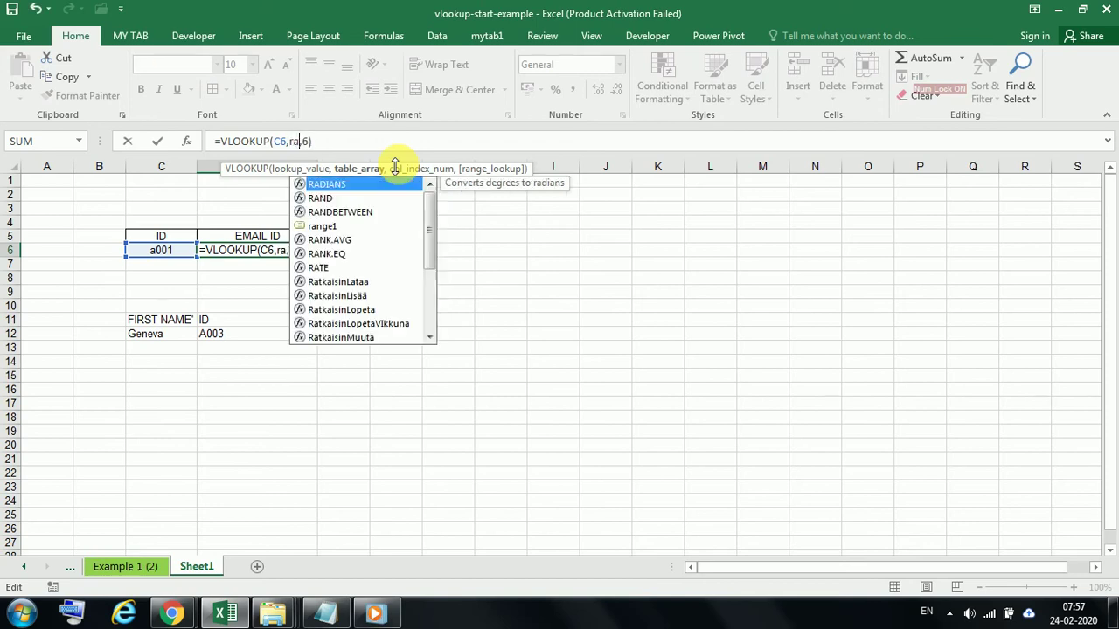
text(n)
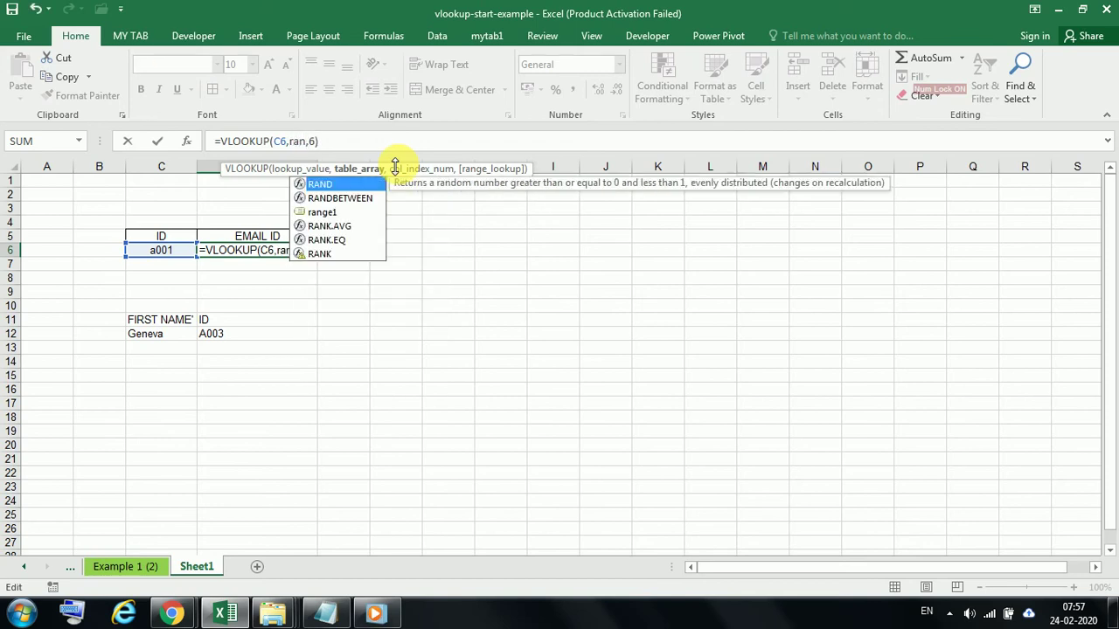
click(324, 213)
double_click(323, 214)
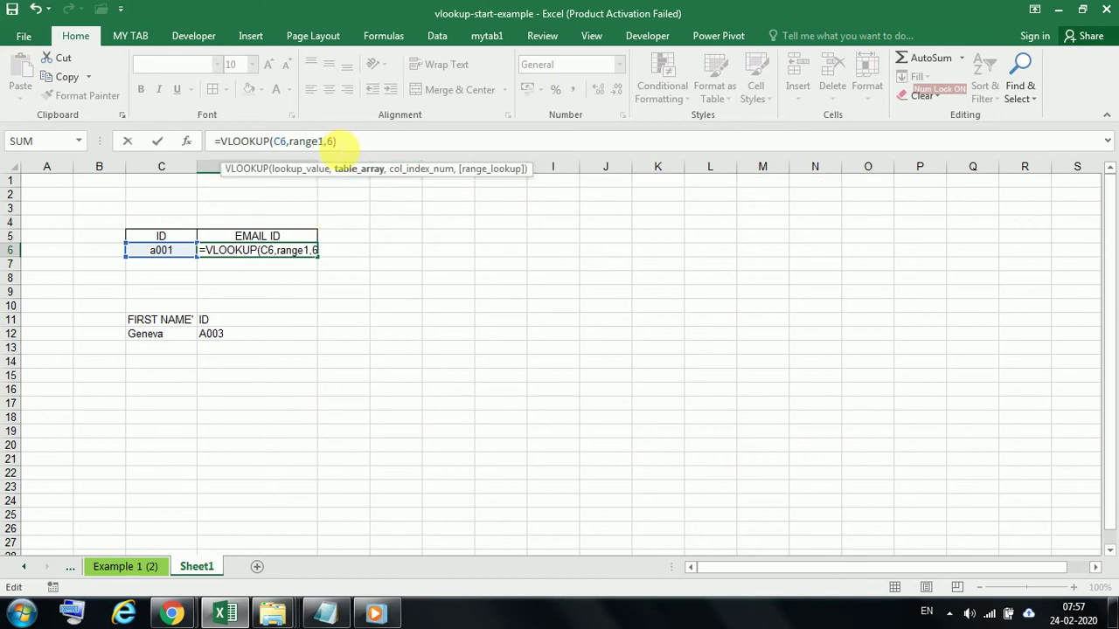
Add 0 as the range_lookup argument in D6, giving =VLOOKUP(C6,range1,6,0), and reopen the formula at its table_array argument
click(333, 141)
text(,)
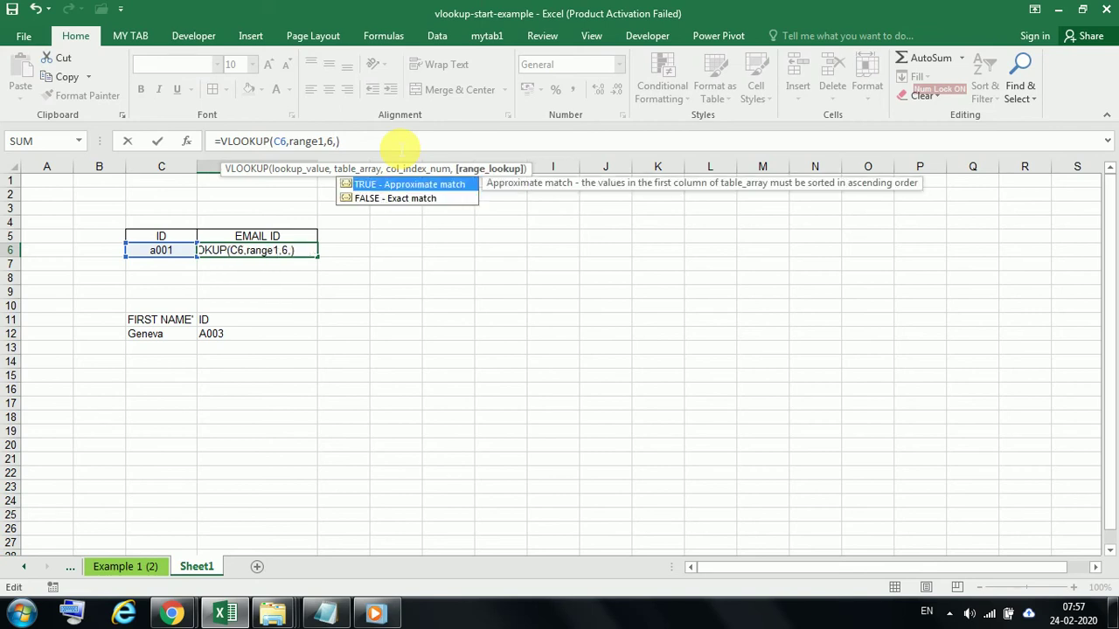
text(0)
key(Return)
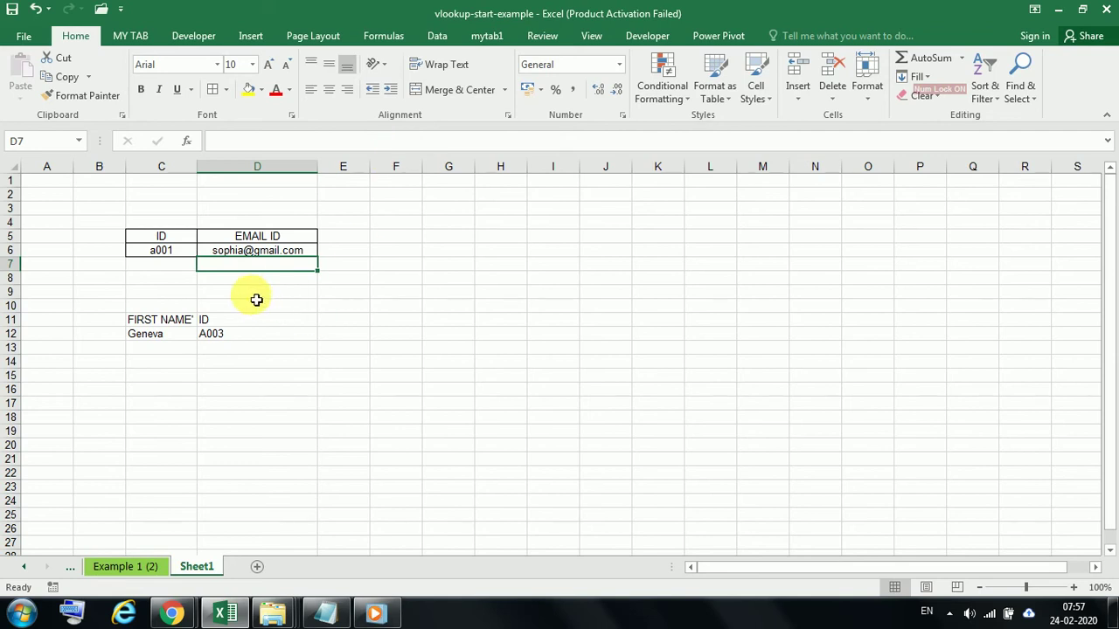
key(Up)
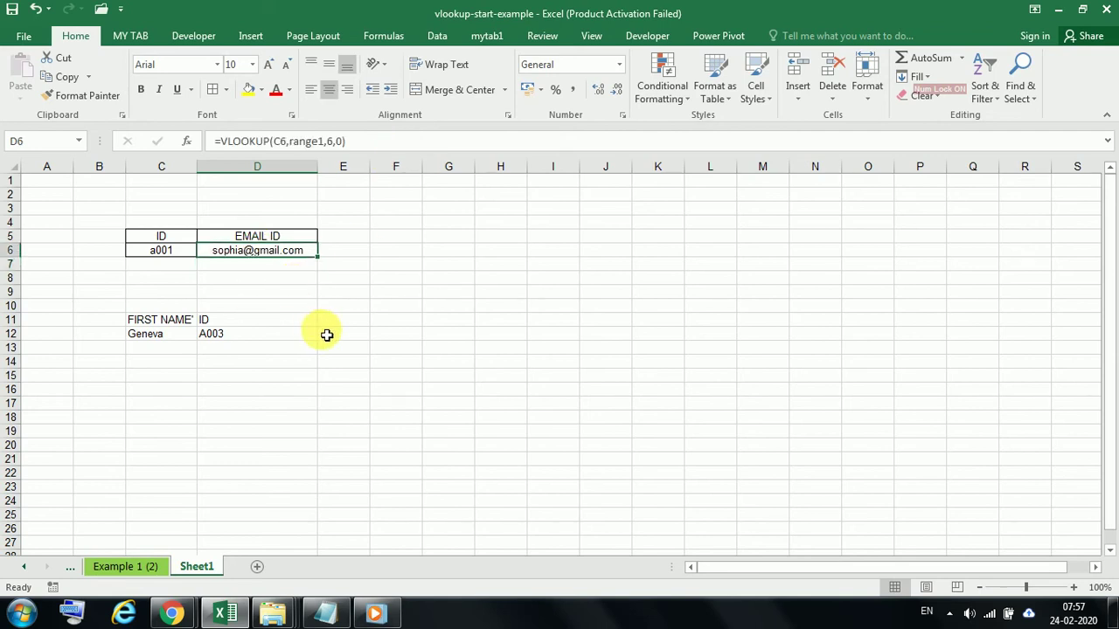
click(318, 141)
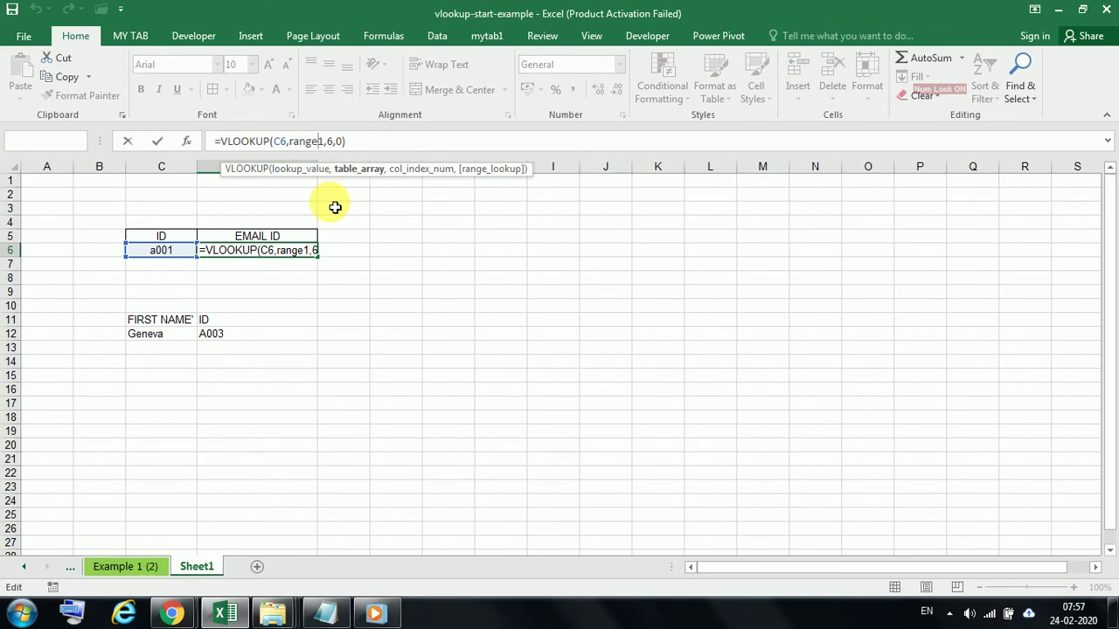
Leave the D6 formula as it is and compare it with the range1 data on the Example 1 (2) sheet
key(Escape)
click(115, 567)
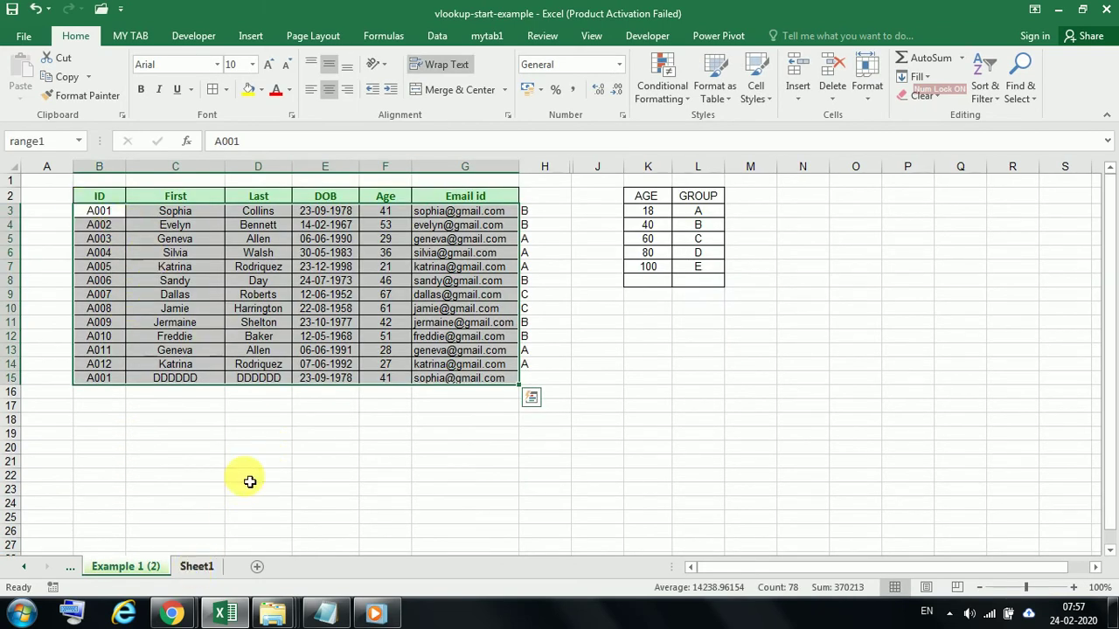
click(196, 568)
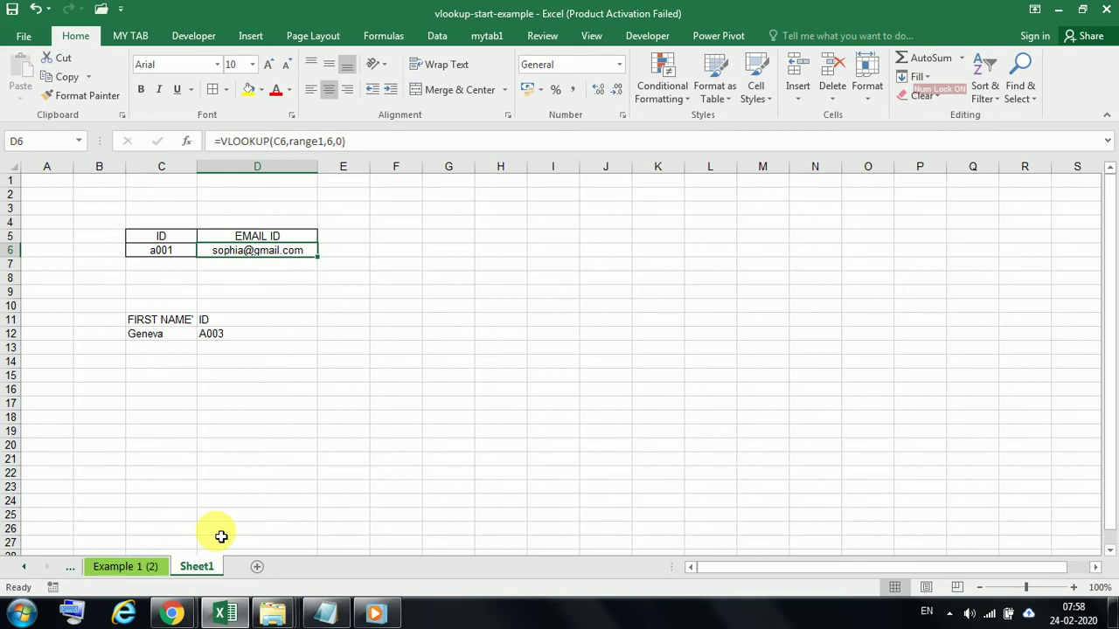
click(138, 568)
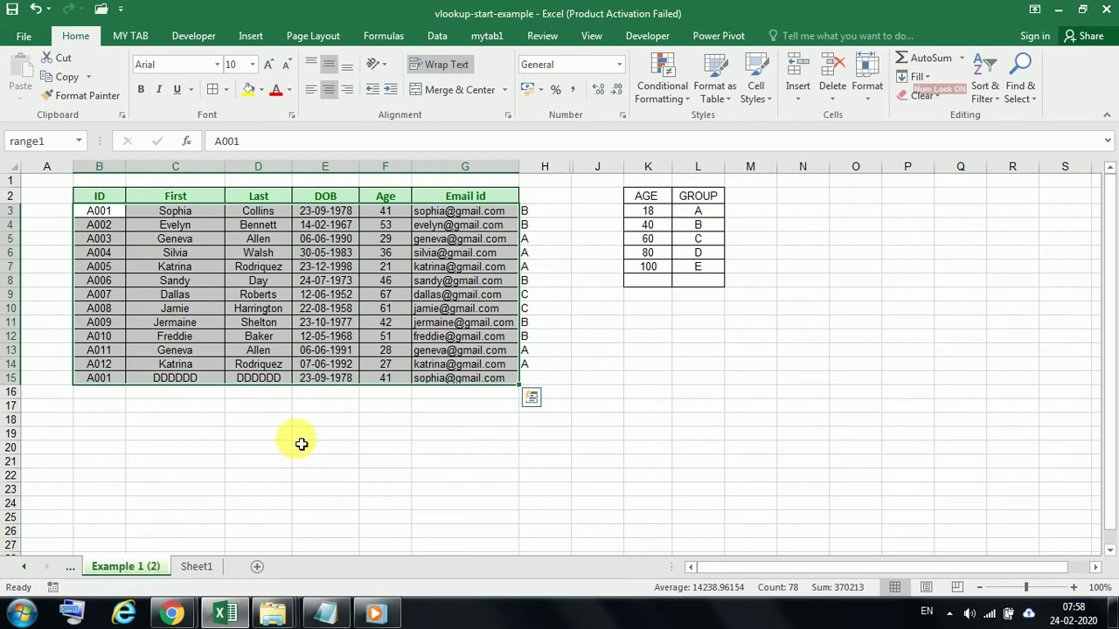
click(437, 475)
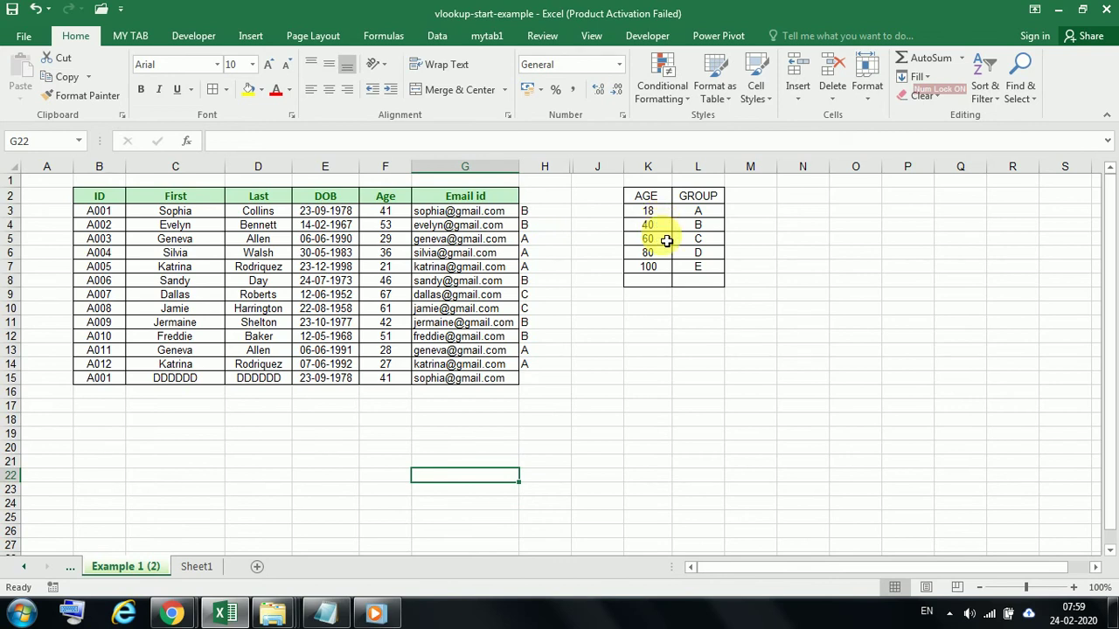
Examine the existing age-group VLOOKUP formulas in column H beside the data table, starting with H3
click(554, 218)
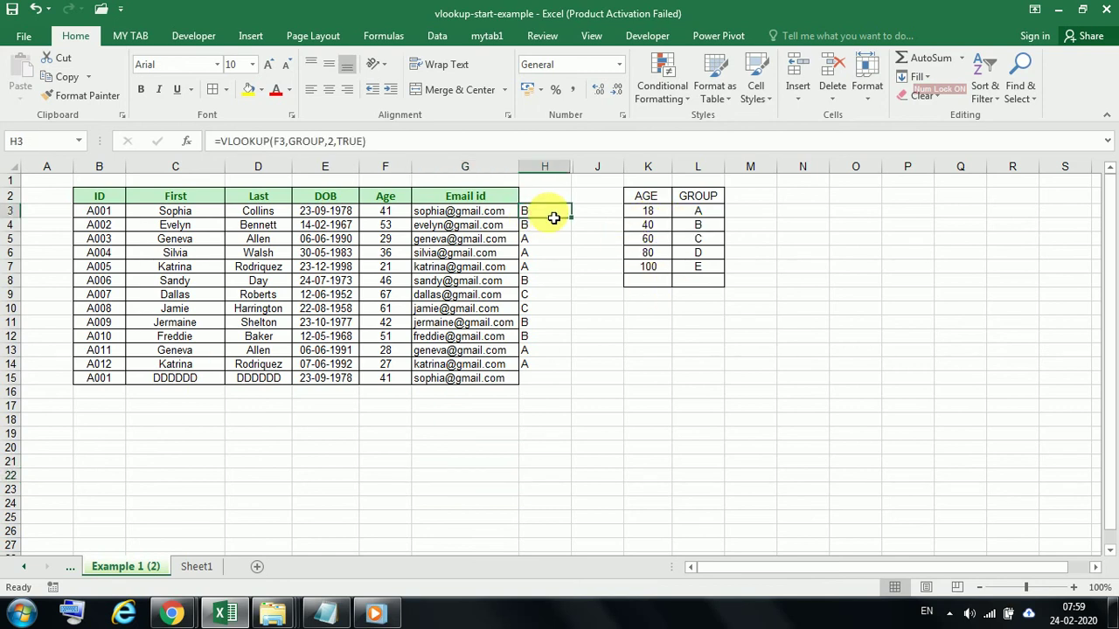
click(599, 418)
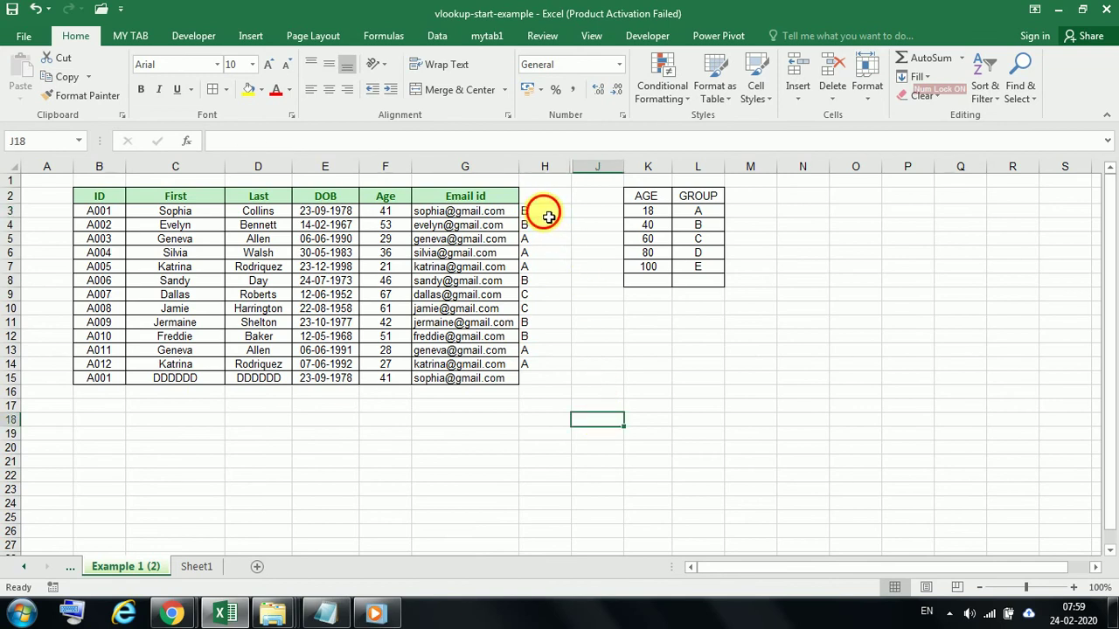
drag(545, 213, 545, 352)
click(562, 382)
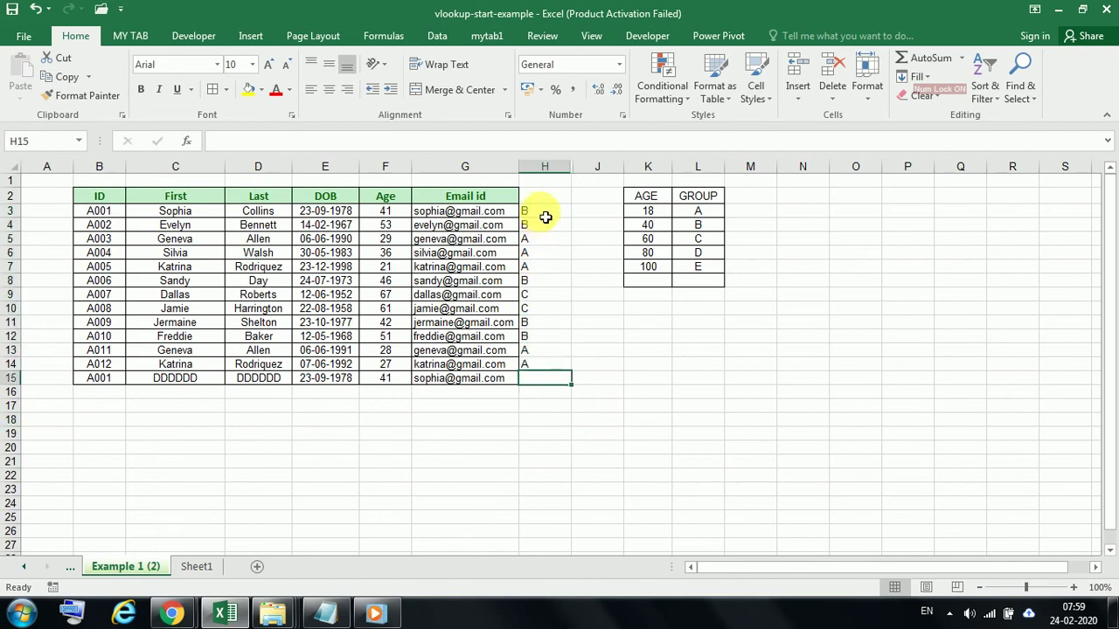
click(545, 217)
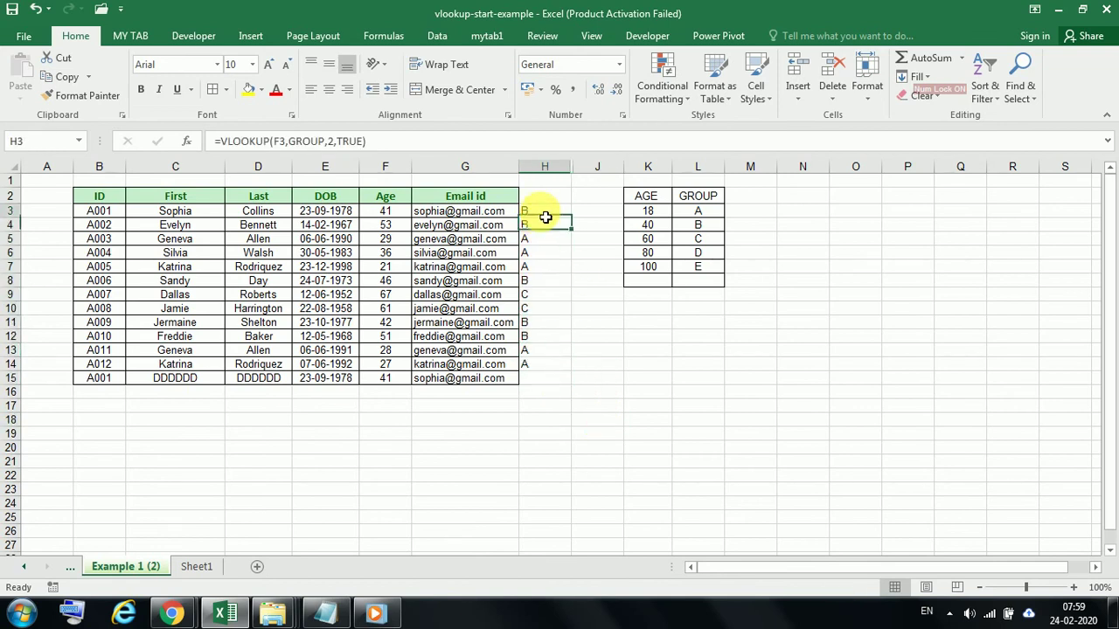
Name the AGE and GROUP lookup cells K3:L8, without their headers, group1
click(650, 321)
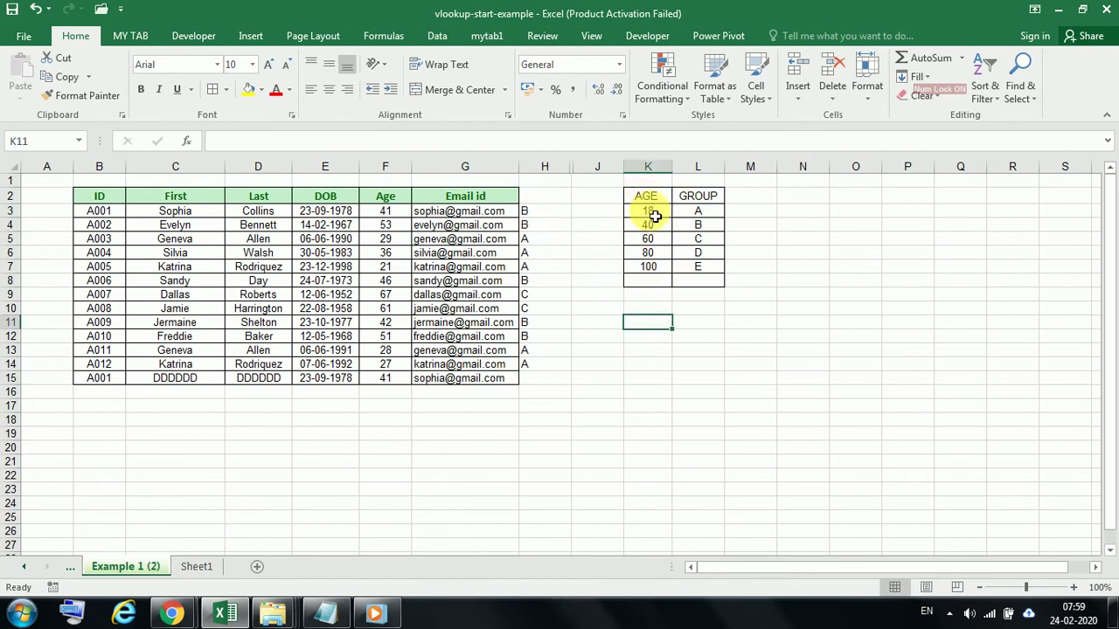
drag(649, 211, 716, 279)
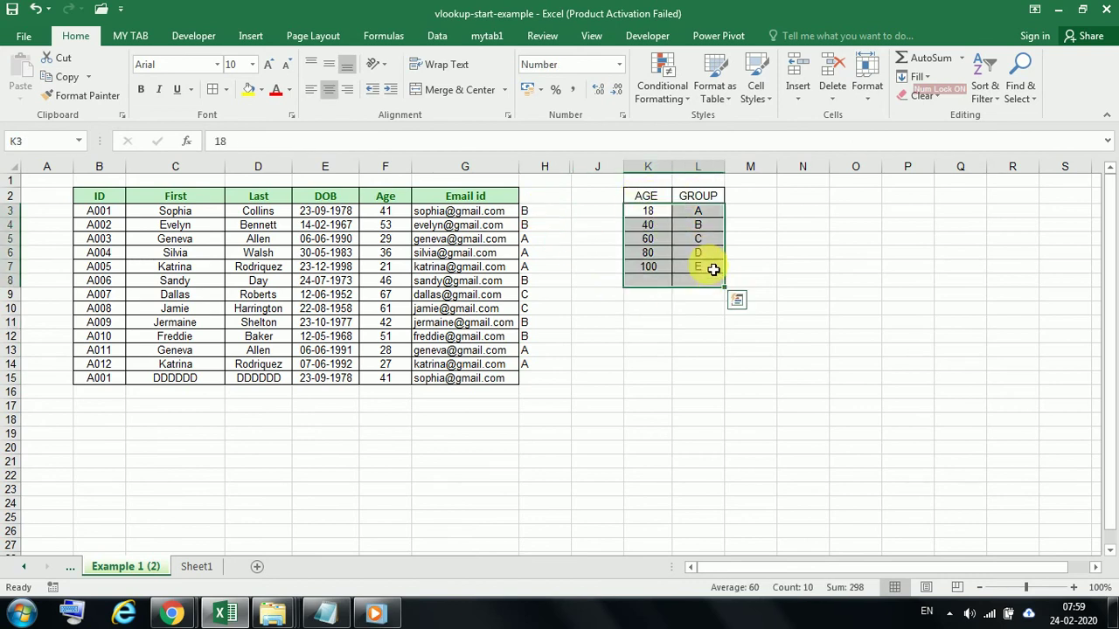
click(657, 255)
click(648, 197)
drag(648, 213, 687, 268)
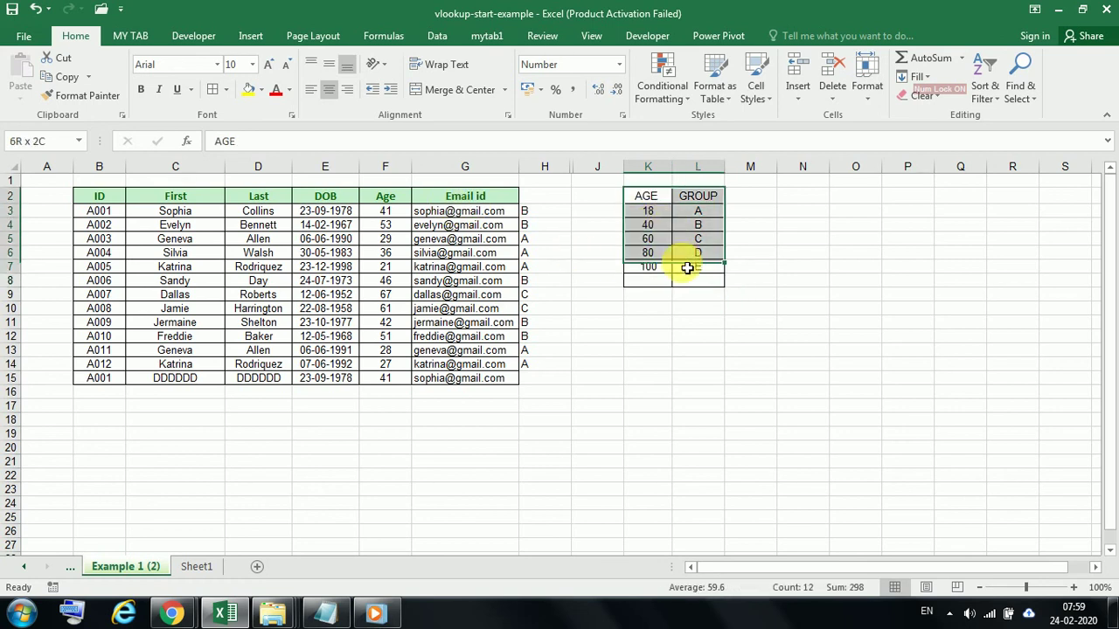
click(687, 267)
drag(655, 212, 713, 284)
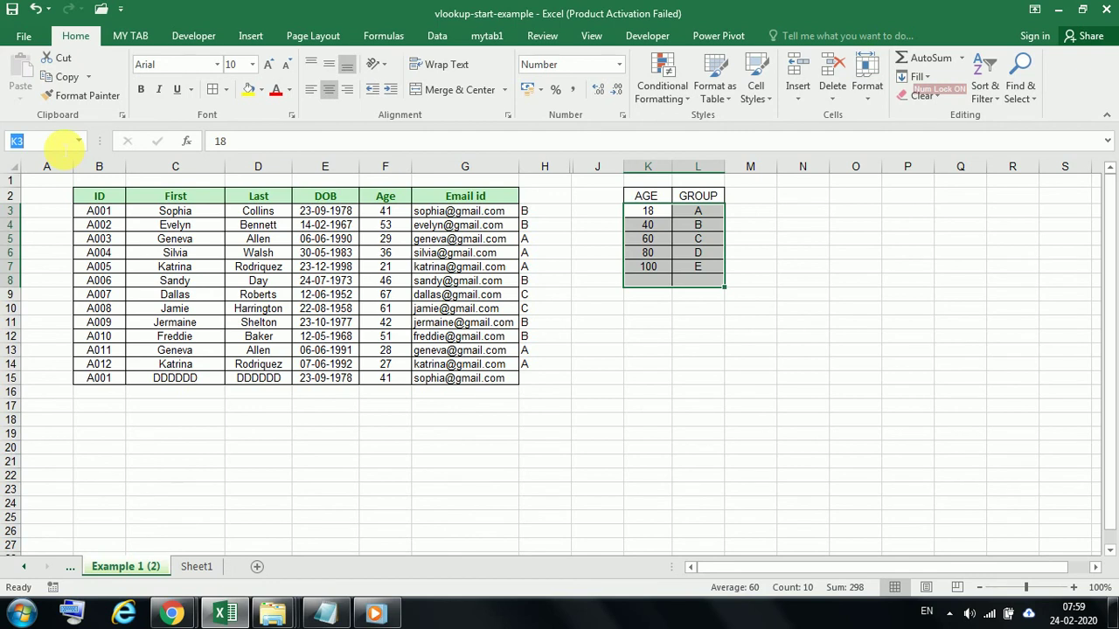
text(group1)
key(Return)
click(648, 336)
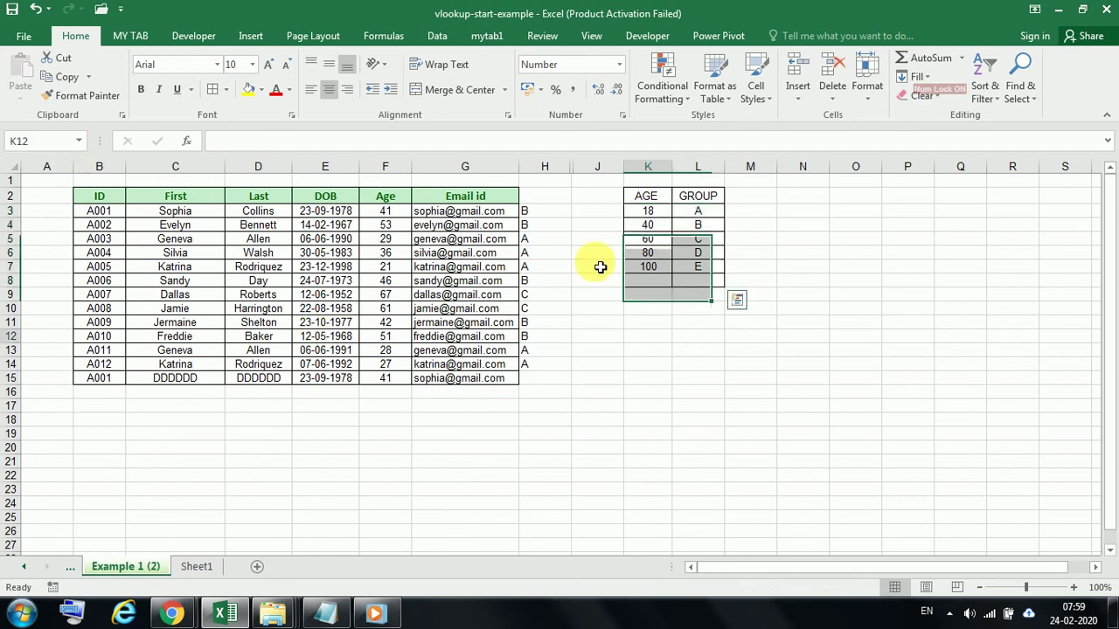
Clear the age-group results in H3:H14 and start a VLOOKUP in H3 with the age in F3 as lookup_value
drag(545, 213, 553, 354)
key(Delete)
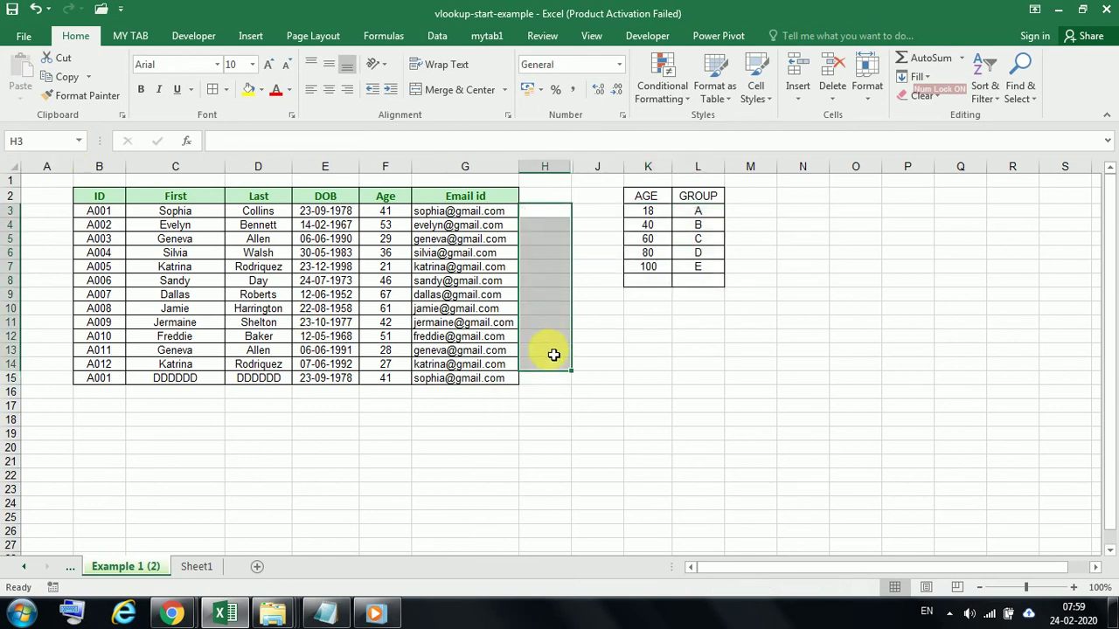
click(558, 214)
text(=vl)
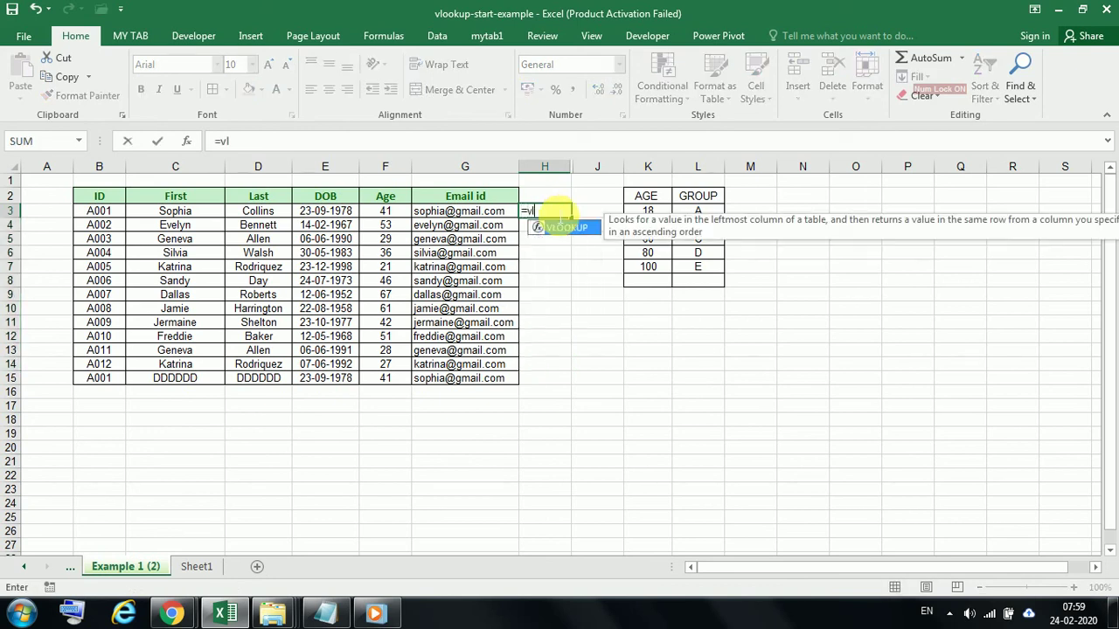
double_click(558, 229)
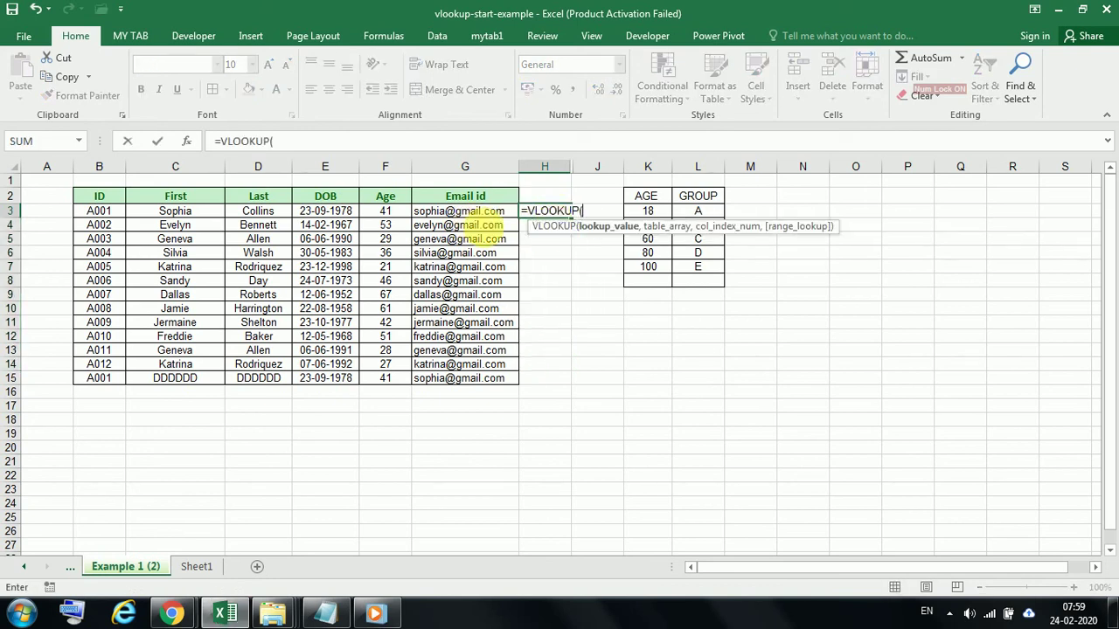
click(385, 213)
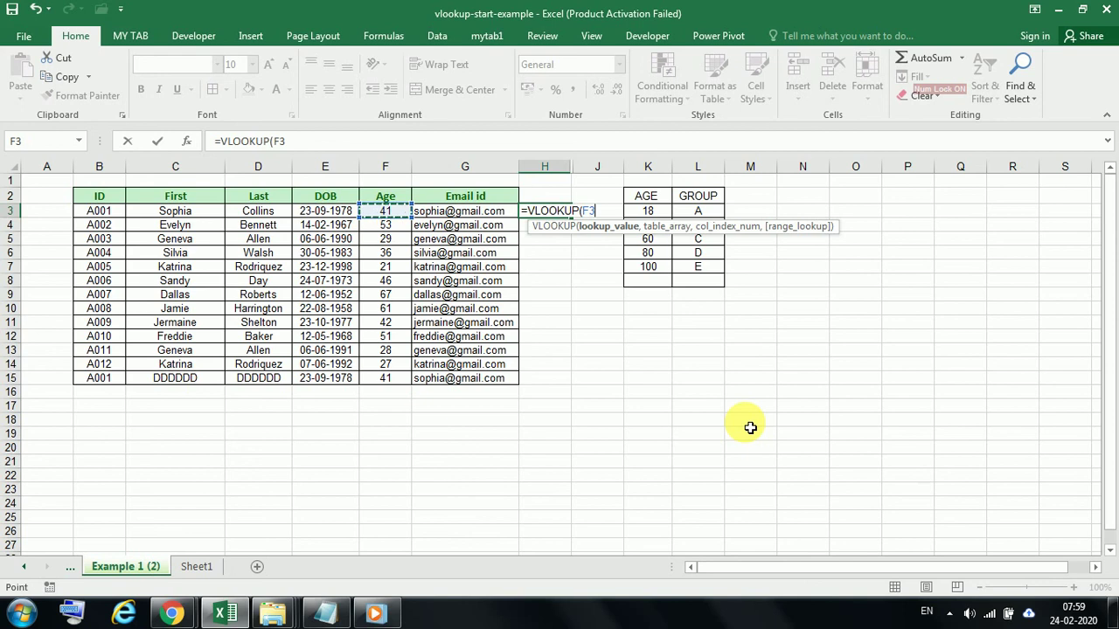
Complete the H3 formula with table_array group1, column index 2 and approximate match, giving =VLOOKUP(F3,group1,2,TRUE)
text(,)
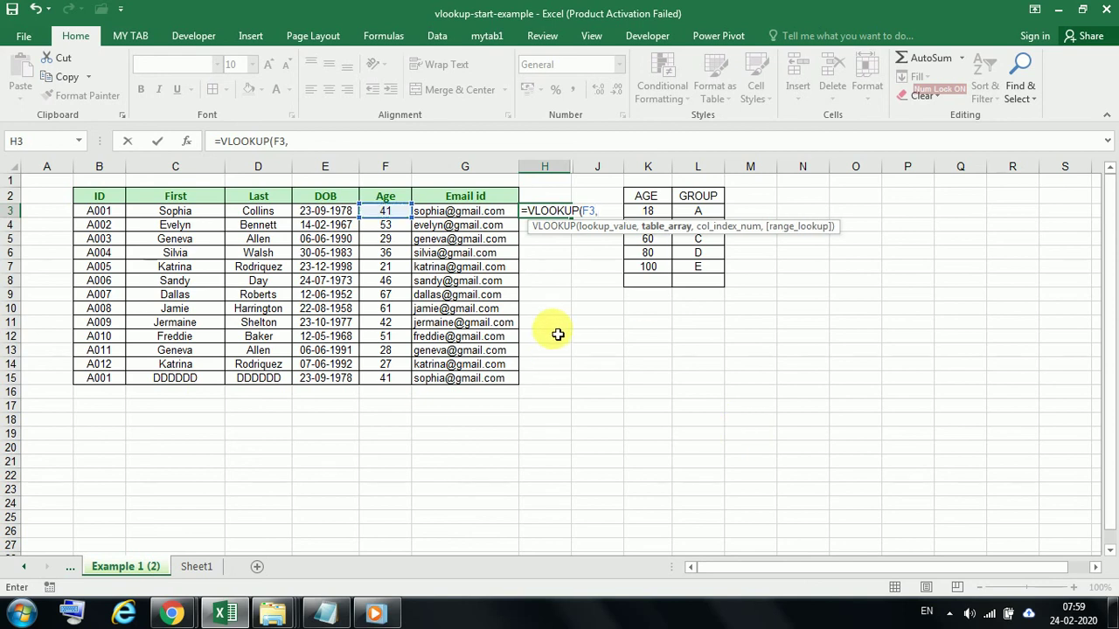
text(gr)
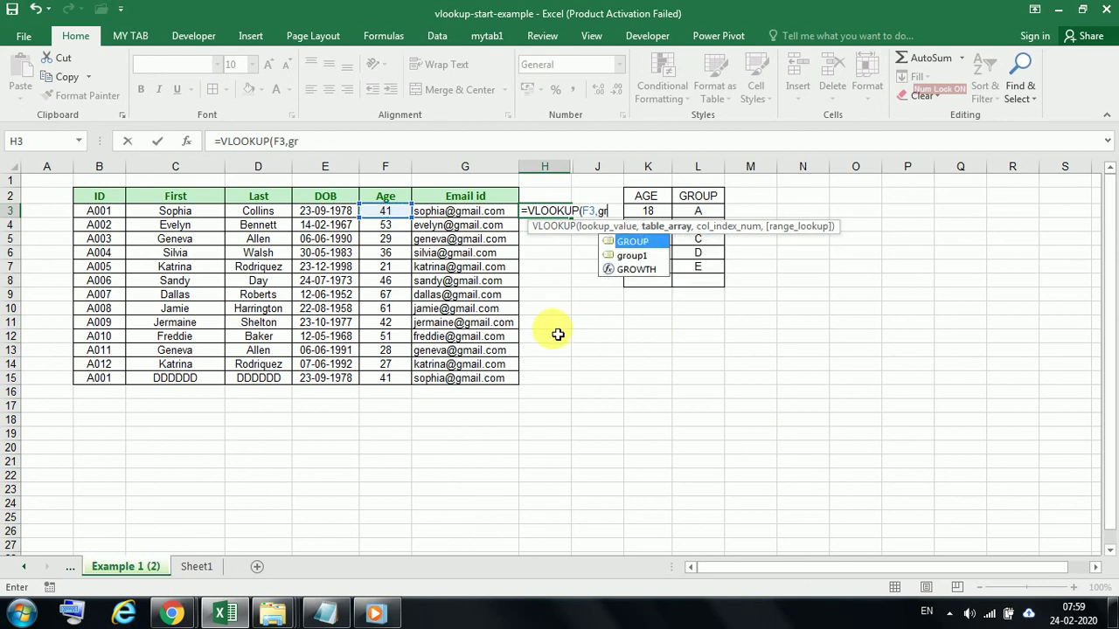
double_click(631, 255)
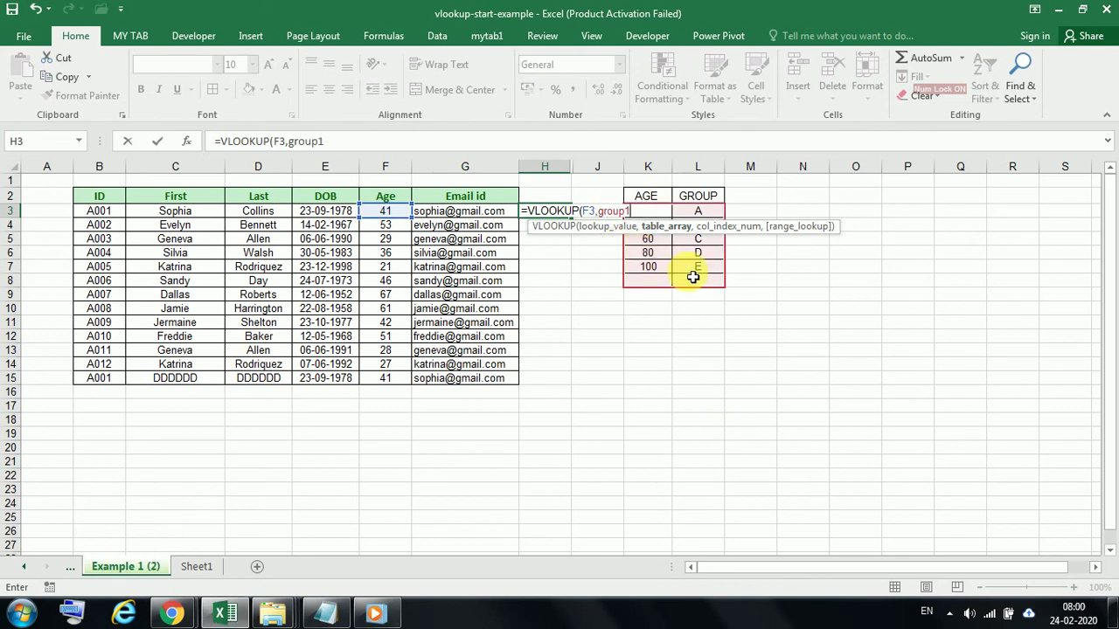
text(,)
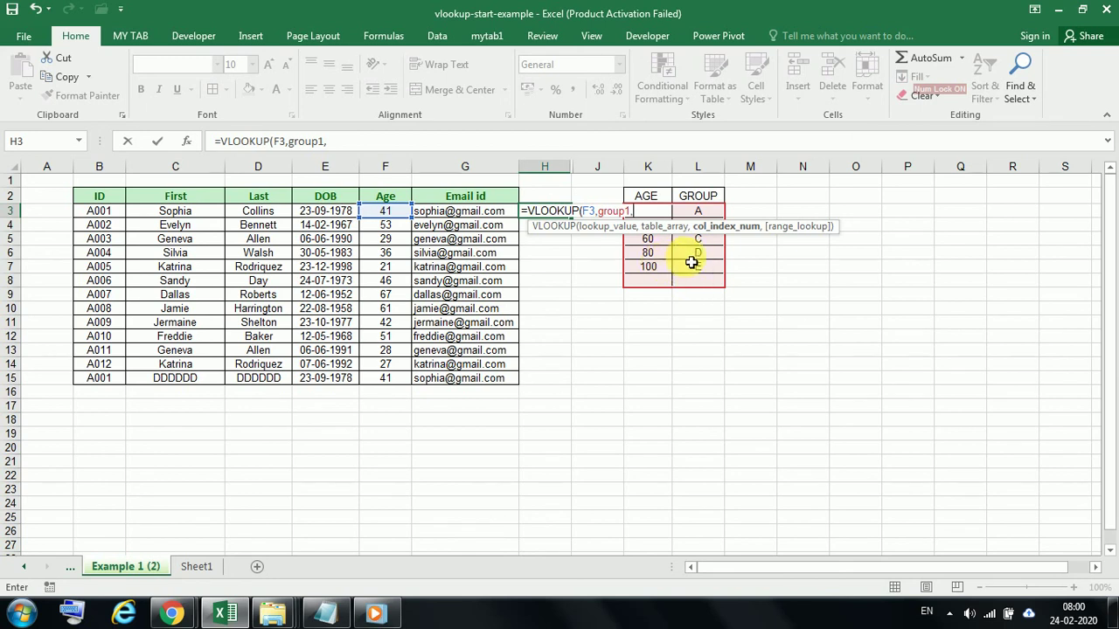
text(2)
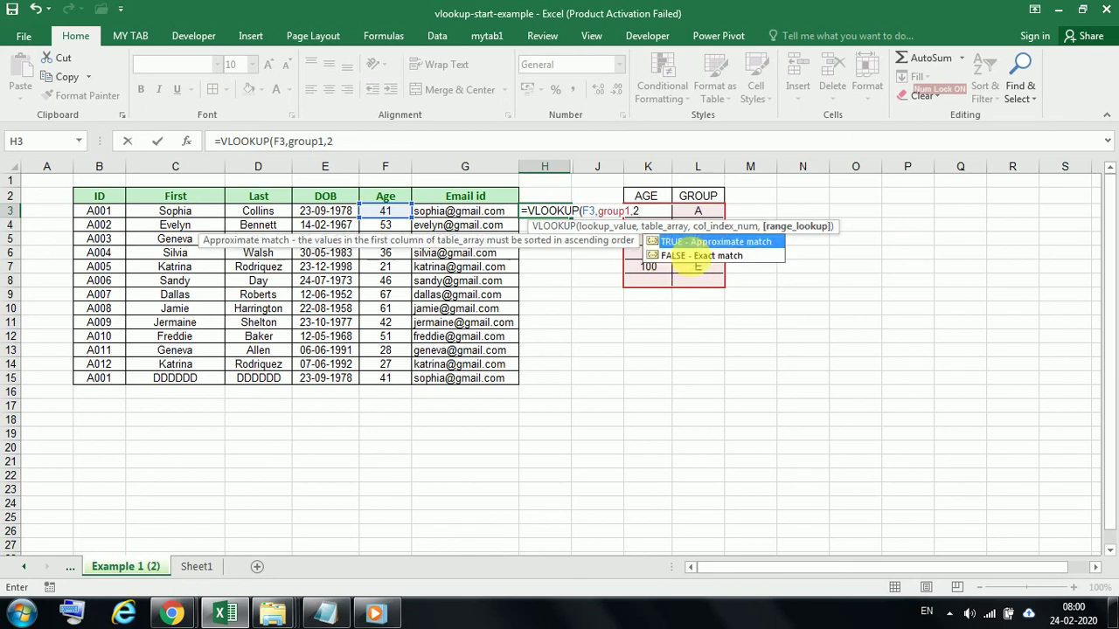
text(,reu)
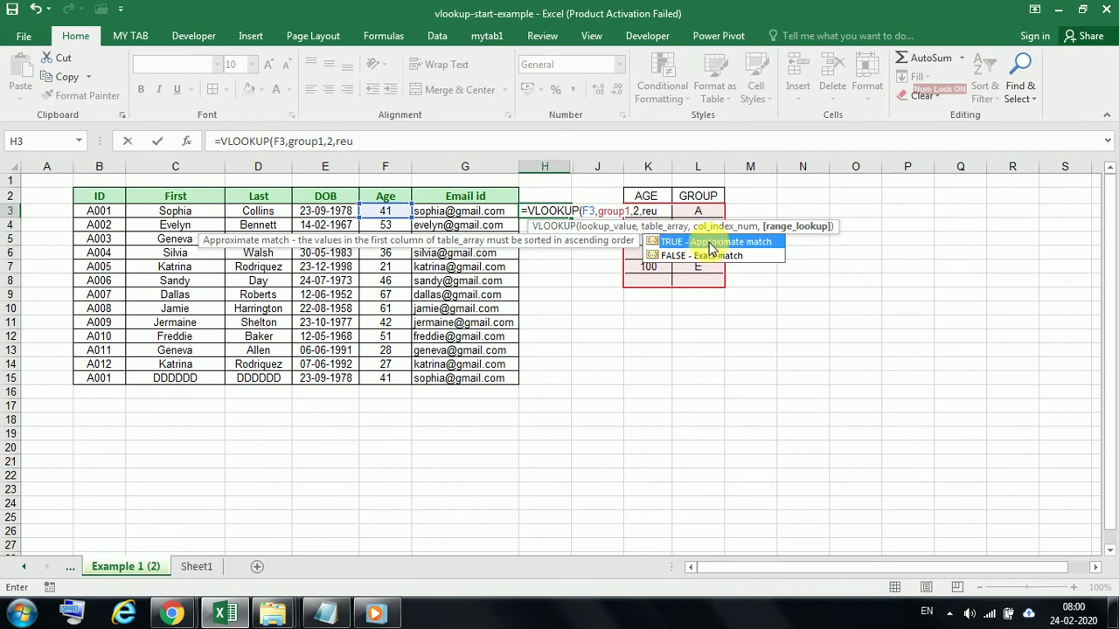
double_click(710, 243)
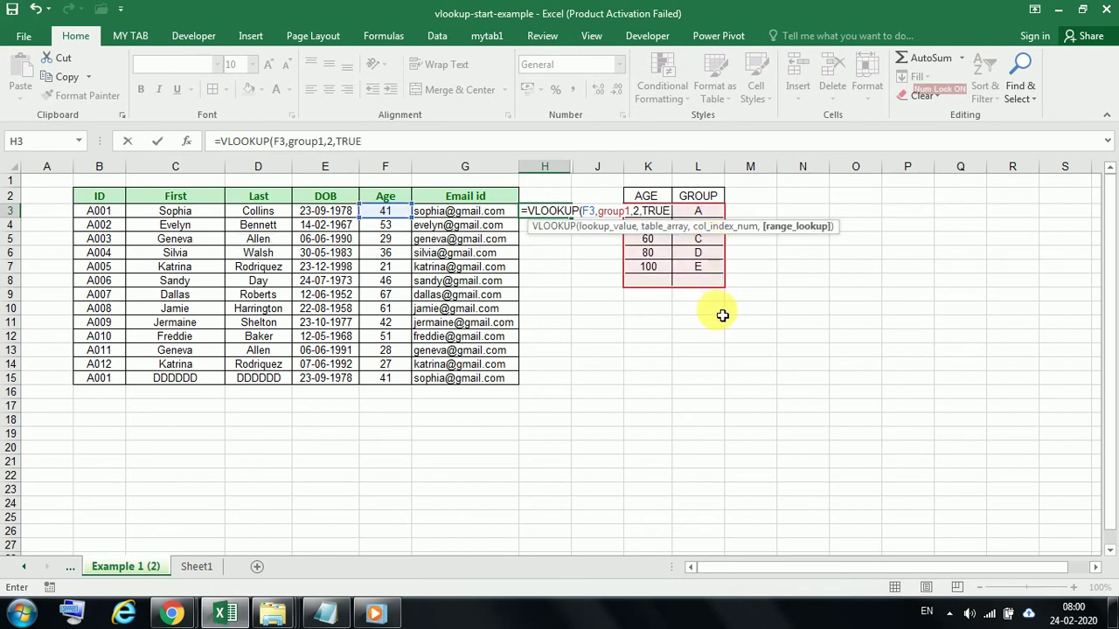
text())
key(Return)
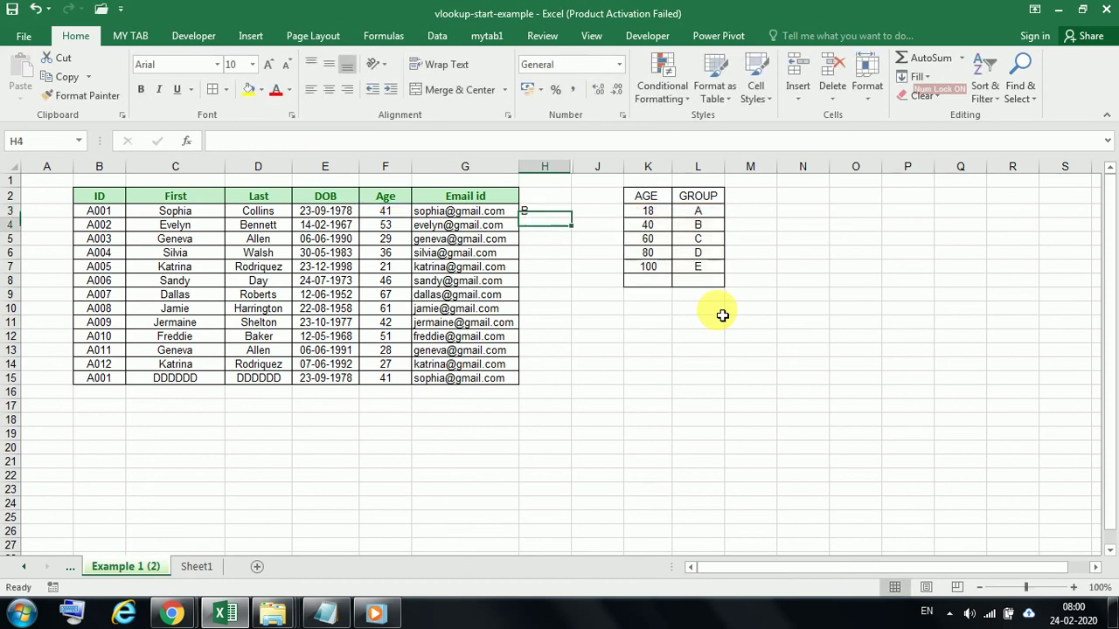
Fill the H3 formula down to H15 and centre the contents of column H
click(543, 212)
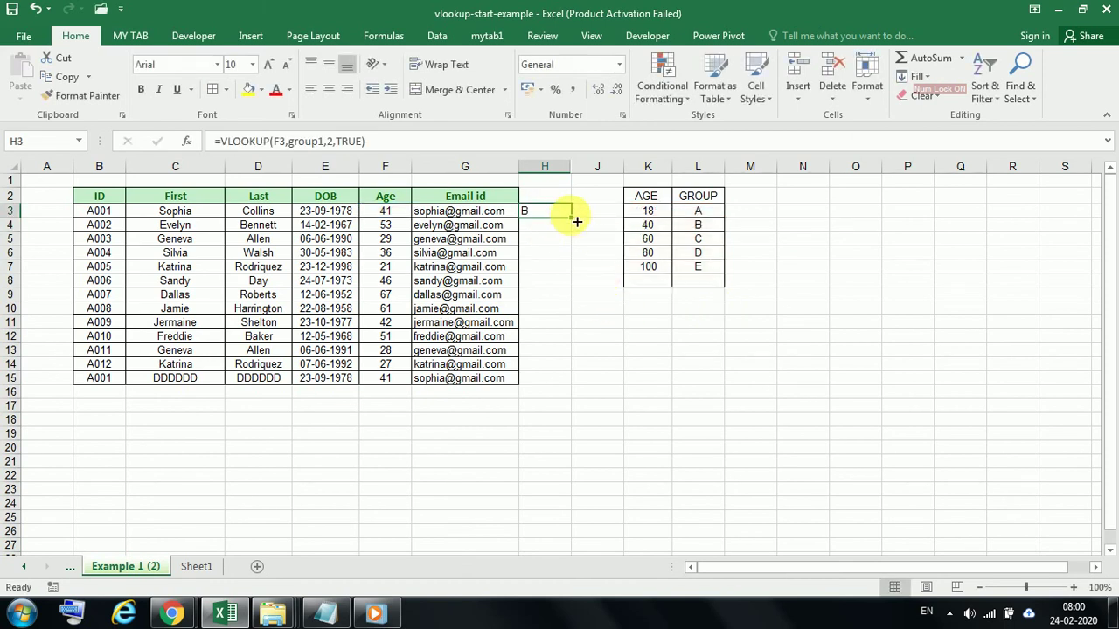
double_click(572, 217)
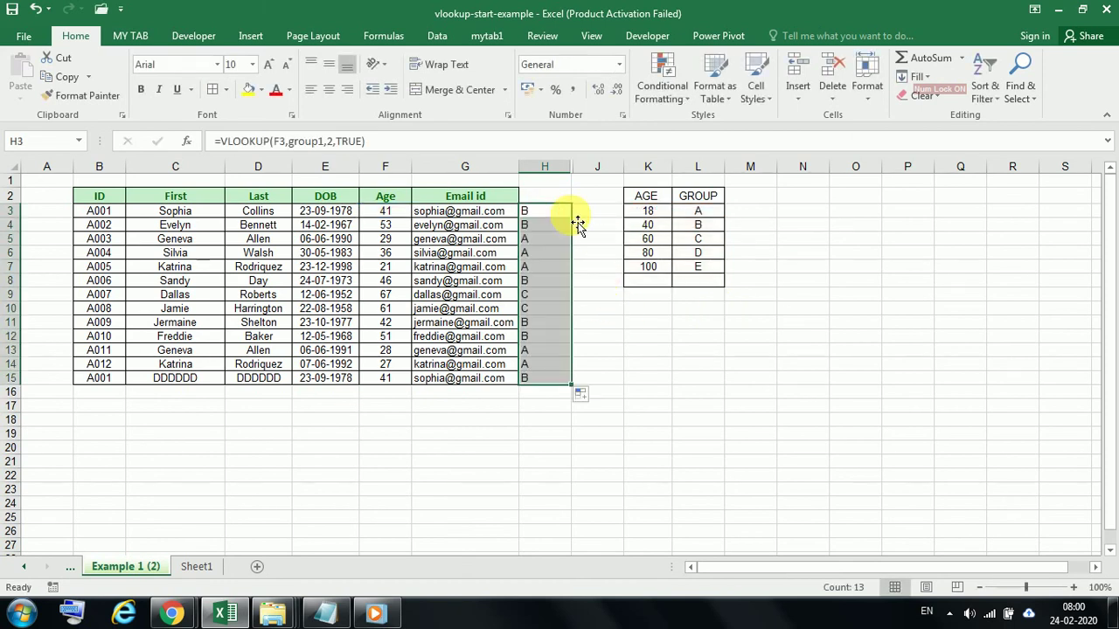
click(555, 171)
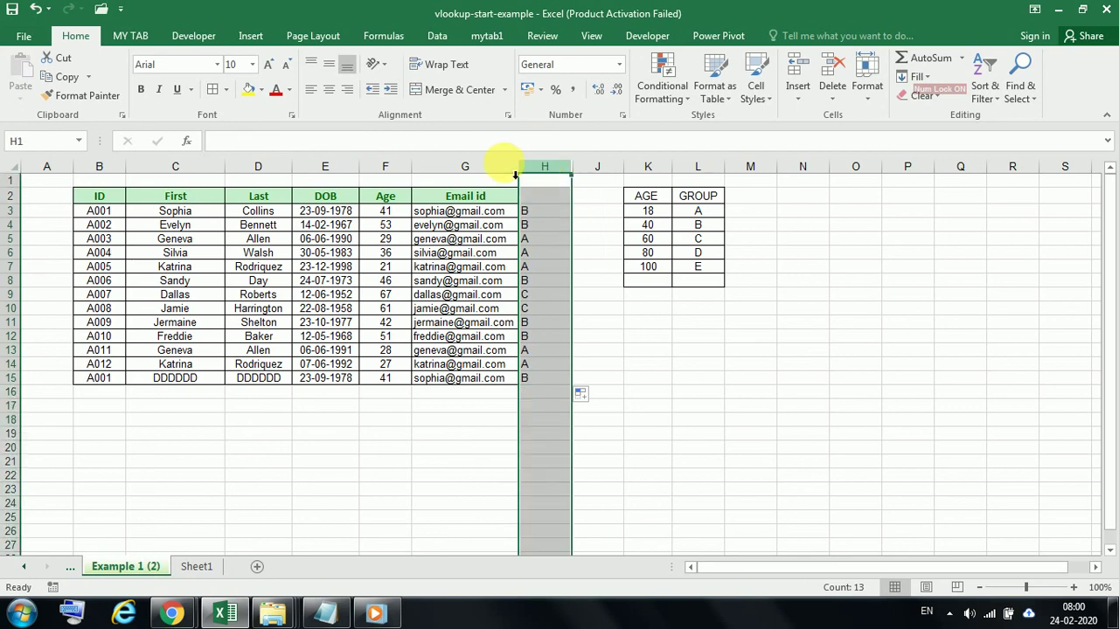
click(328, 91)
click(555, 280)
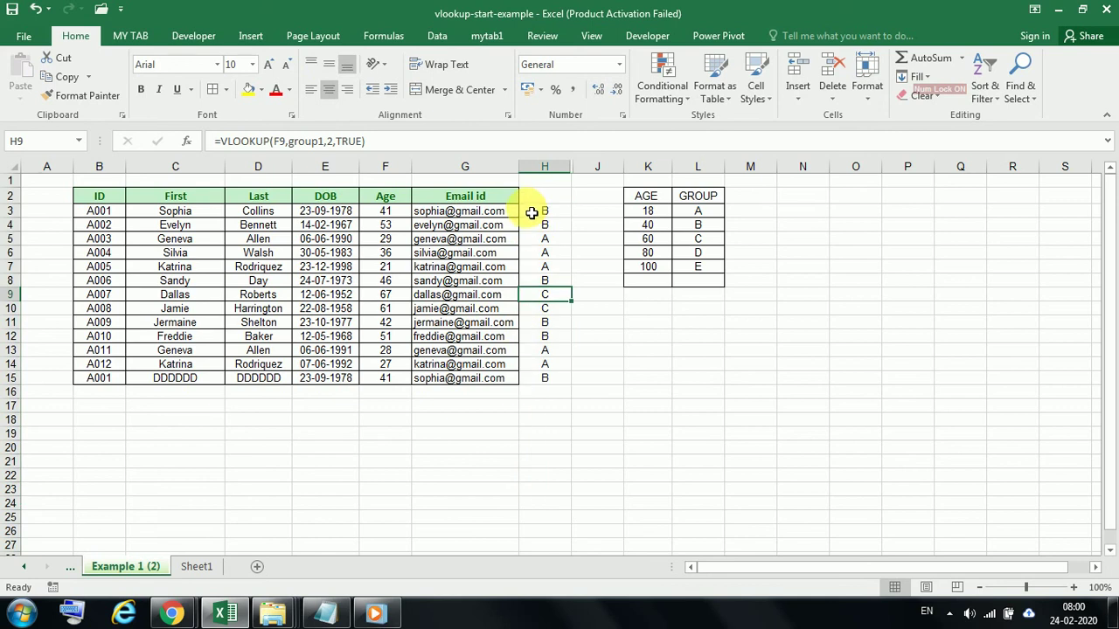
Add borders to all the age-group cells in H3:H15
drag(532, 211, 550, 380)
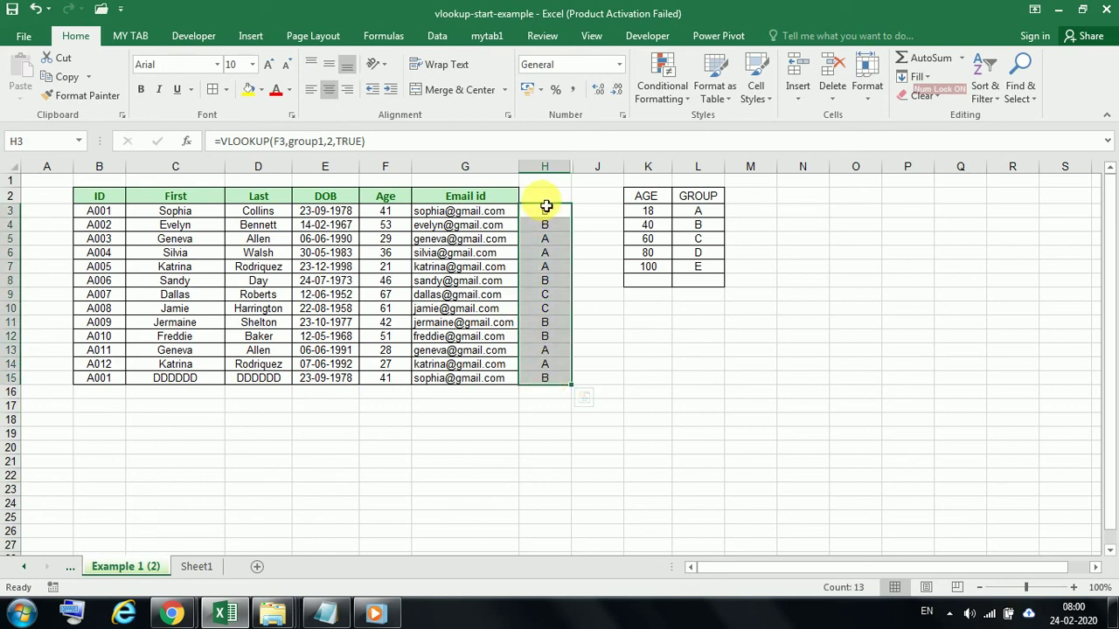
click(212, 89)
click(647, 351)
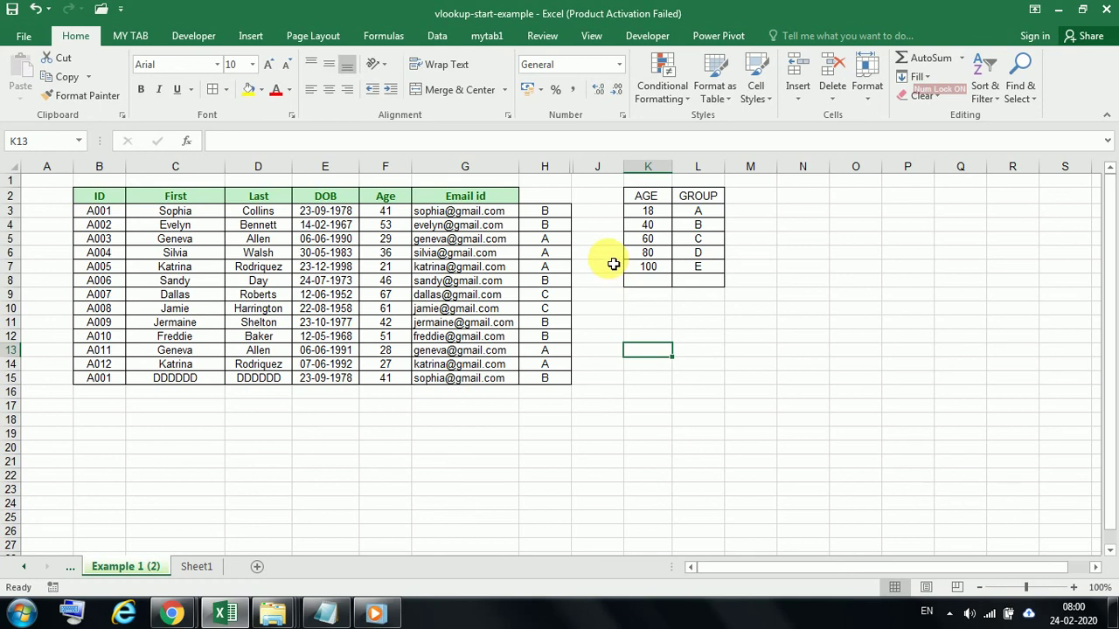
Review the VLOOKUP formula in H3 alongside the data table and the AGE and GROUP lookup table
click(560, 215)
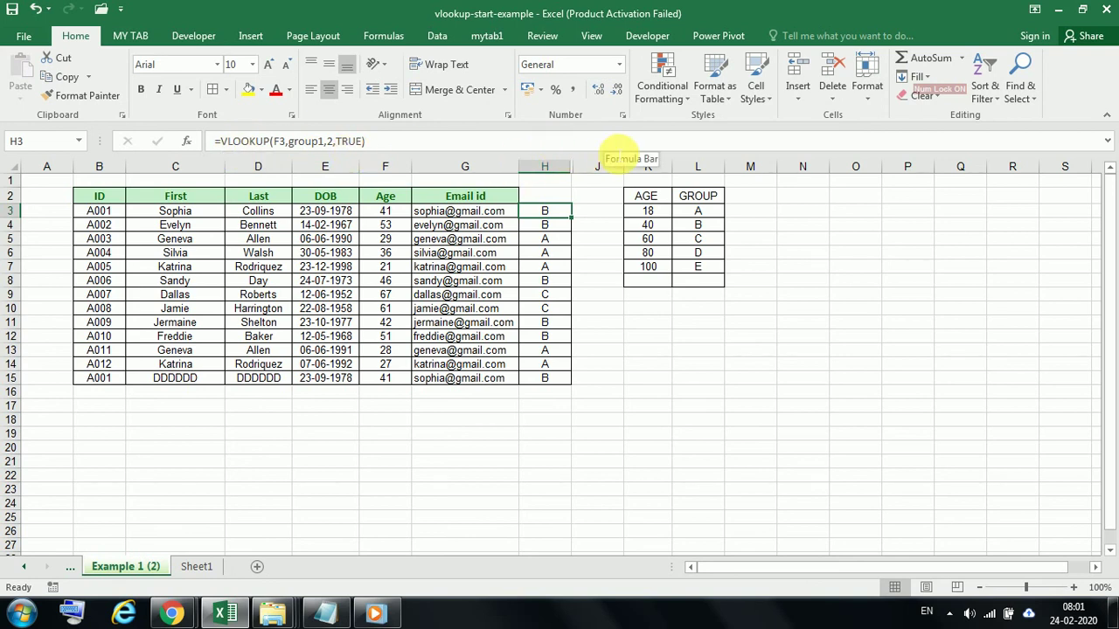
click(670, 421)
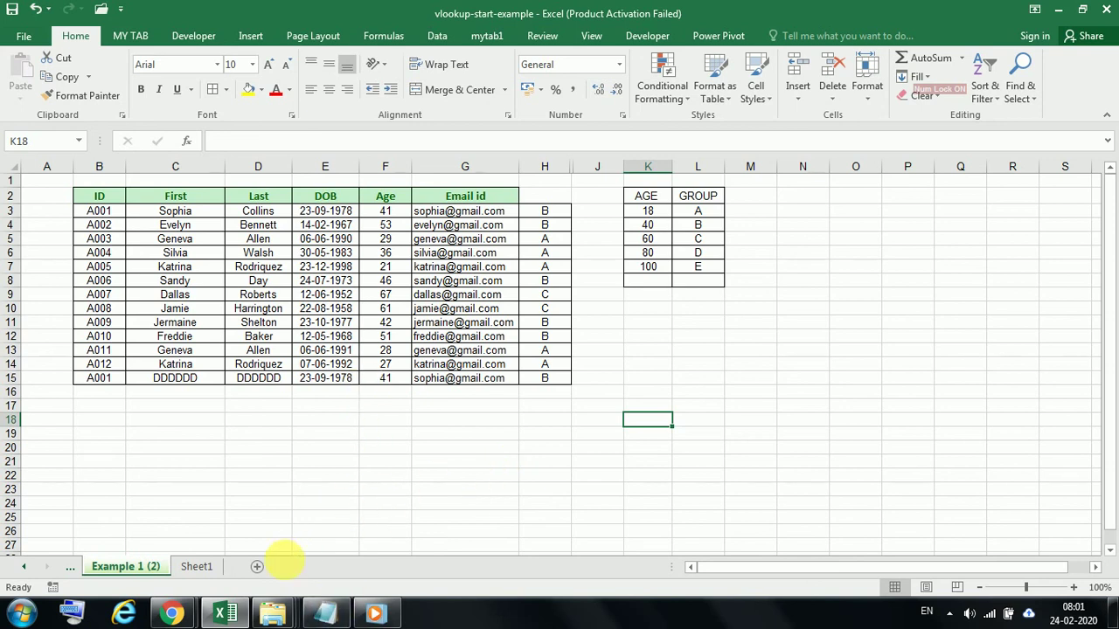
click(289, 463)
scroll(299, 475, down, 2)
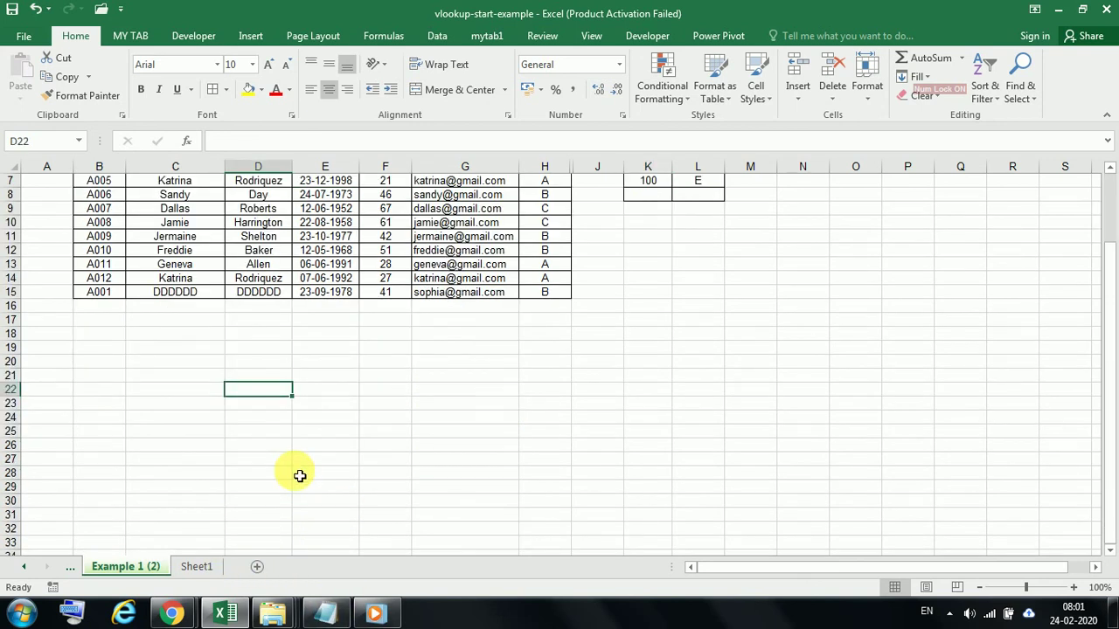
scroll(298, 475, up, 2)
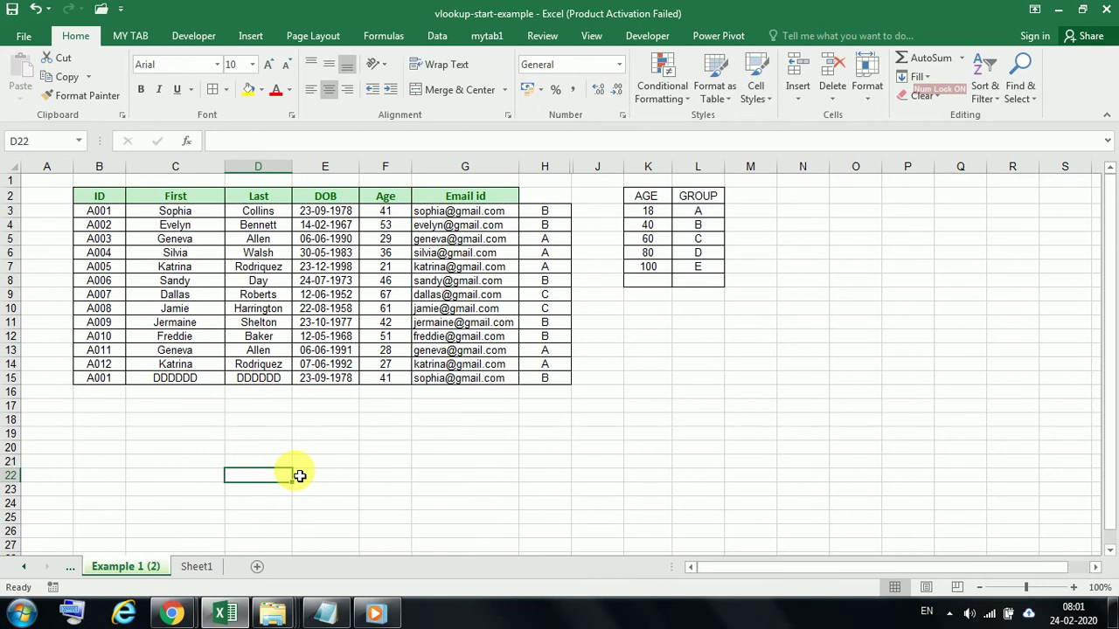